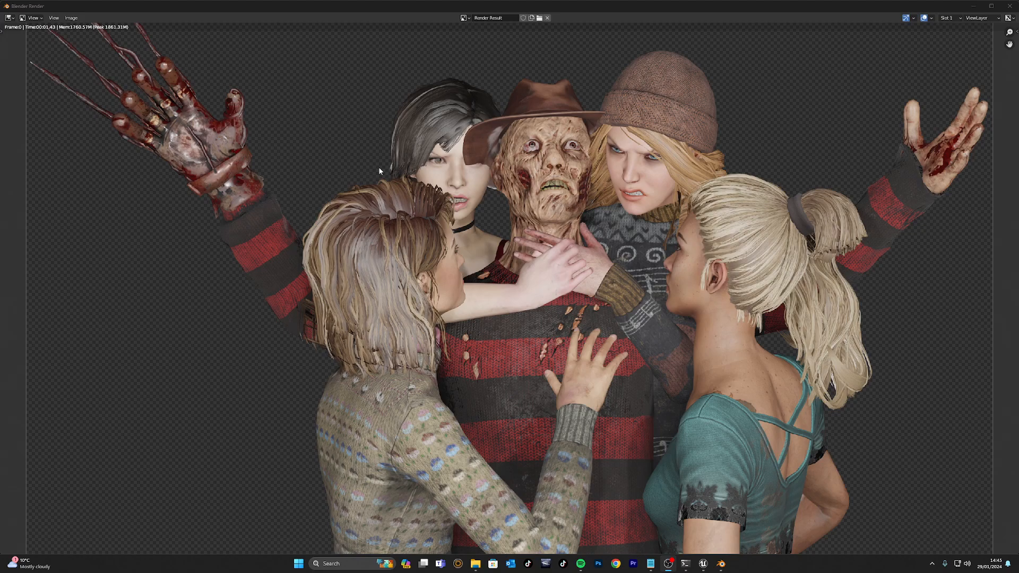
# Look over the transparent-background Render Result, then close its window to return to the posed scene.
pyautogui.press('j')
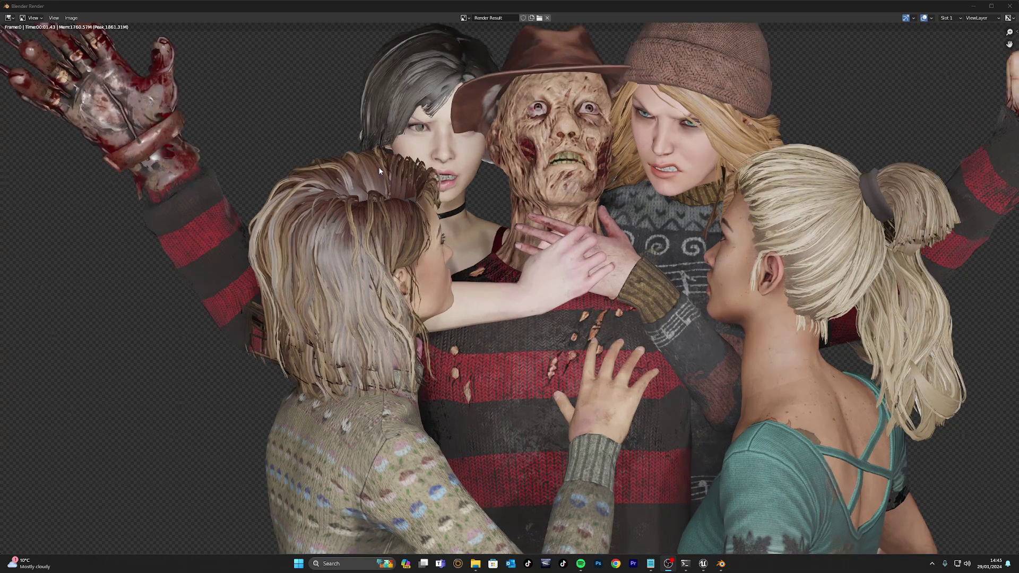
pyautogui.press('j')
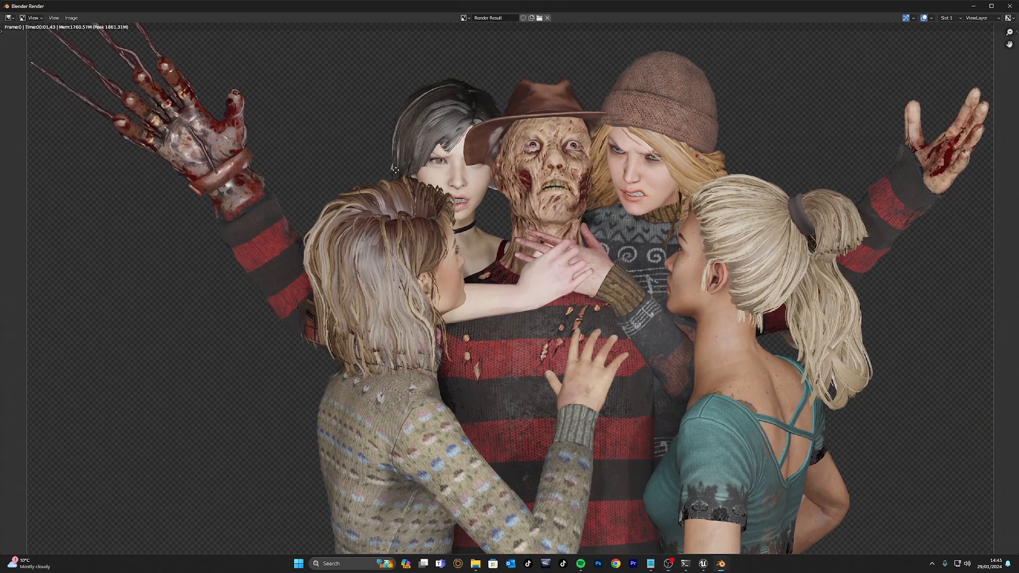
pyautogui.scroll(2, 446, 205)
pyautogui.scroll(-3, 447, 205)
pyautogui.scroll(-1, 448, 205)
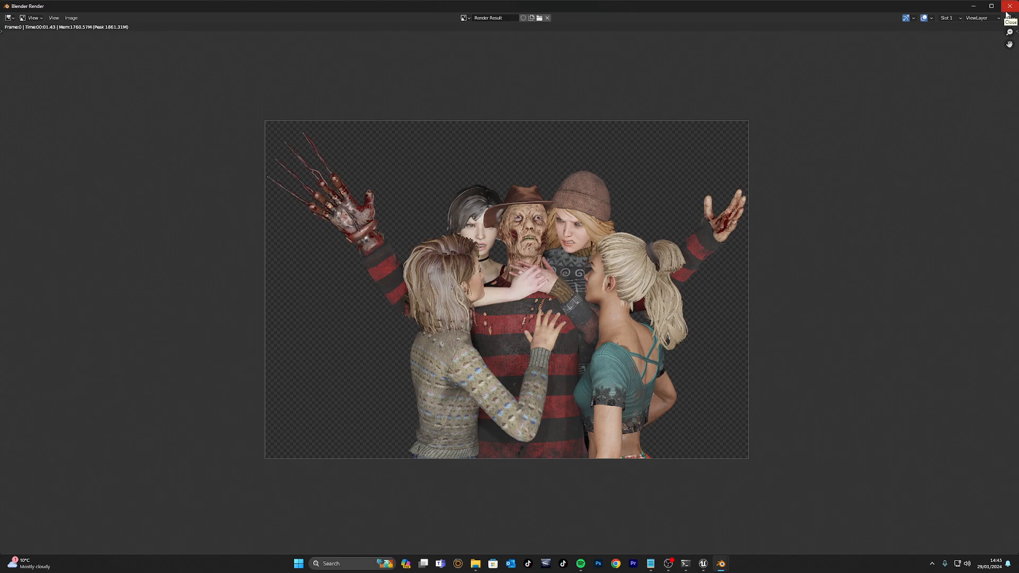
pyautogui.click(1009, 7)
# Orbit the 3D viewport around the posed group of characters.
pyautogui.moveTo(606, 178)
pyautogui.mouseDown(button='middle')
pyautogui.moveTo(782, 203)
pyautogui.moveTo(626, 194)
pyautogui.moveTo(639, 213)
pyautogui.moveTo(738, 187)
pyautogui.moveTo(53, 171)
pyautogui.mouseUp(button='middle')
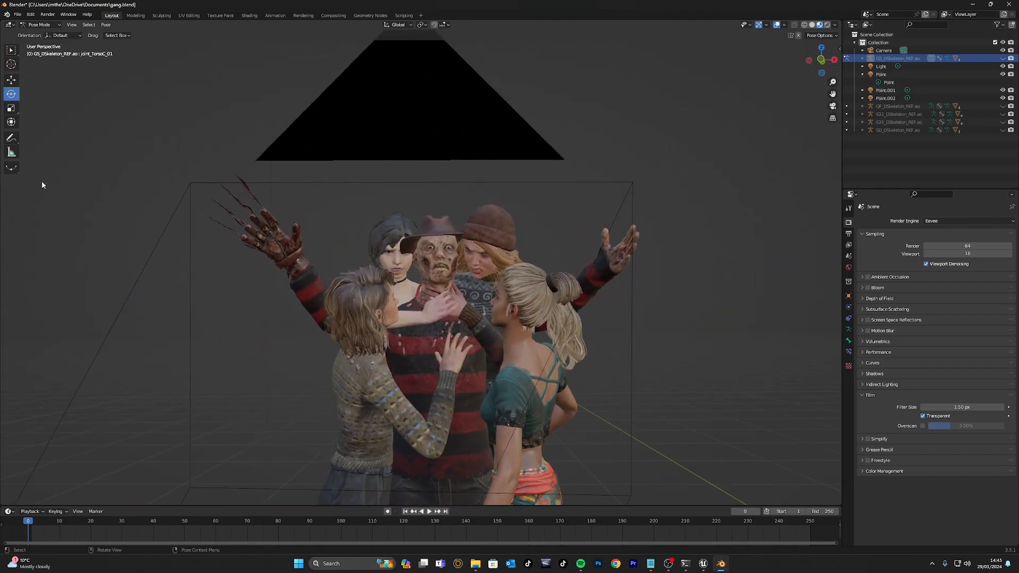
pyautogui.scroll(2, 42, 184)
pyautogui.scroll(2, 42, 185)
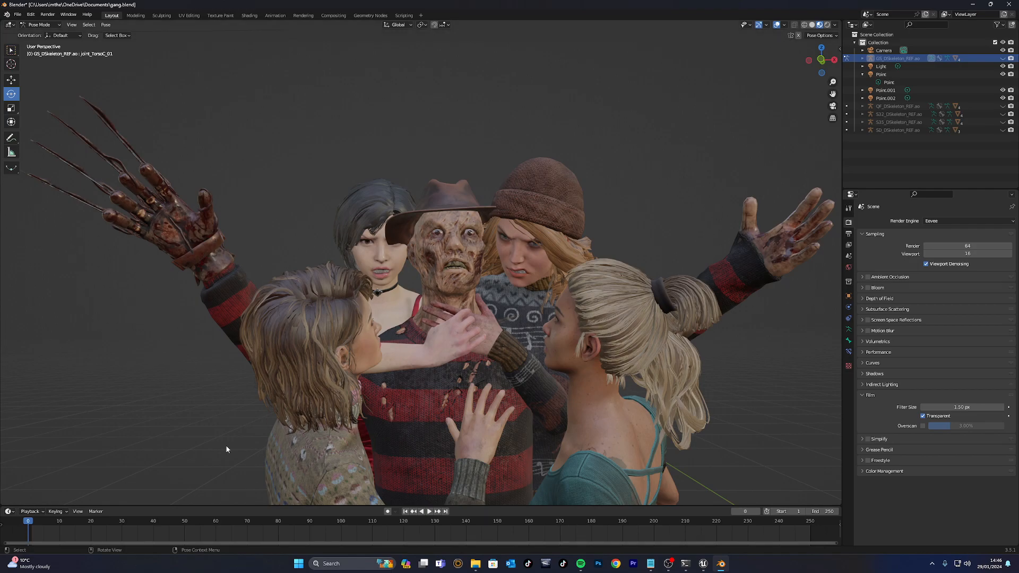
# Launch UE Viewer and replace its game files path with the Dead by Daylight install path copied from the text file.
pyautogui.click(701, 563)
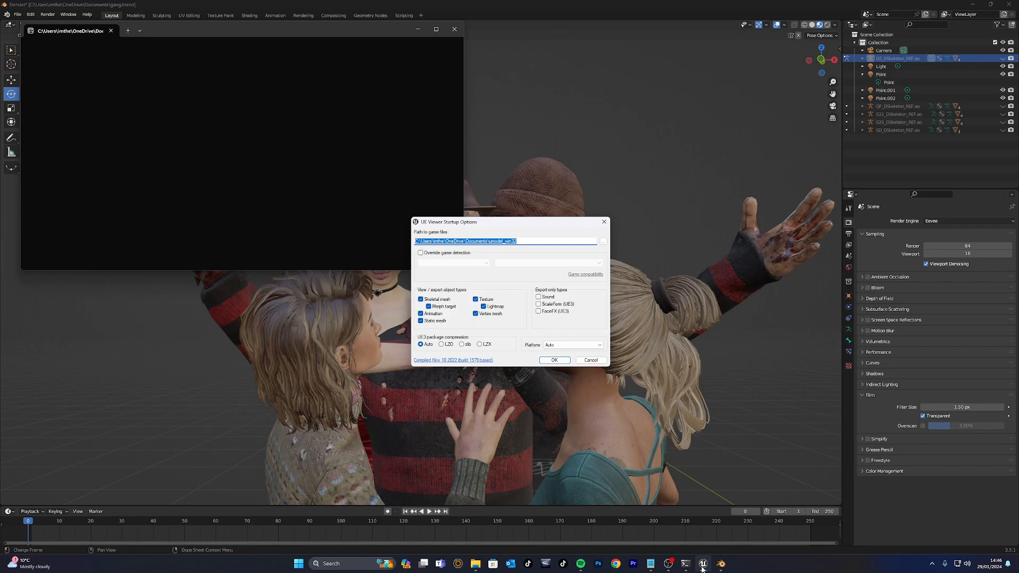
pyautogui.click(651, 564)
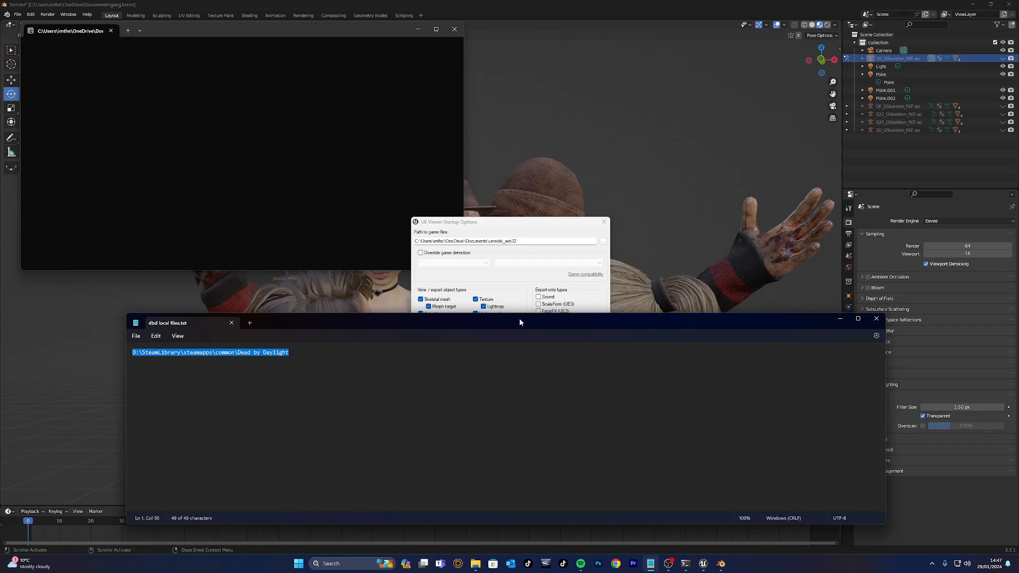
pyautogui.click(293, 358)
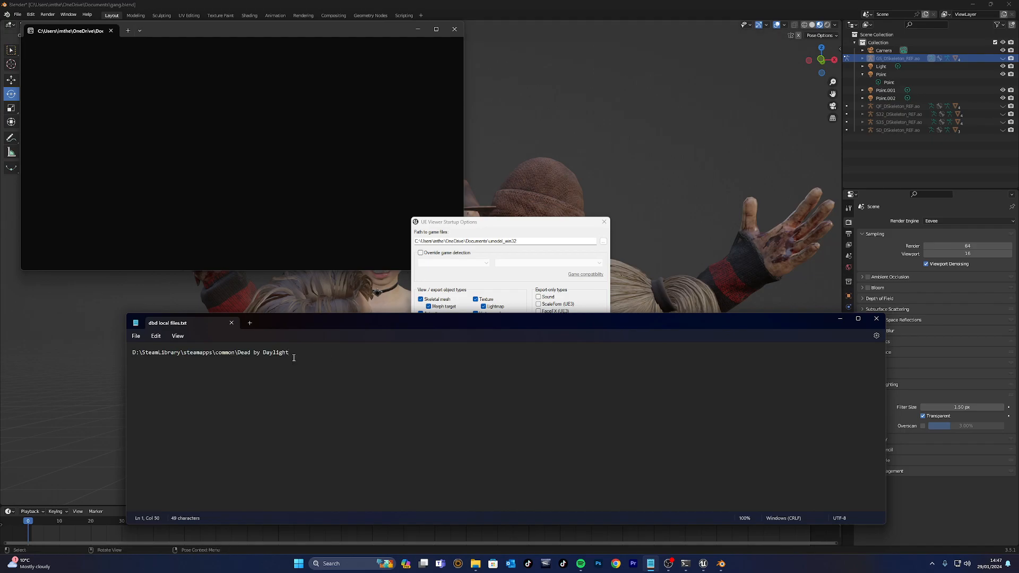
pyautogui.moveTo(293, 357); pyautogui.dragTo(78, 321)
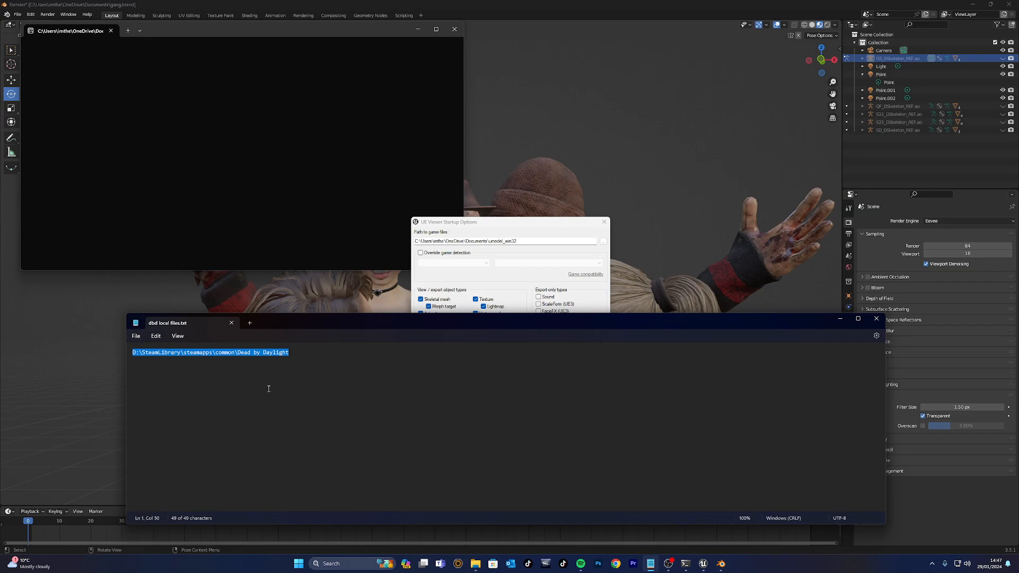
pyautogui.moveTo(292, 355); pyautogui.dragTo(99, 333)
pyautogui.hotkey('ctrl', 'c')
pyautogui.moveTo(517, 240); pyautogui.dragTo(296, 226)
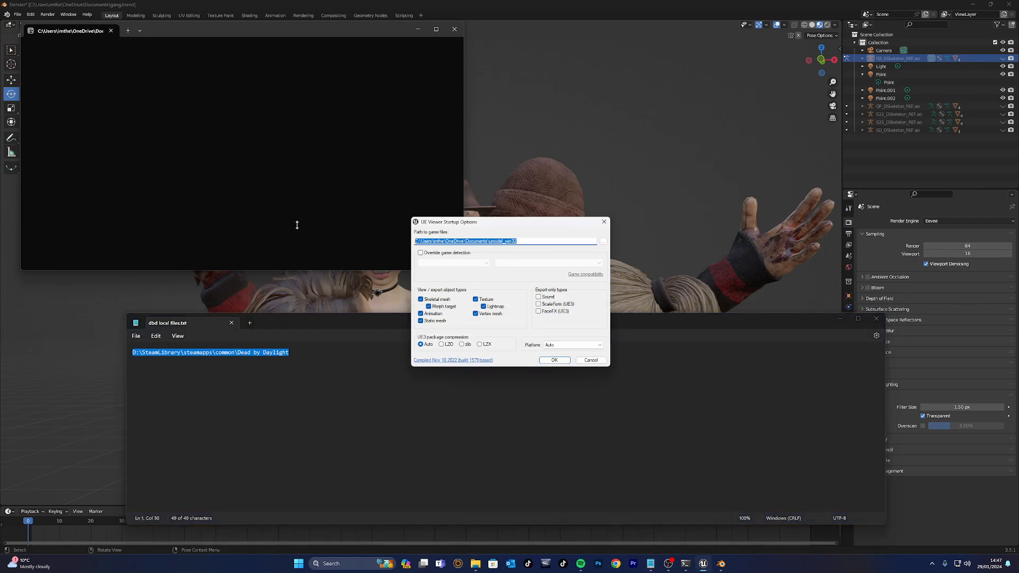
pyautogui.hotkey('ctrl', 'v')
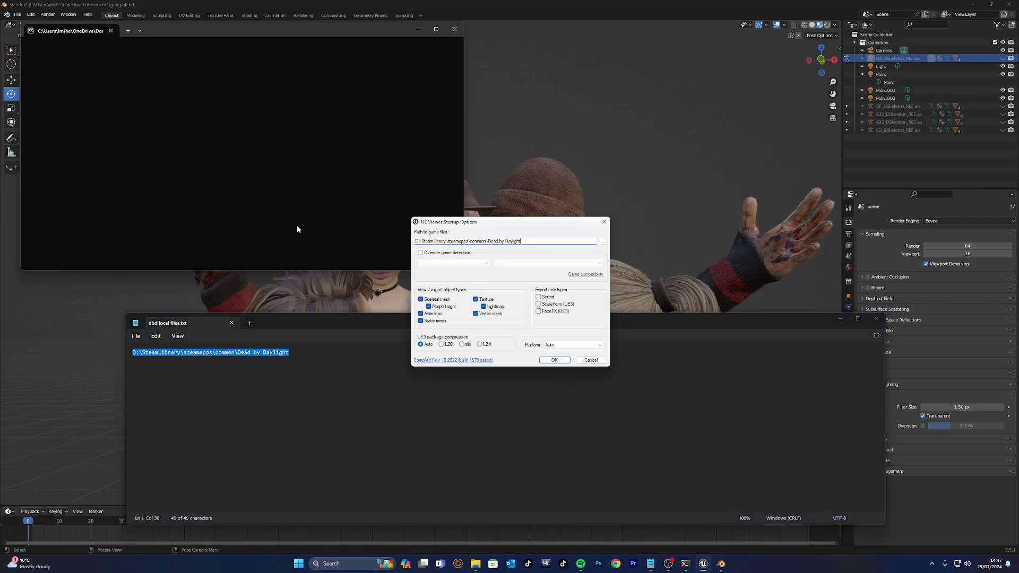
# Confirm the startup options to scan the game, then expand Characters > Slashers in the package browser.
pyautogui.click(555, 360)
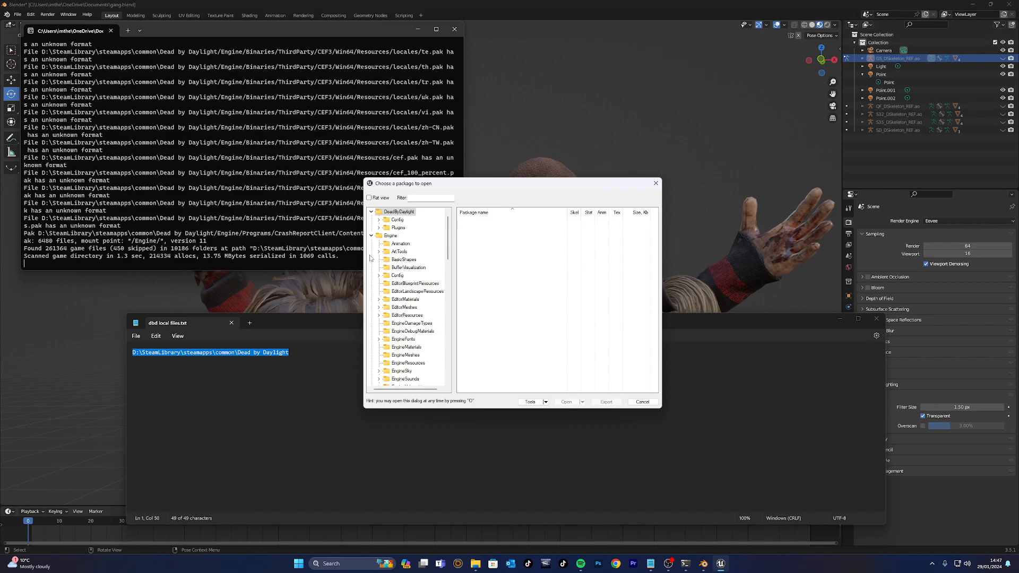
pyautogui.moveTo(448, 253); pyautogui.dragTo(453, 306)
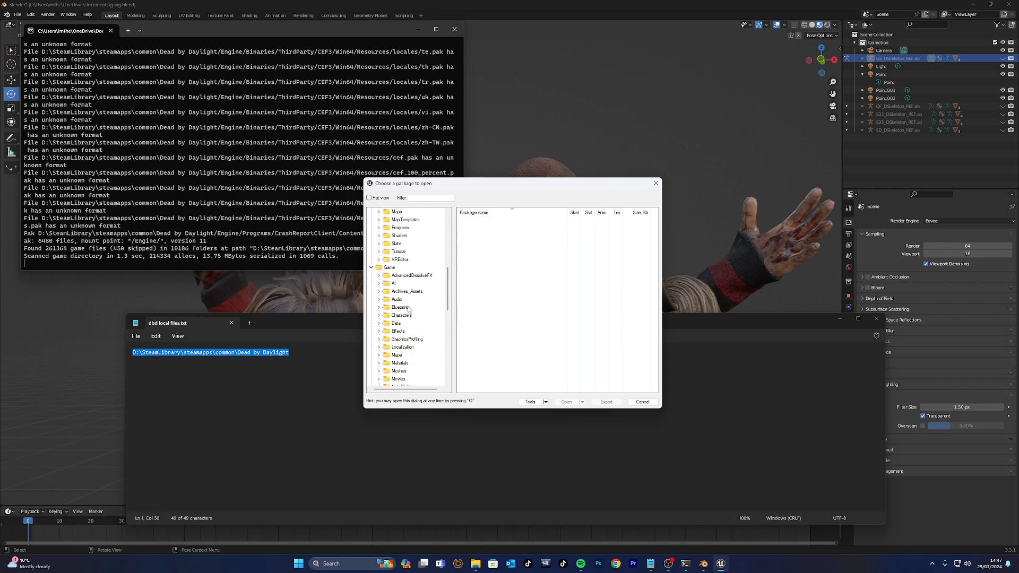
pyautogui.scroll(-1, 399, 314)
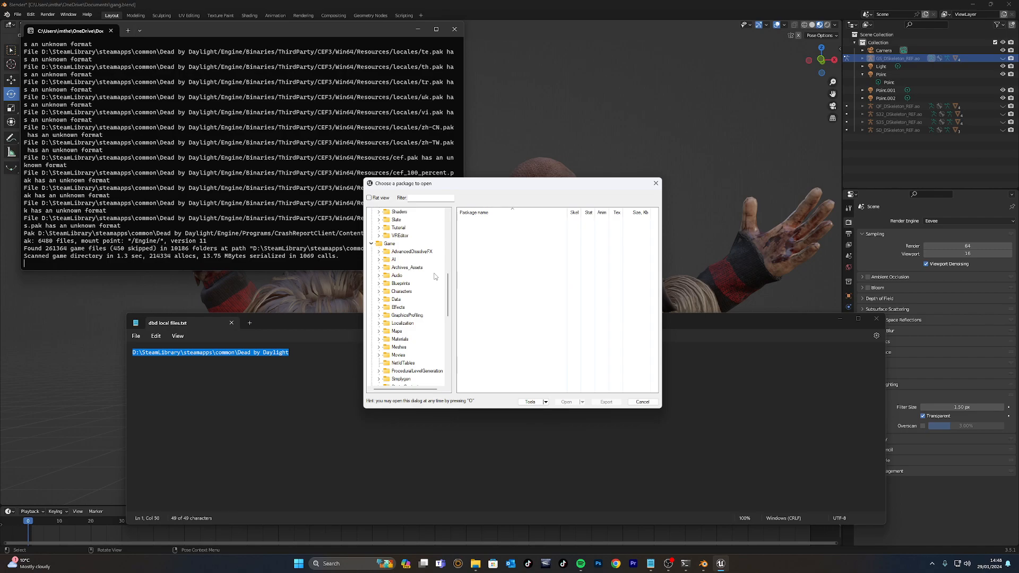
pyautogui.click(380, 292)
pyautogui.click(386, 323)
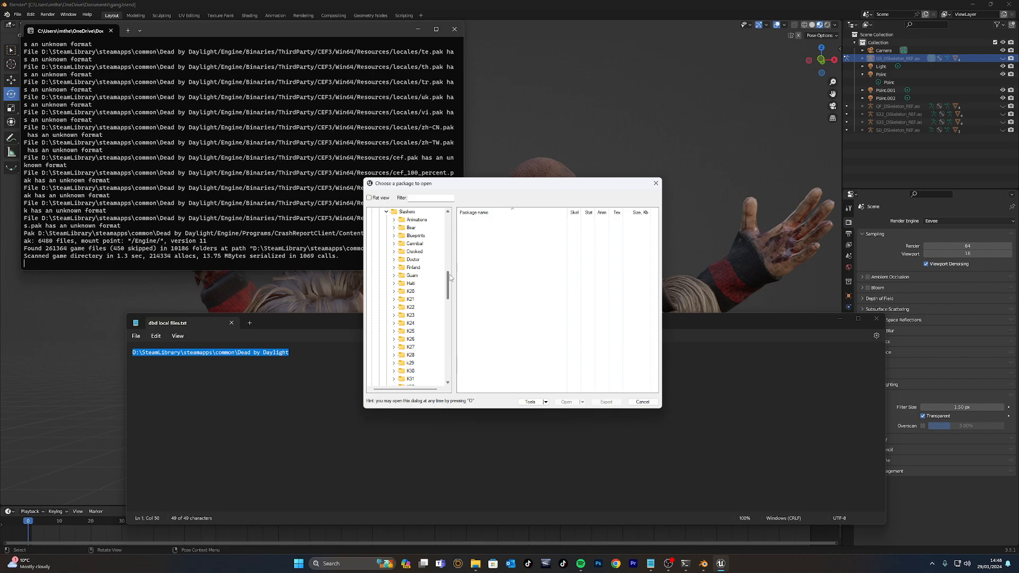
pyautogui.moveTo(449, 274); pyautogui.dragTo(451, 297)
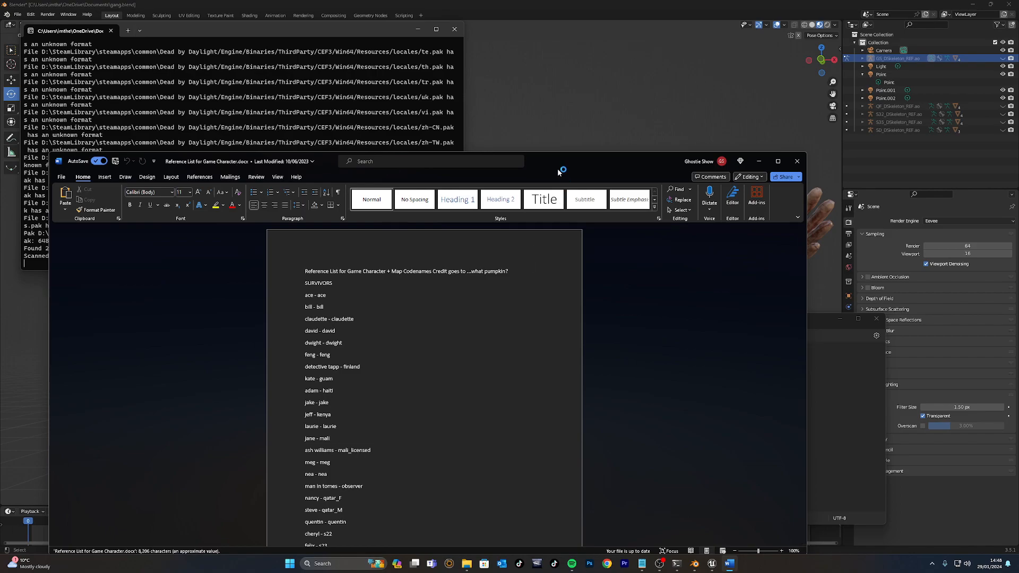
# Find and select the 'ghostface- oman' line in the Word reference list, then minimize the document.
pyautogui.moveTo(564, 168); pyautogui.dragTo(597, 61)
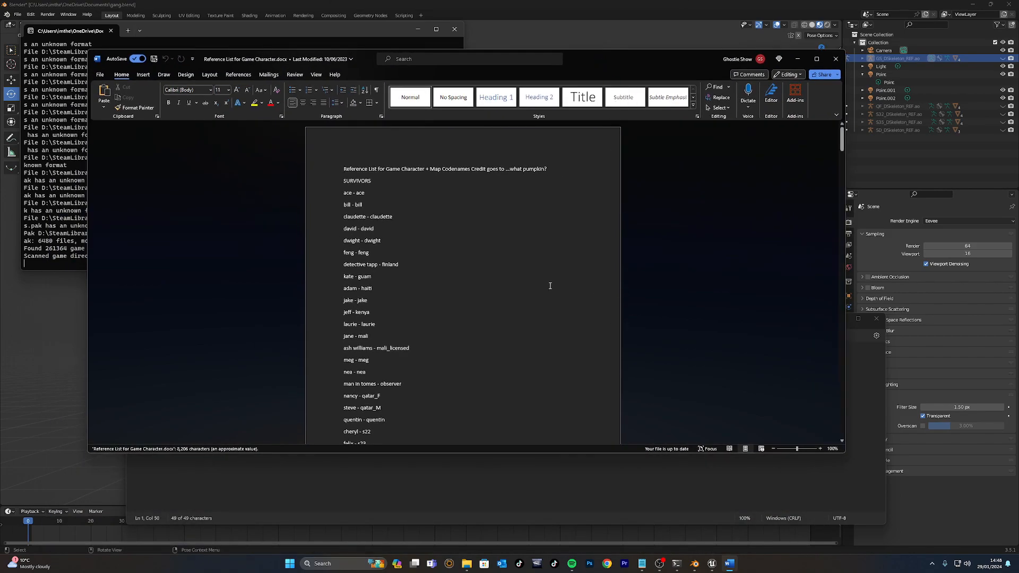
pyautogui.scroll(-1, 517, 279)
pyautogui.scroll(-1, 519, 279)
pyautogui.scroll(-3, 518, 278)
pyautogui.scroll(-1, 518, 279)
pyautogui.scroll(-3, 519, 281)
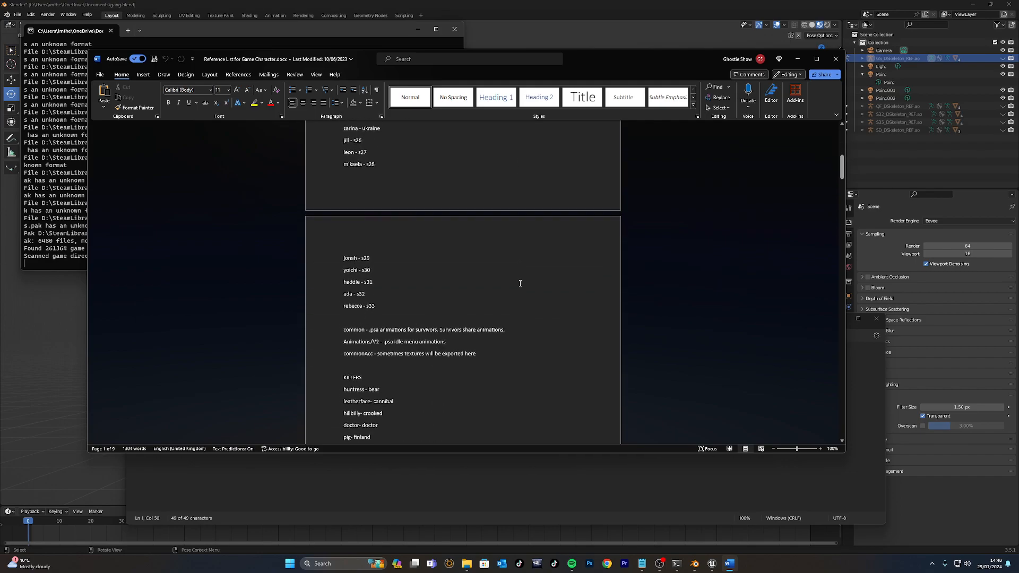
pyautogui.scroll(-2, 520, 284)
pyautogui.scroll(-1, 519, 282)
pyautogui.scroll(-1, 518, 282)
pyautogui.scroll(-1, 516, 280)
pyautogui.scroll(-2, 514, 279)
pyautogui.scroll(-1, 511, 277)
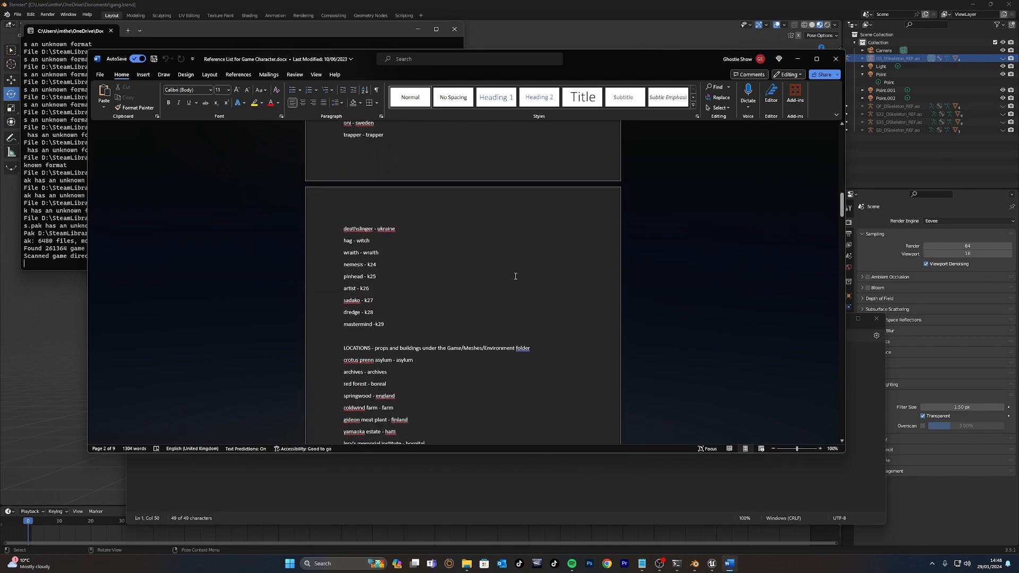
pyautogui.scroll(-3, 515, 276)
pyautogui.scroll(-2, 514, 276)
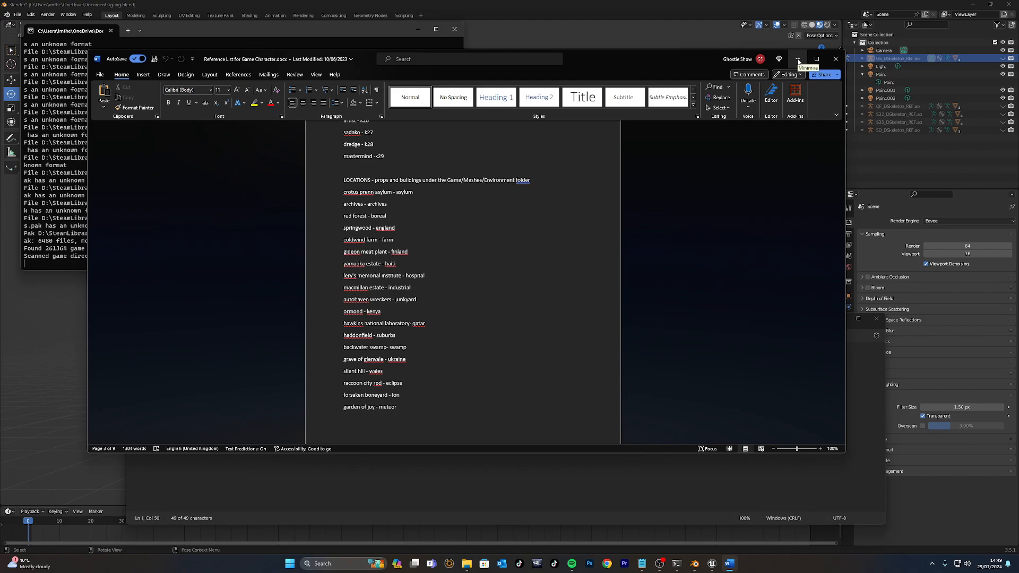
pyautogui.scroll(9, 437, 235)
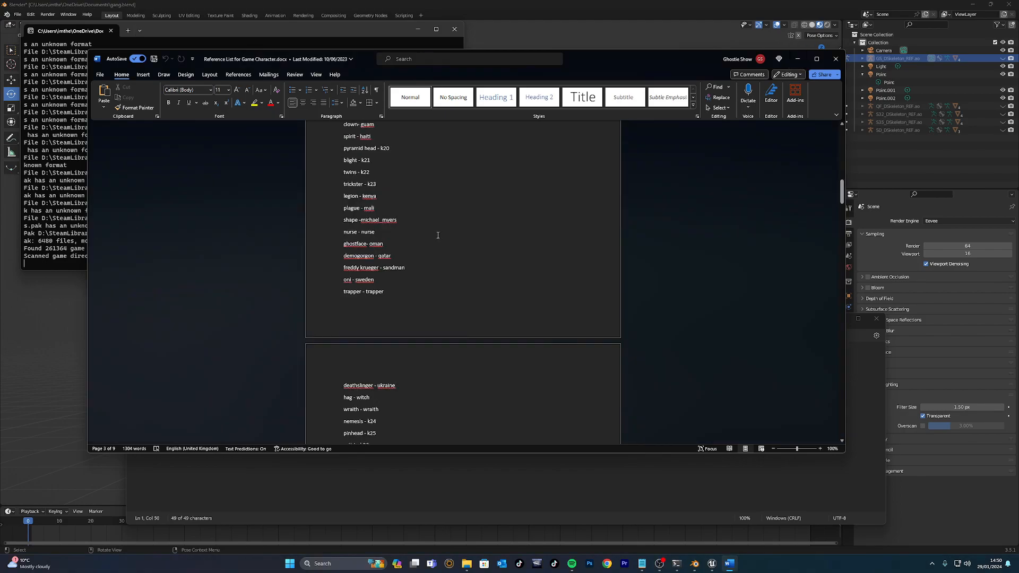
pyautogui.tripleClick(406, 242)
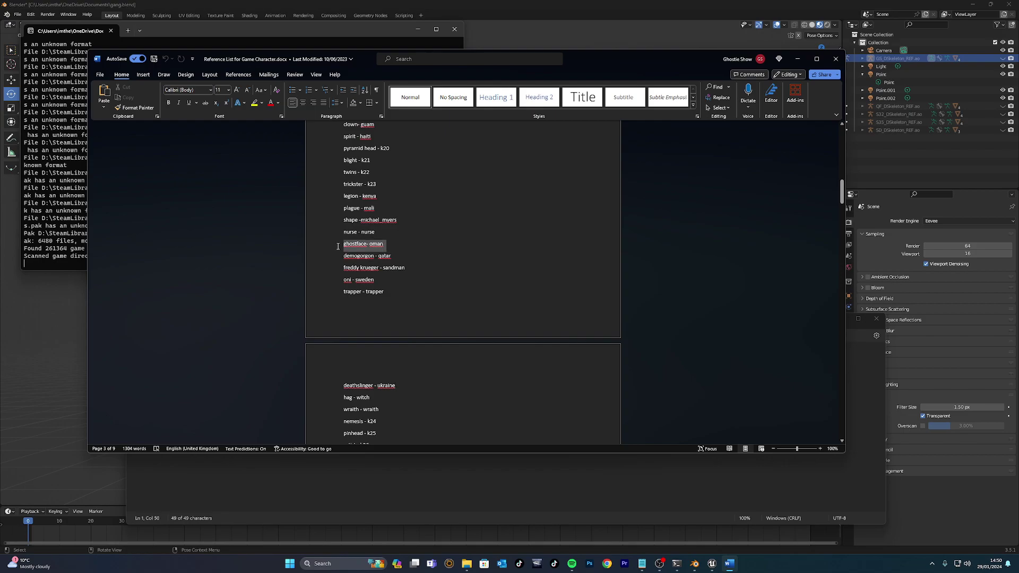
pyautogui.click(796, 59)
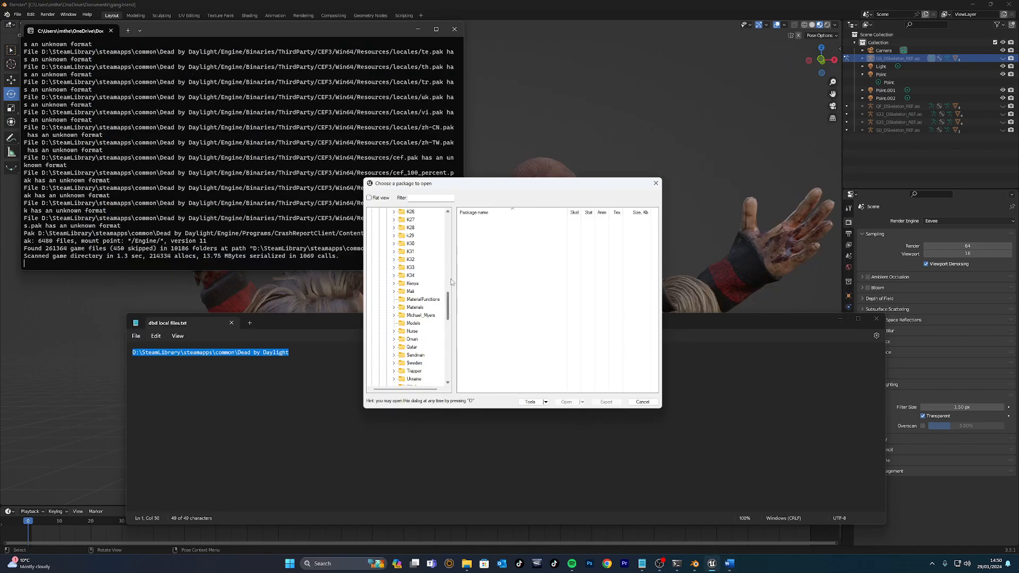
# Expand the Oman folder and load all packages in its Models folder.
pyautogui.click(393, 339)
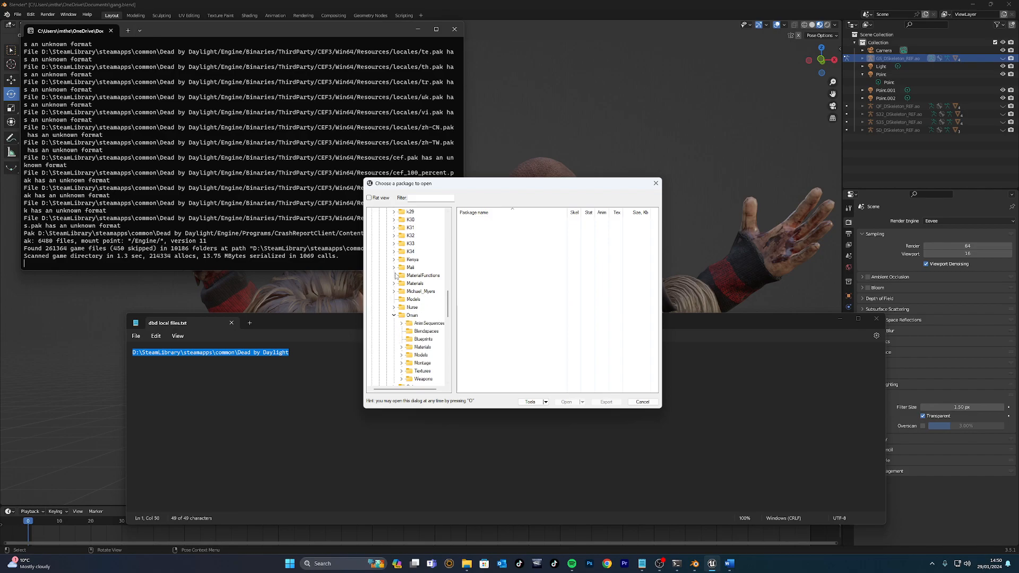
pyautogui.scroll(-1, 396, 276)
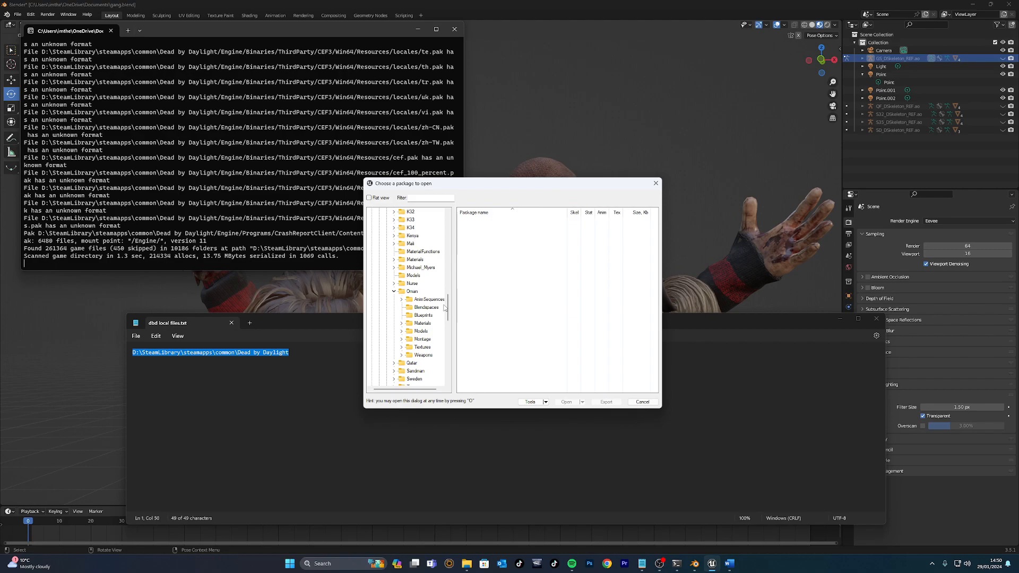
pyautogui.click(401, 331)
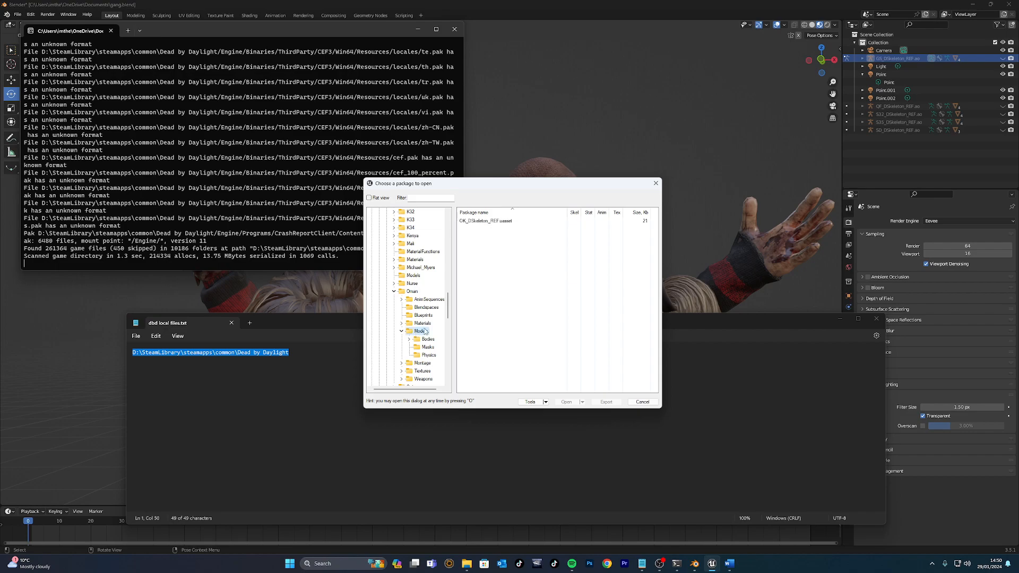
pyautogui.rightClick(419, 334)
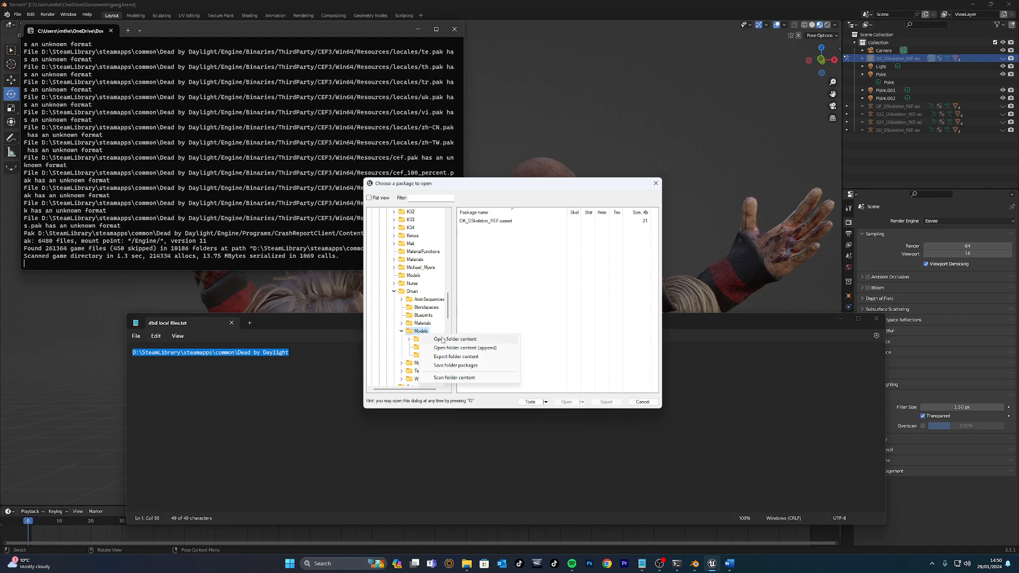
pyautogui.click(443, 339)
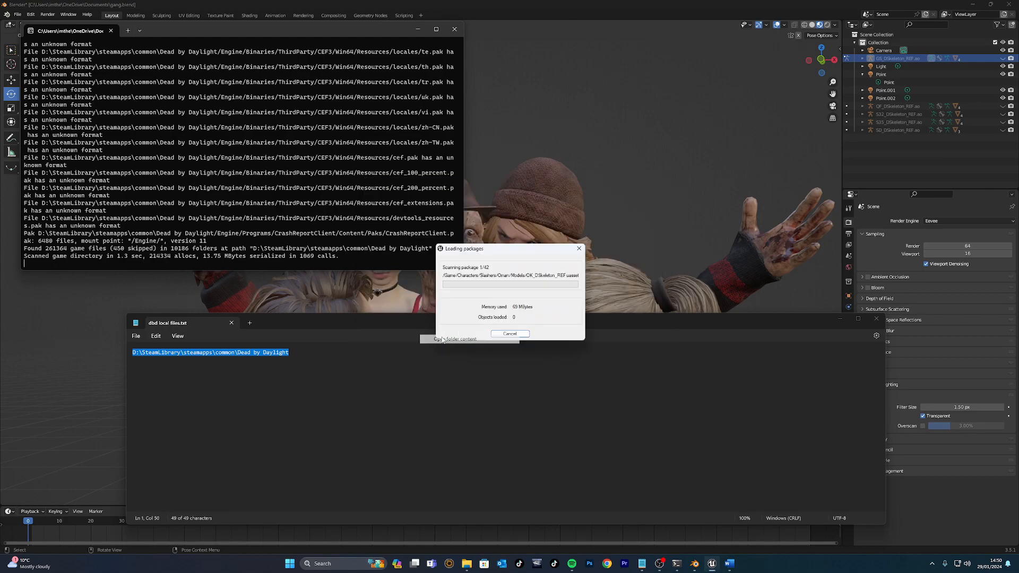
# Set the game's engine version to Unreal Engine 4.27 and load the packages.
pyautogui.click(507, 302)
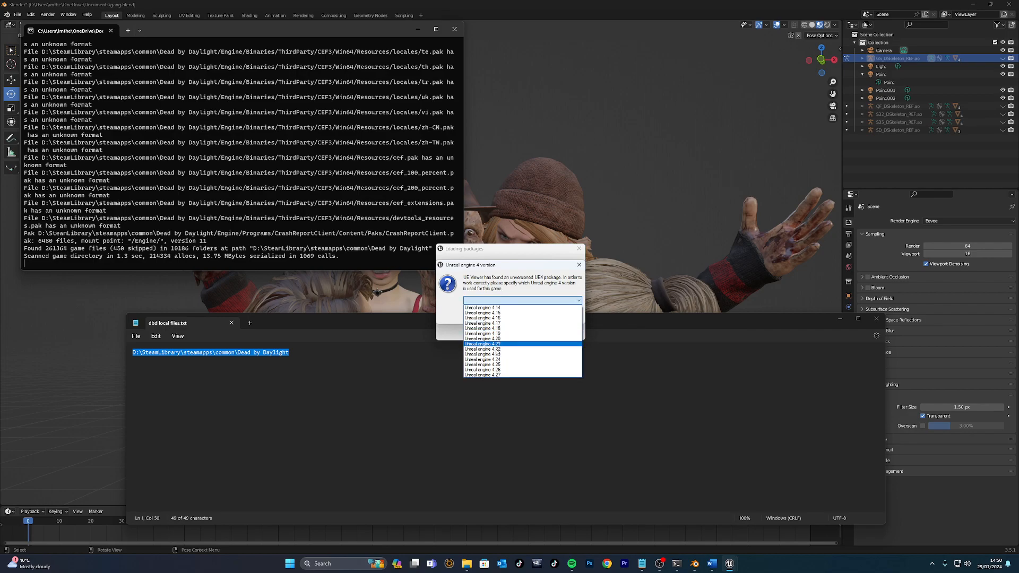
pyautogui.click(493, 373)
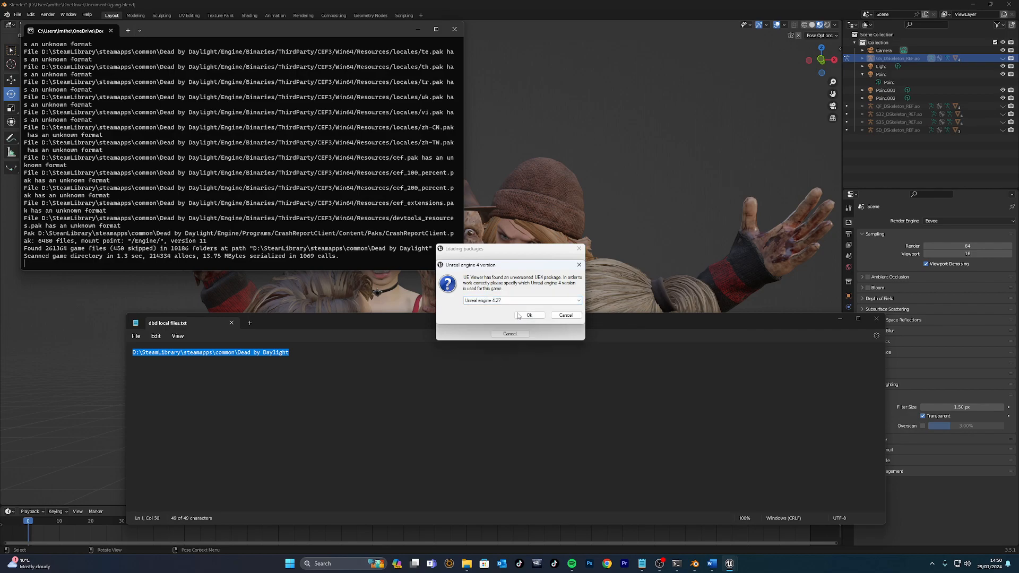
pyautogui.click(526, 316)
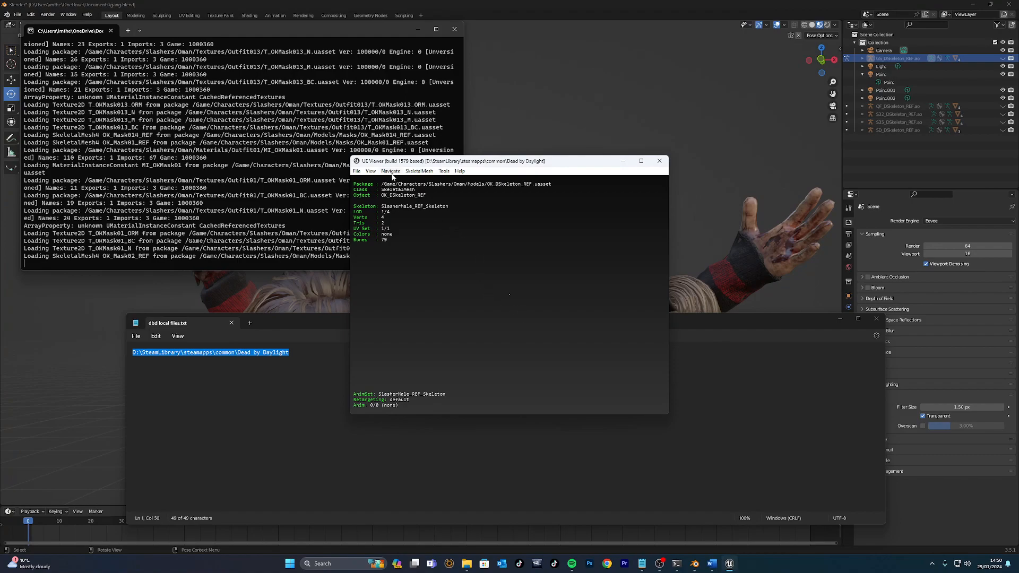
# Choose options from the viewer's menu bar before browsing the meshes.
pyautogui.click(366, 171)
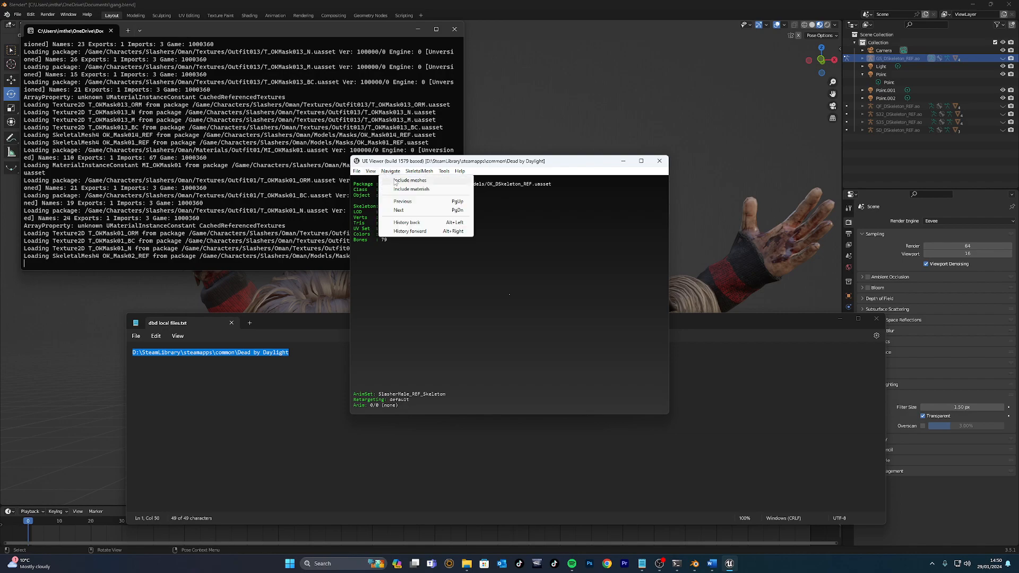
pyautogui.click(390, 181)
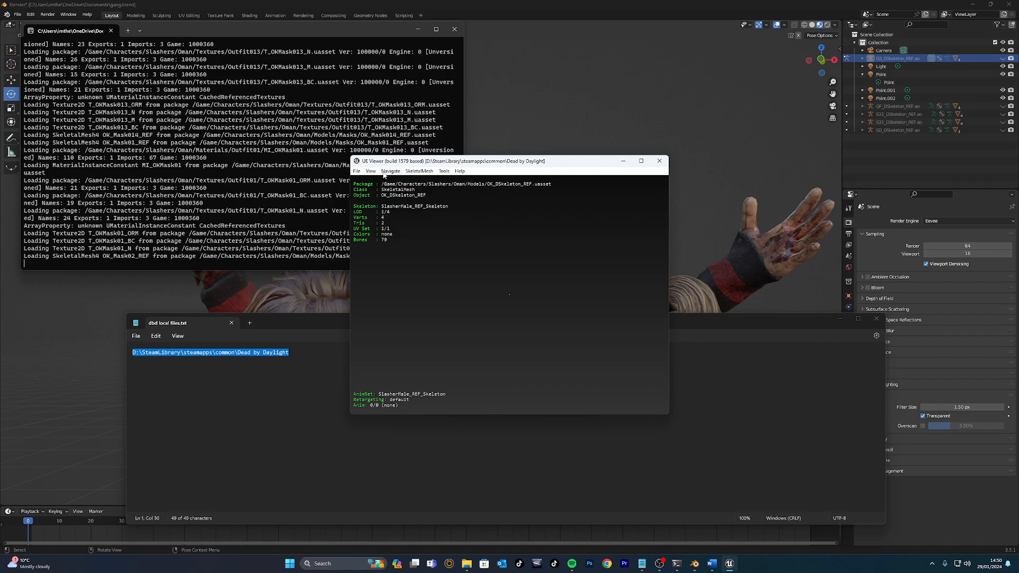
pyautogui.click(382, 172)
pyautogui.click(383, 172)
pyautogui.click(390, 181)
# Cycle through Oman's masks and bodies — red horned mask, OK_Mask01_REF, OK_Mask009_REF, OK_Body02_REF.
pyautogui.press('pagedown')
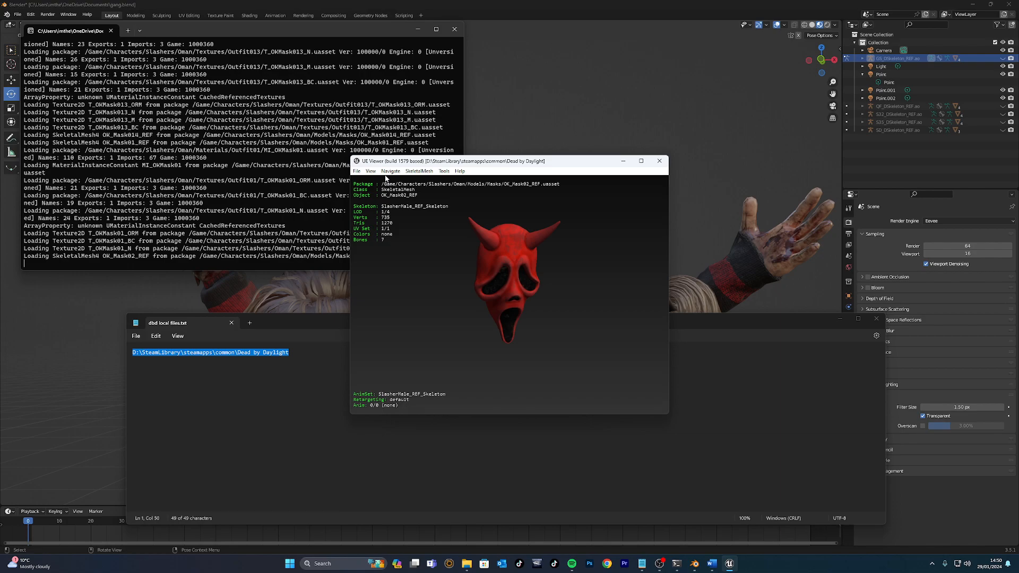
pyautogui.press('pagedown')
pyautogui.press('pagedown')
pyautogui.press('pagedown')
pyautogui.press('pagedown')
pyautogui.press('pagedown')
pyautogui.press('pagedown')
pyautogui.press('pagedown')
pyautogui.press('pagedown')
pyautogui.press('pagedown')
pyautogui.press('pagedown')
pyautogui.press('pagedown')
pyautogui.press('pagedown')
pyautogui.press('pagedown')
pyautogui.press('pagedown')
pyautogui.press('pagedown')
pyautogui.press('pagedown')
pyautogui.press('pagedown')
pyautogui.press('pagedown')
pyautogui.press('pagedown')
pyautogui.press('pagedown')
pyautogui.press('pagedown')
pyautogui.press('pagedown')
pyautogui.press('pageup')
pyautogui.press('pagedown')
pyautogui.press('pagedown')
pyautogui.press('pageup')
pyautogui.press('pageup')
pyautogui.press('pagedown')
pyautogui.press('pagedown')
pyautogui.press('pageup')
pyautogui.press('pageup')
pyautogui.press('pagedown')
pyautogui.press('pagedown')
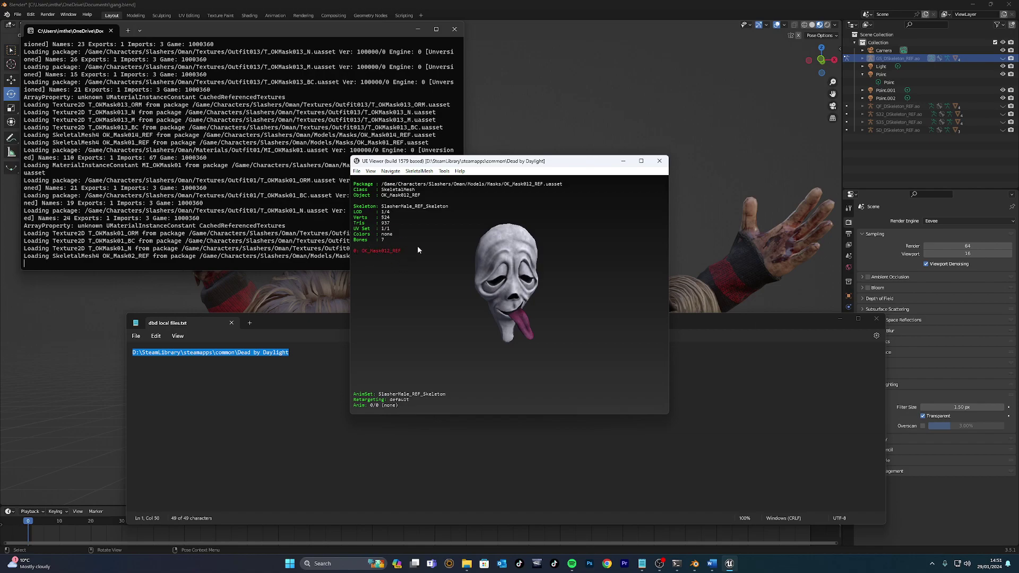
pyautogui.press('pageup')
pyautogui.press('pageup')
pyautogui.press('pageup')
pyautogui.press('pageup')
pyautogui.press('pageup')
pyautogui.press('pageup')
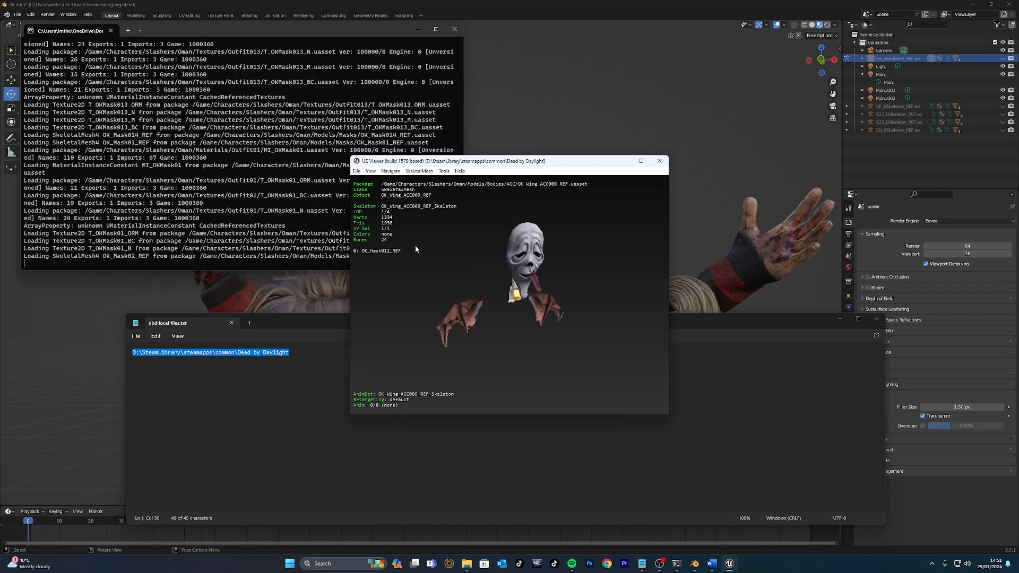
pyautogui.press('pageup')
pyautogui.press('pageup')
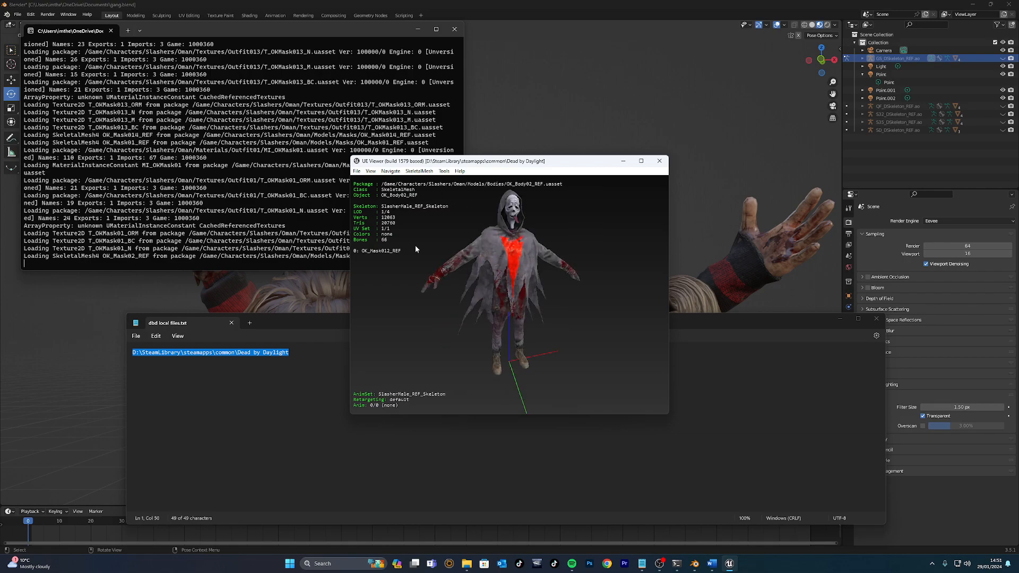
pyautogui.press('pageup')
pyautogui.press('pageup')
pyautogui.press('pageup')
pyautogui.press('pageup')
pyautogui.press('pageup')
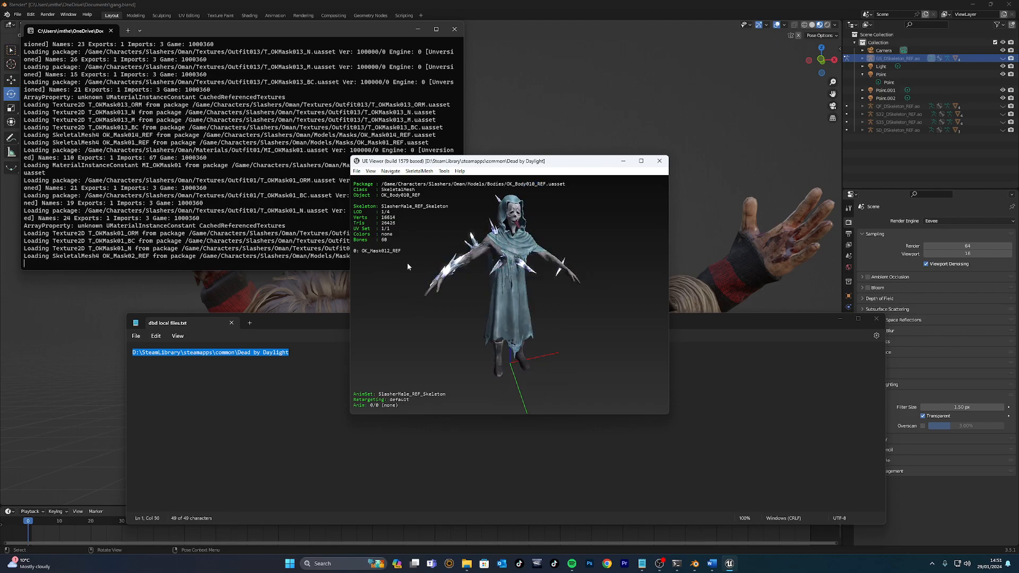
# Combine the OK_Body010_REF hooded body with the red horned OK_Mask012_REF mask.
pyautogui.hotkey('ctrl', 'a')
pyautogui.press('pagedown')
pyautogui.click(444, 171)
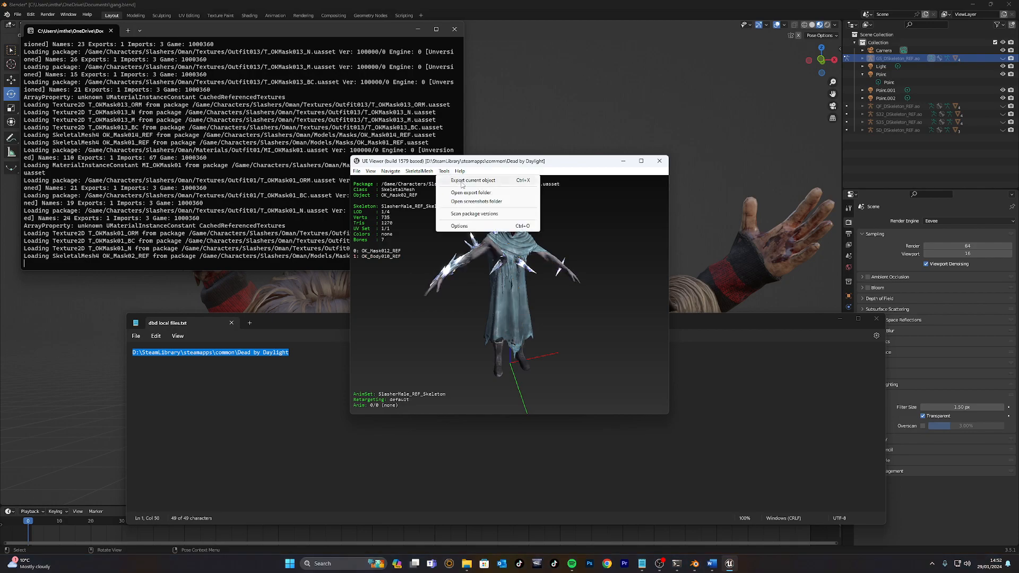
# Export the current mask-and-body character as ActorX psk with TGA textures into the youtube folder.
pyautogui.click(460, 181)
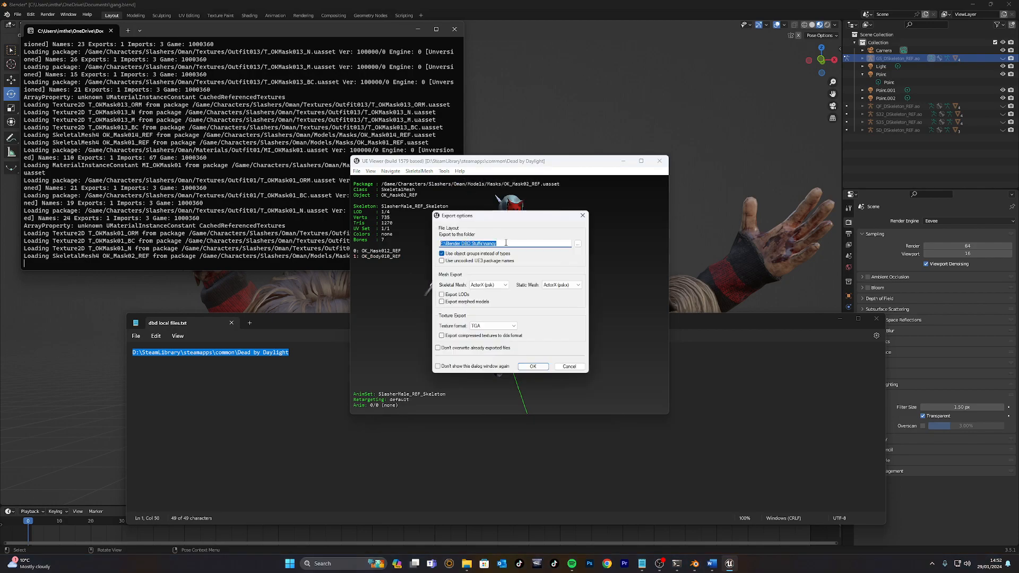
pyautogui.click(506, 243)
pyautogui.press('BackSpace')
pyautogui.press('BackSpace')
pyautogui.press('BackSpace')
pyautogui.write('youyurb')
pyautogui.click(534, 367)
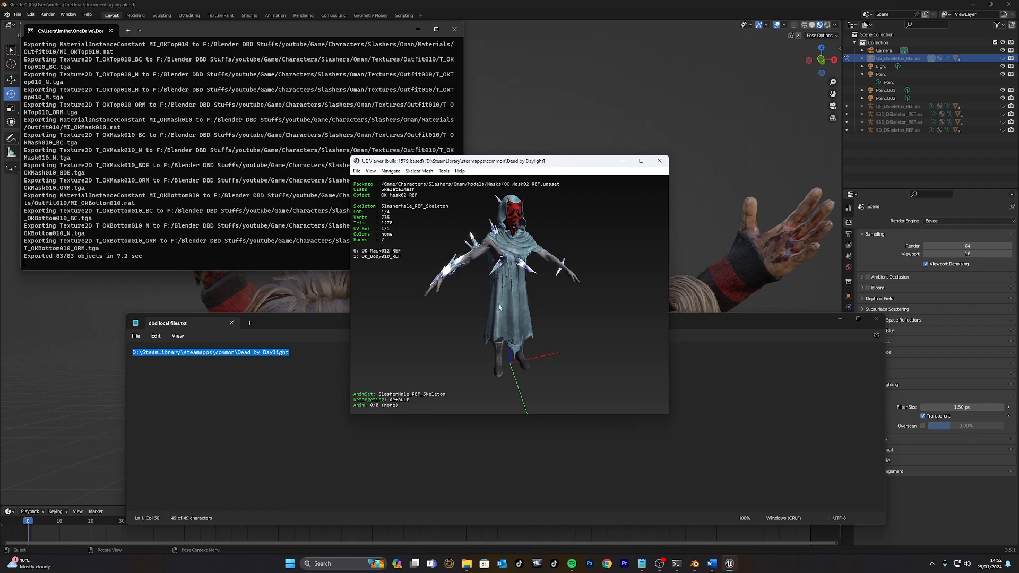
# Export the OK_DSkeleton_REF.uasset skeleton package from the Models folder.
pyautogui.click(443, 171)
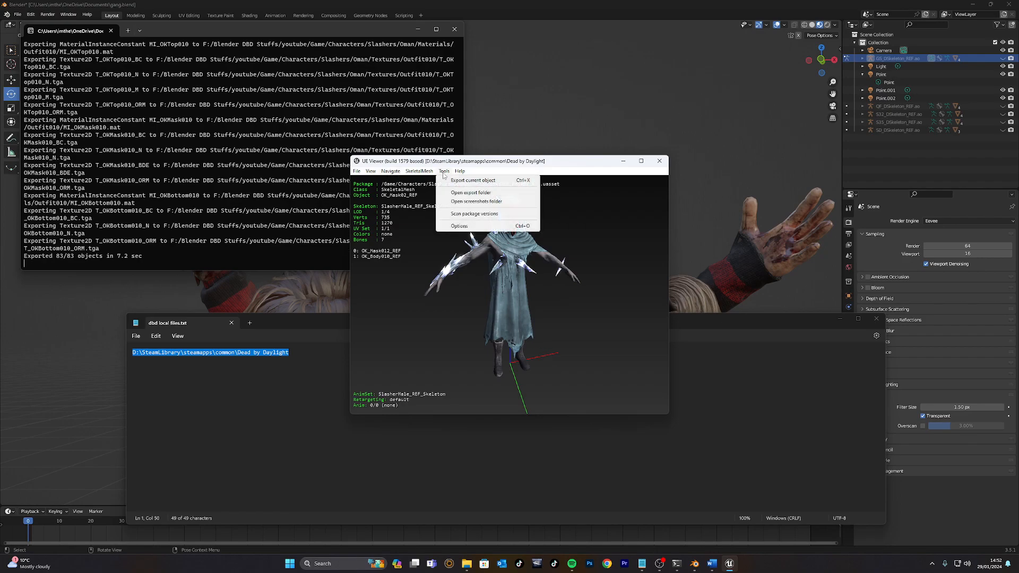
pyautogui.click(357, 171)
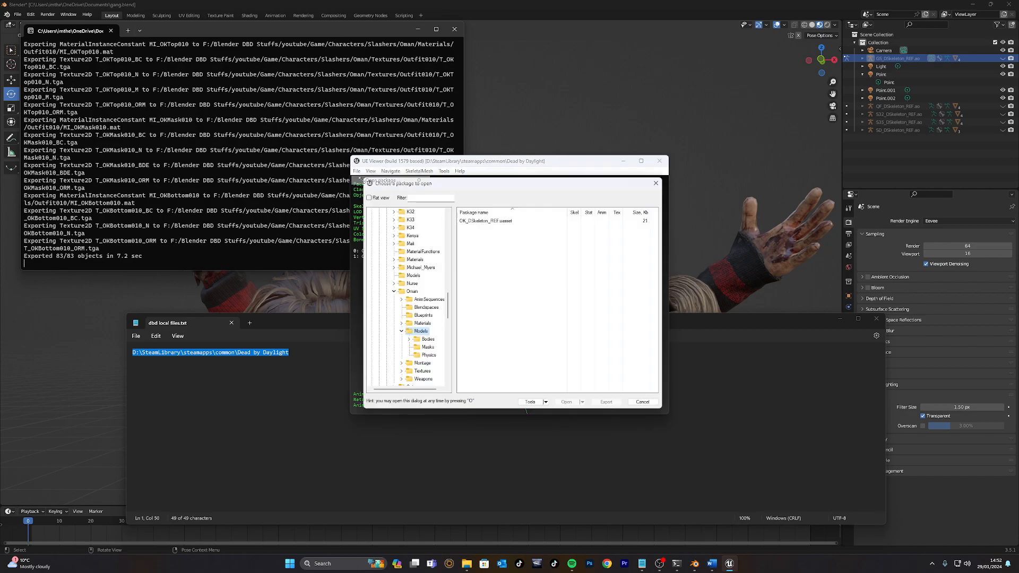
pyautogui.click(492, 221)
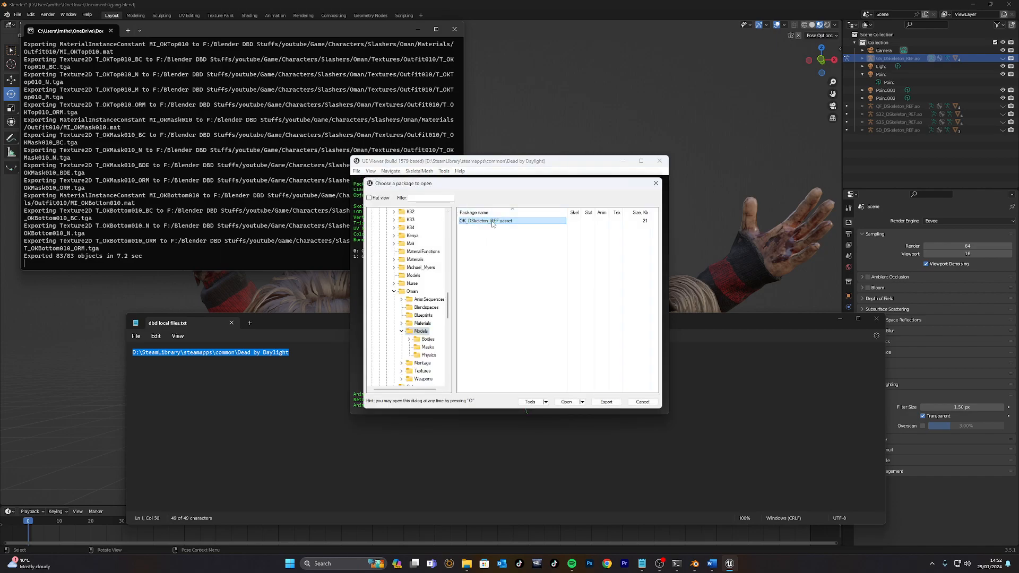
pyautogui.rightClick(492, 221)
pyautogui.click(522, 244)
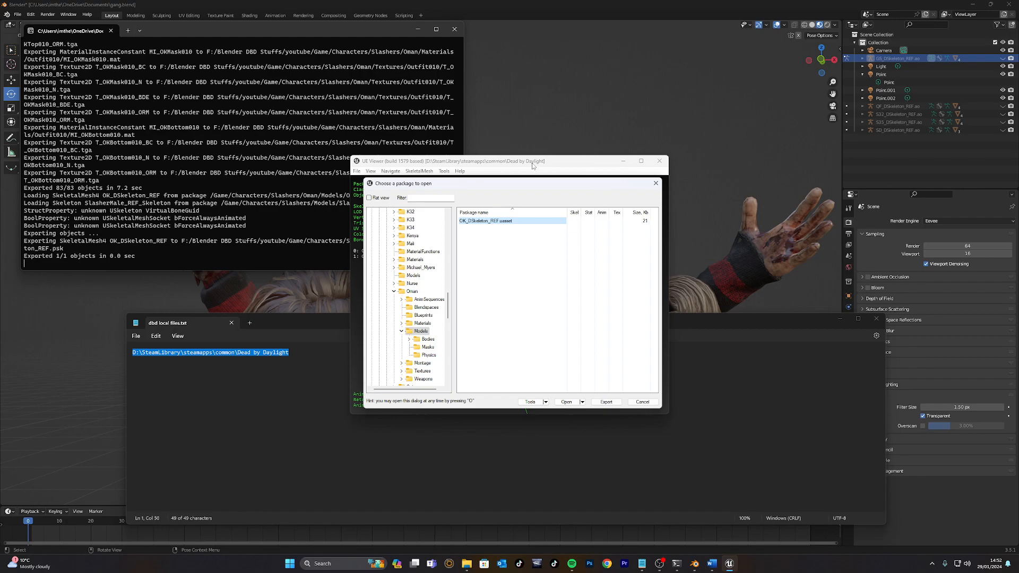
# Start a new General scene in Blender without saving, and delete the default cube.
pyautogui.click(537, 136)
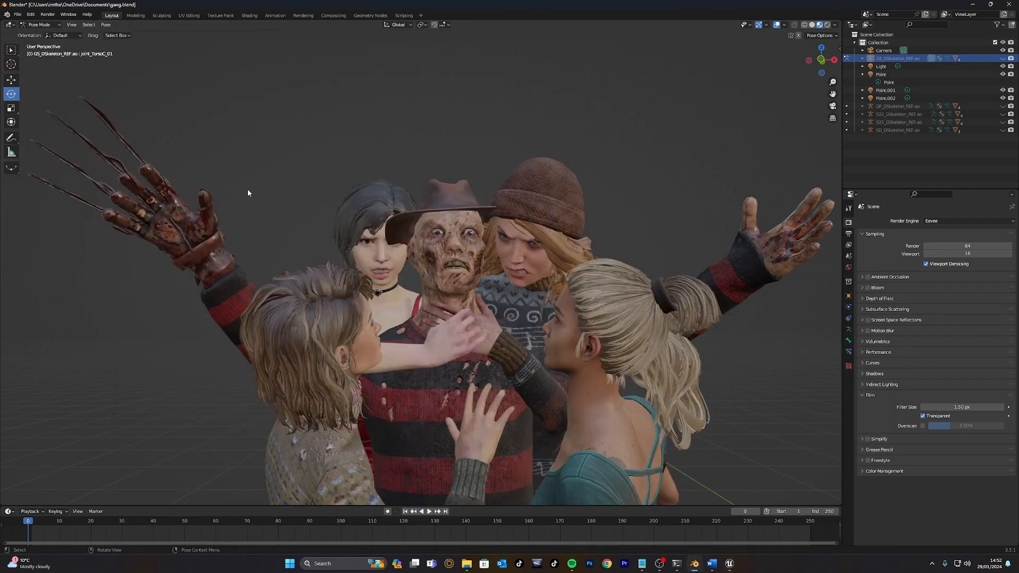
pyautogui.click(17, 14)
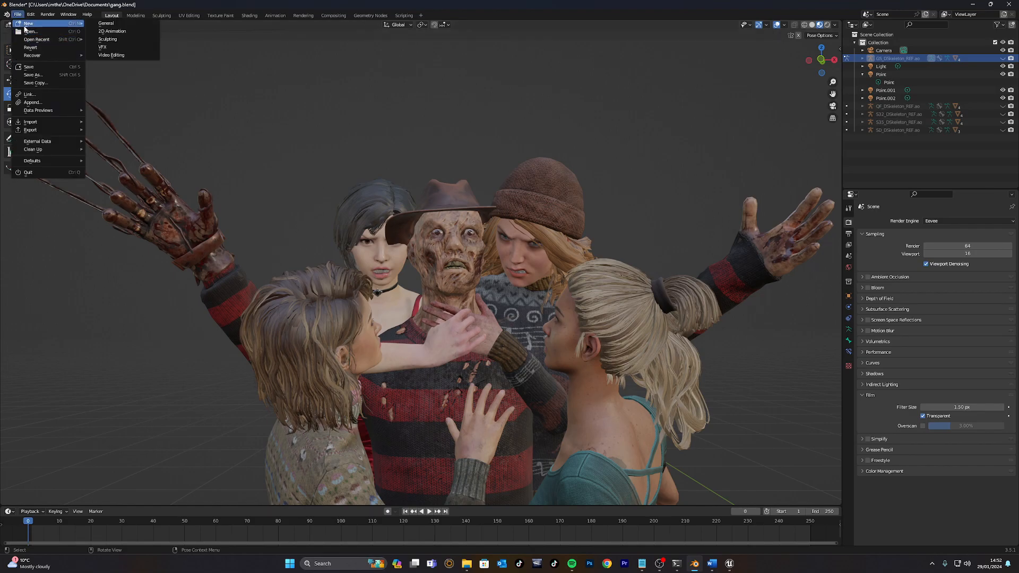
pyautogui.click(96, 28)
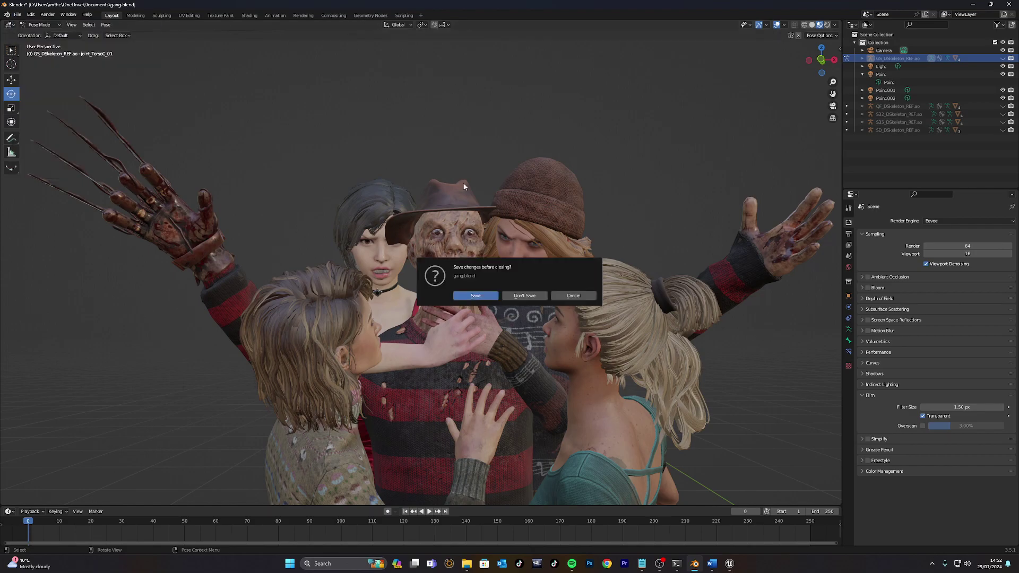
pyautogui.click(525, 296)
pyautogui.press('x')
pyautogui.click(412, 261)
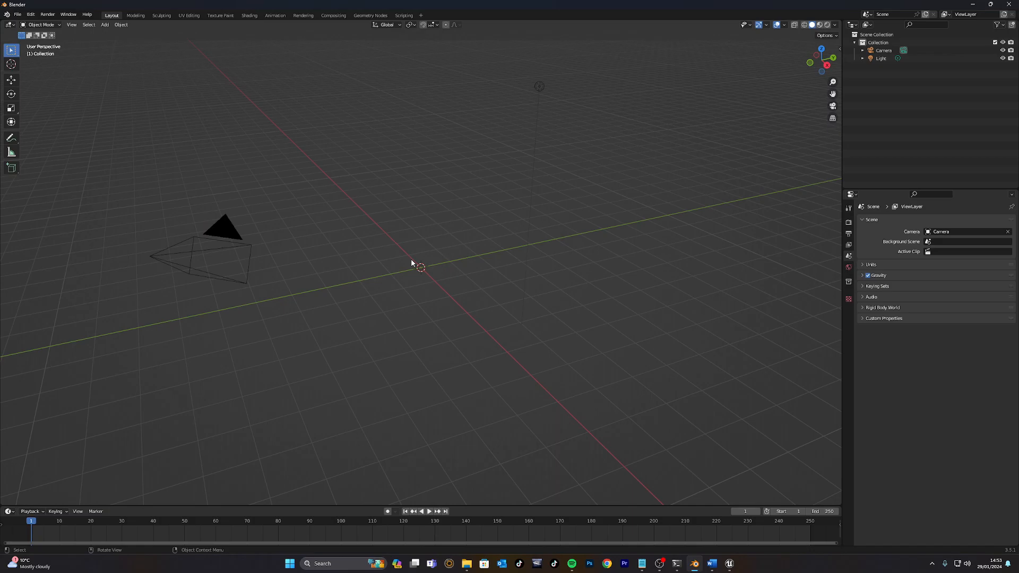
# Show the N sidebar and browse the Fuse Skeletons and shader-map tabs, ending on PSK/PSA.
pyautogui.press('n')
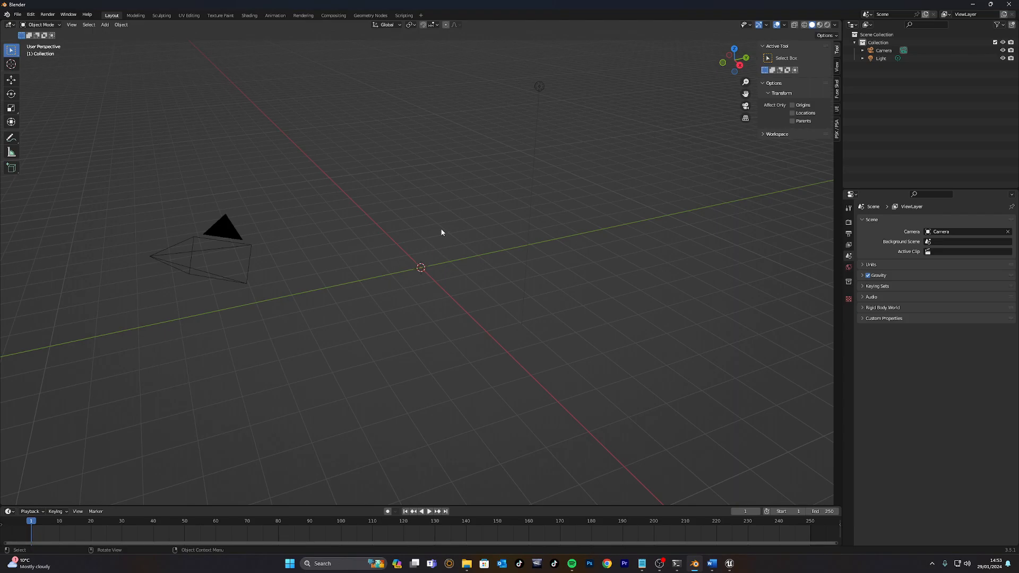
pyautogui.click(836, 136)
pyautogui.click(836, 88)
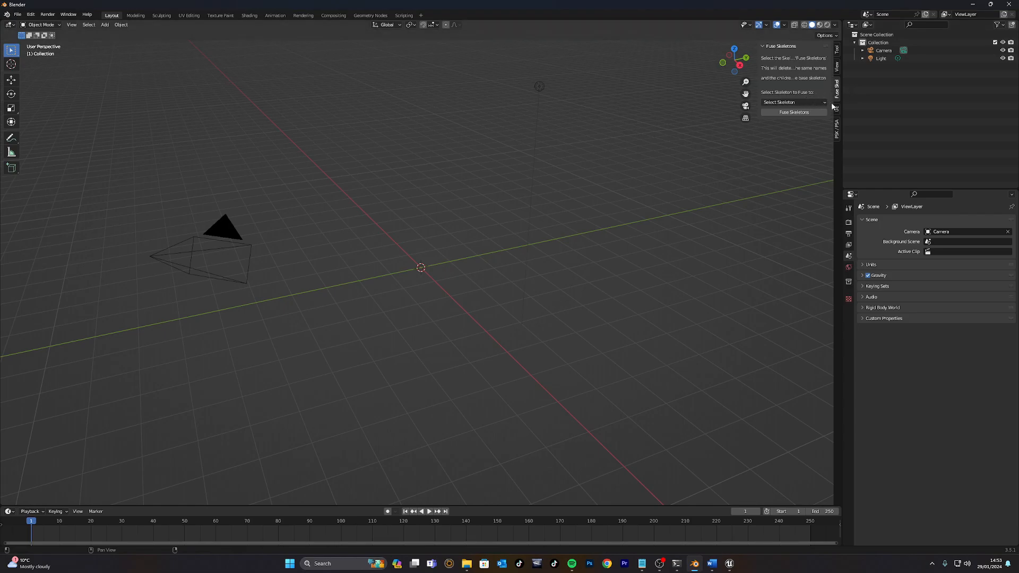
pyautogui.click(836, 109)
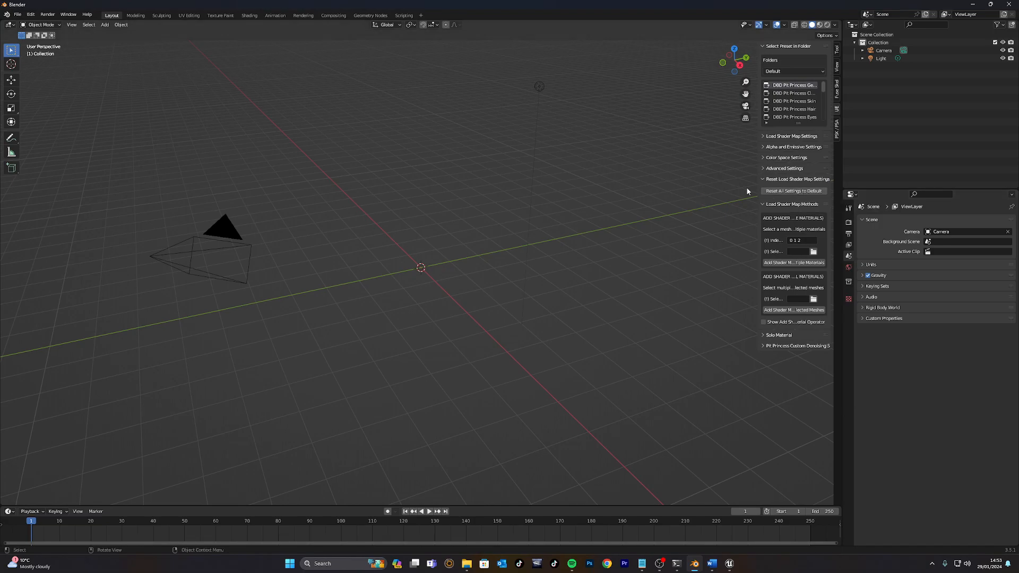
pyautogui.click(836, 128)
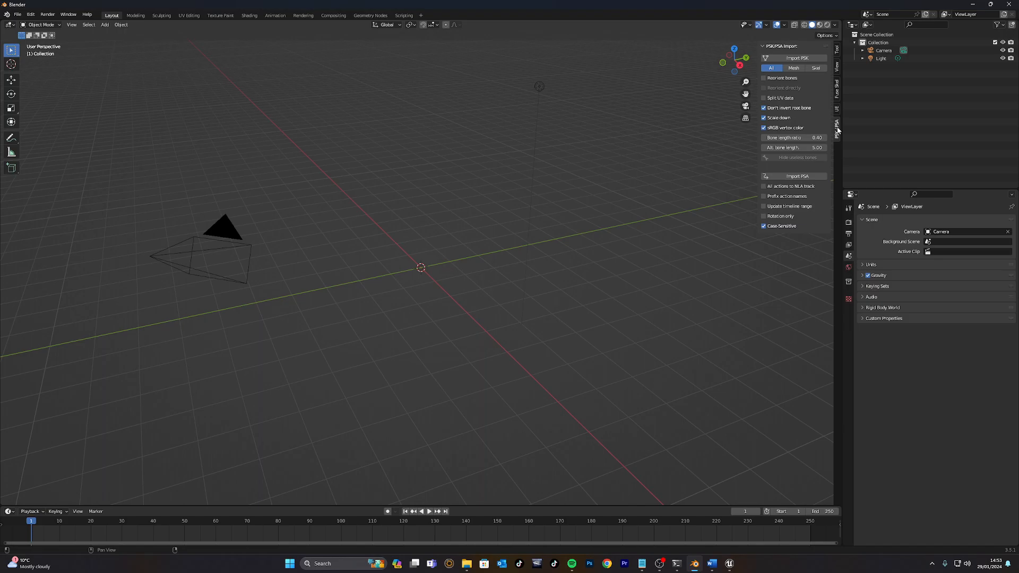
# With mesh-only import chosen, start Import PSK and browse into F:\Blender DBD Stuffs\youtube\Game.
pyautogui.click(787, 69)
pyautogui.click(791, 59)
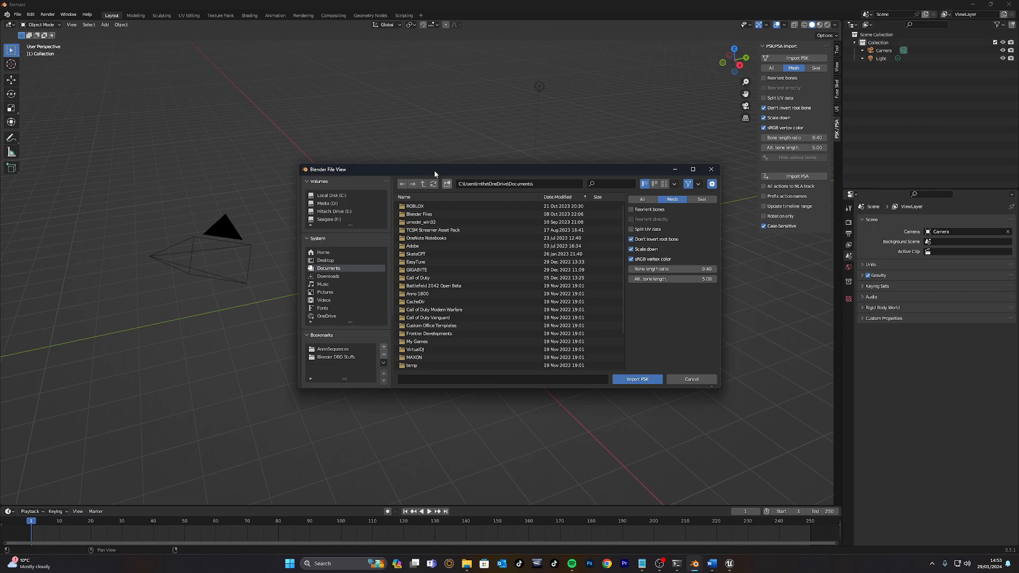
pyautogui.click(350, 219)
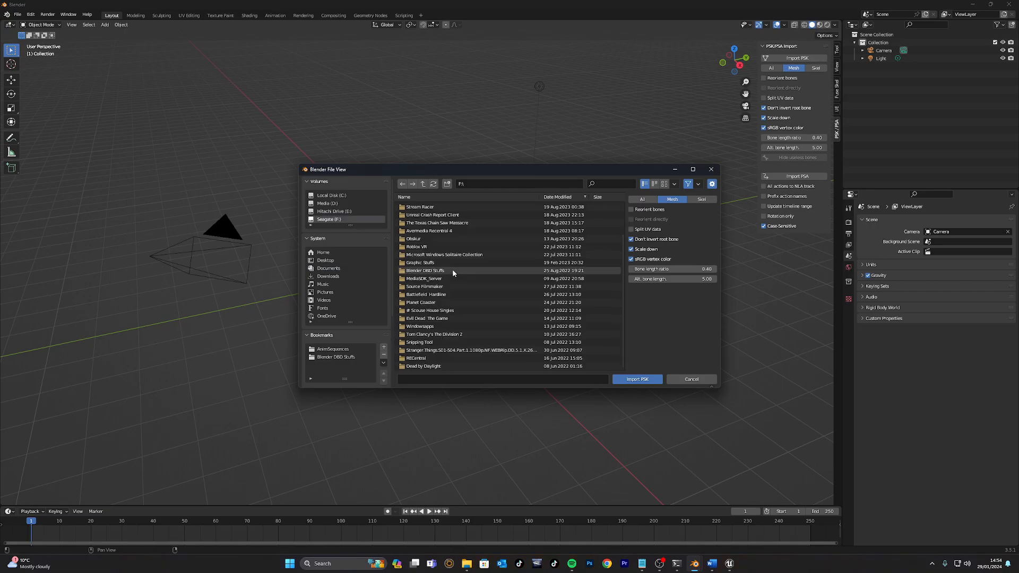
pyautogui.click(452, 271)
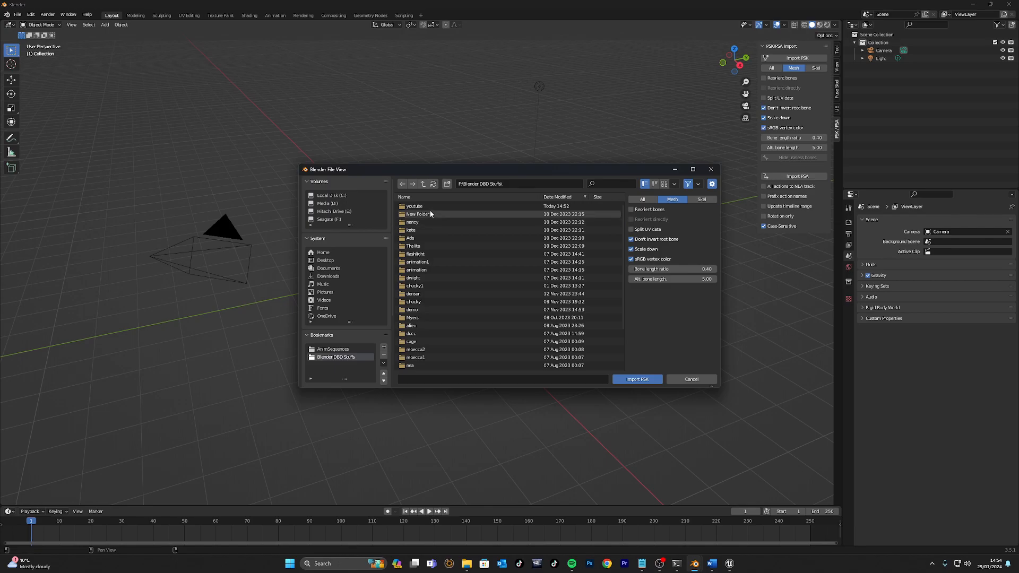
pyautogui.click(426, 206)
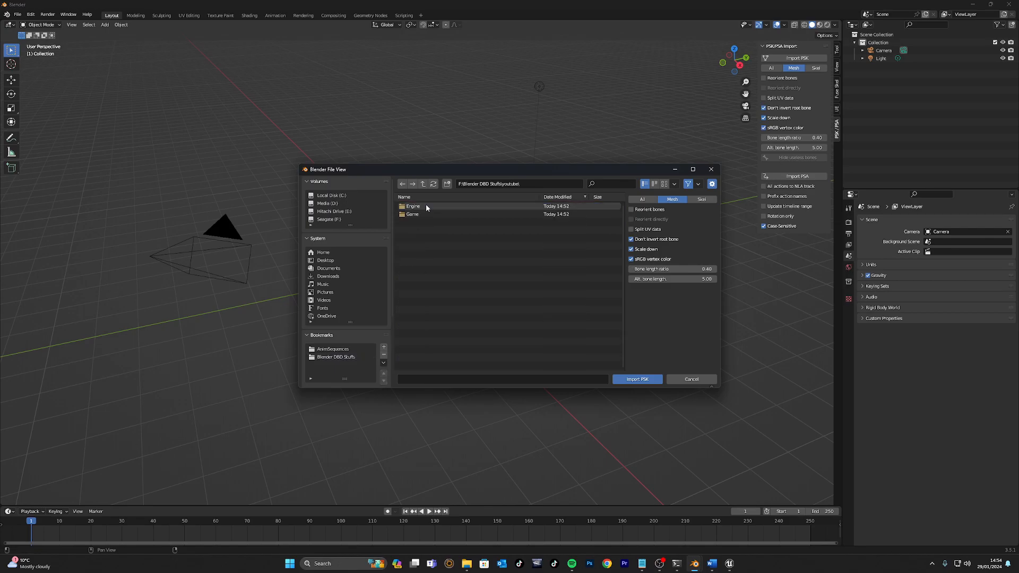
pyautogui.click(431, 205)
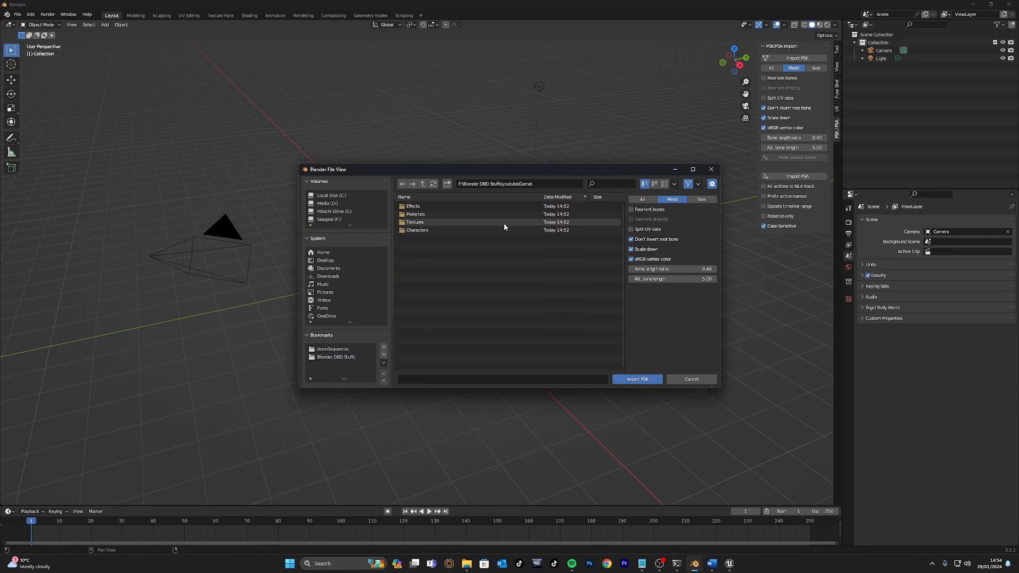
# Continue through Characters\Slashers\Oman\Models\Masks and import OK_Mask012_REF.psk.
pyautogui.click(463, 230)
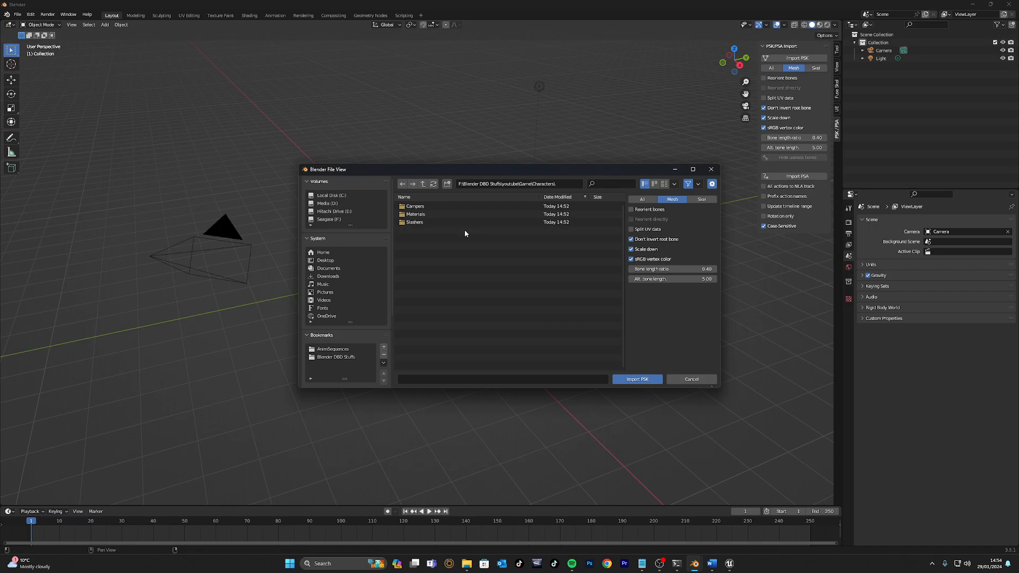
pyautogui.click(447, 222)
pyautogui.click(443, 231)
pyautogui.click(463, 213)
pyautogui.doubleClick(444, 213)
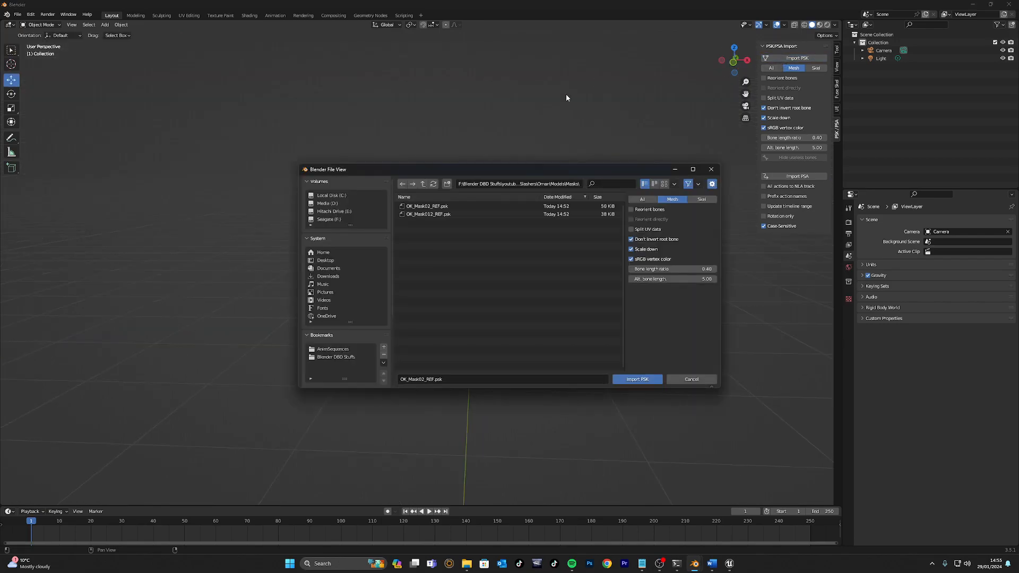
pyautogui.doubleClick(481, 216)
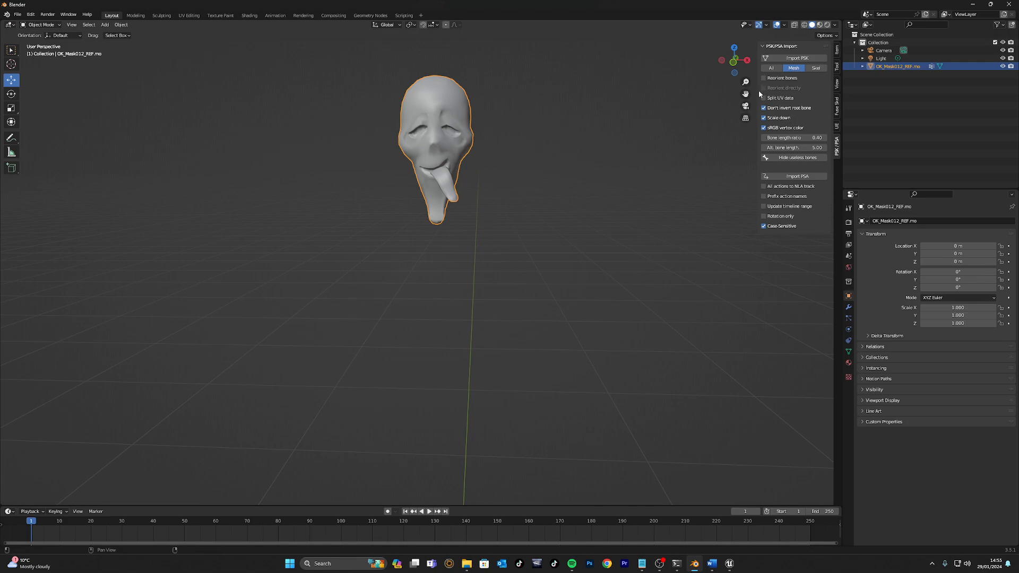
# Import the hooded body OK_Body010_REF.psk from the Bodies folder beneath the mask.
pyautogui.moveTo(480, 130); pyautogui.dragTo(691, 99, button='middle')
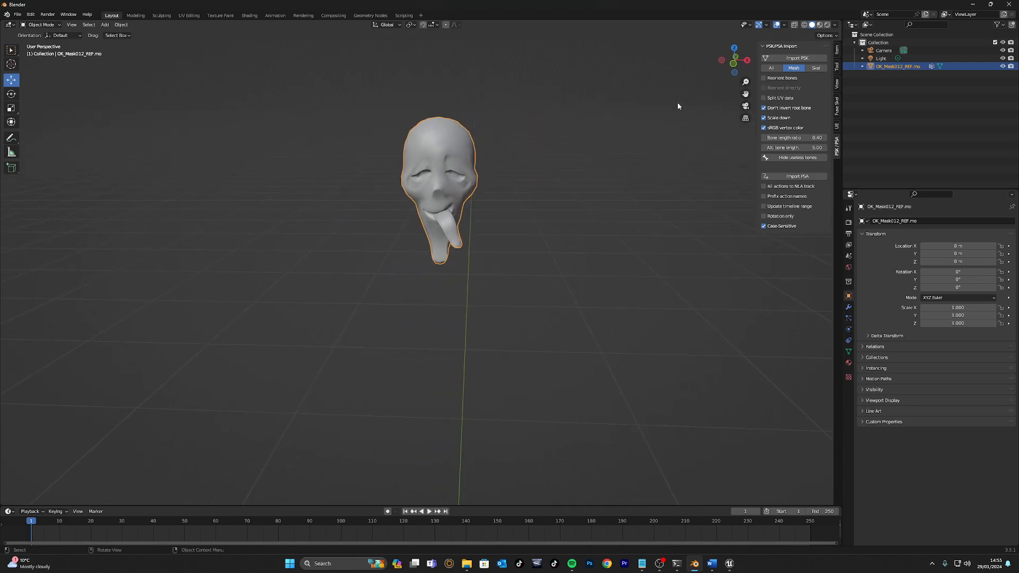
pyautogui.click(787, 60)
pyautogui.click(424, 184)
pyautogui.doubleClick(421, 206)
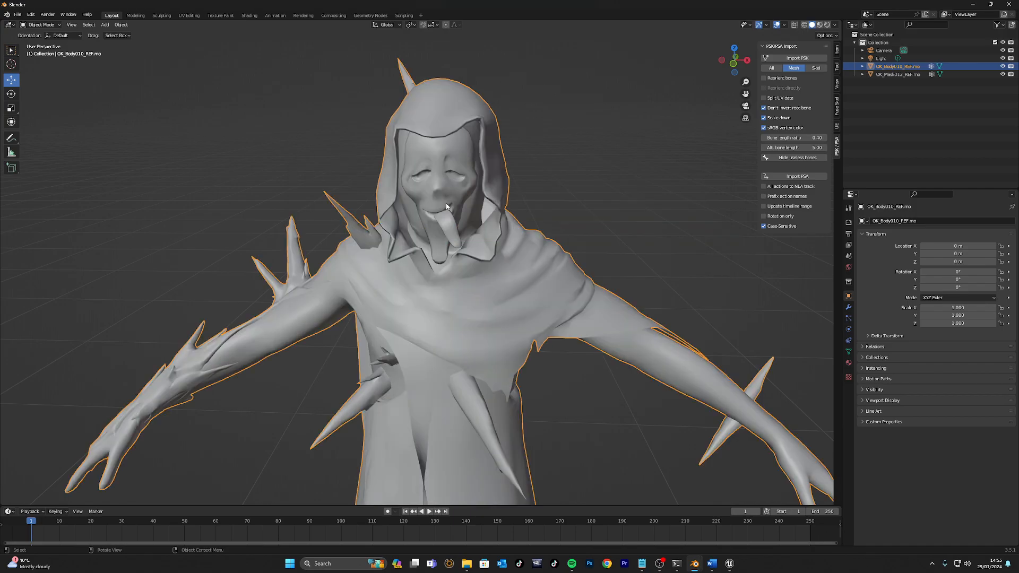
pyautogui.moveTo(447, 206)
pyautogui.mouseDown(button='middle')
pyautogui.moveTo(612, 209)
pyautogui.moveTo(383, 193)
pyautogui.mouseUp(button='middle')
pyautogui.scroll(-3, 390, 195)
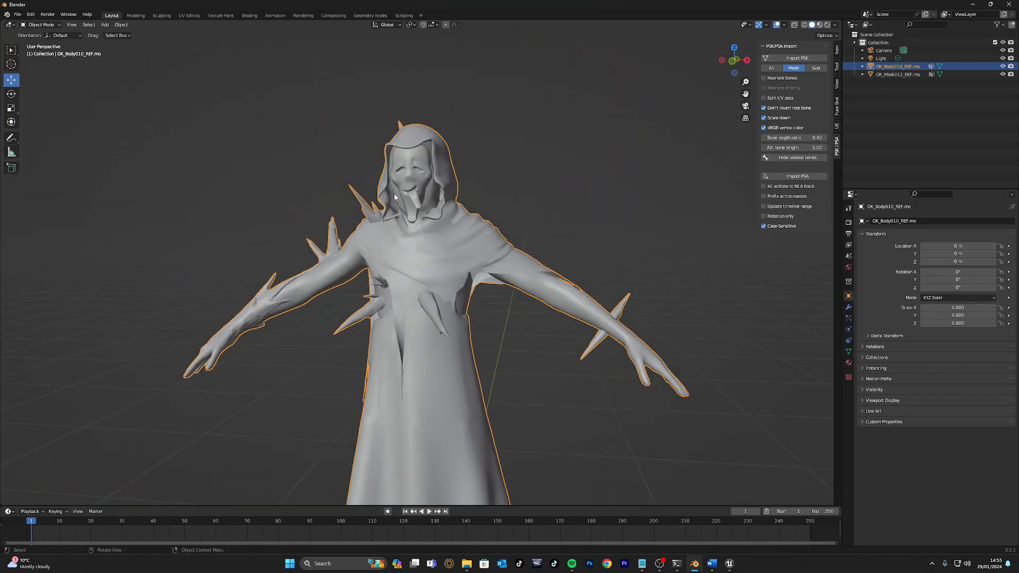
# Shade both the mask and body meshes smooth, then set the importer to skeletons only.
pyautogui.click(419, 189)
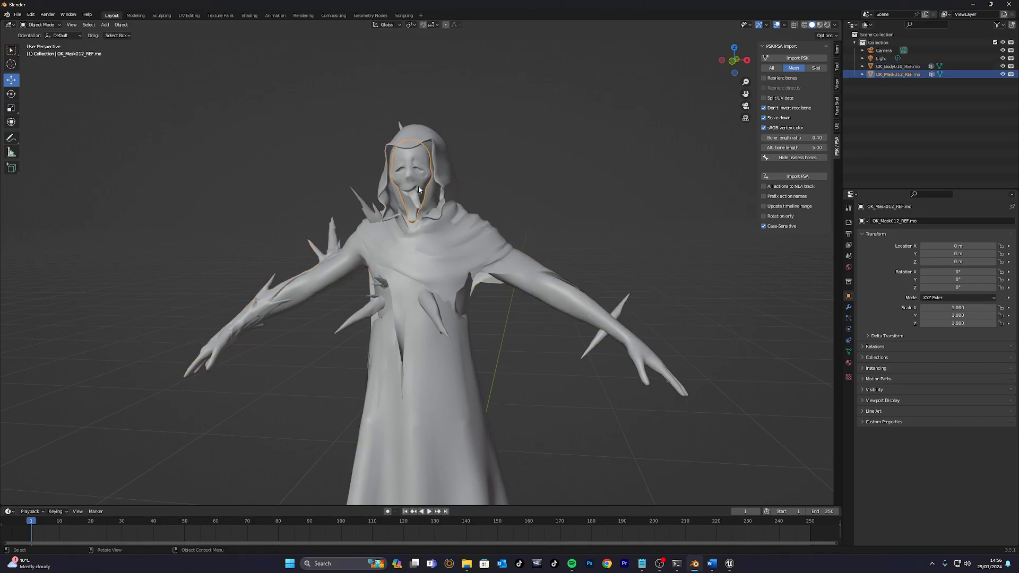
pyautogui.rightClick(418, 187)
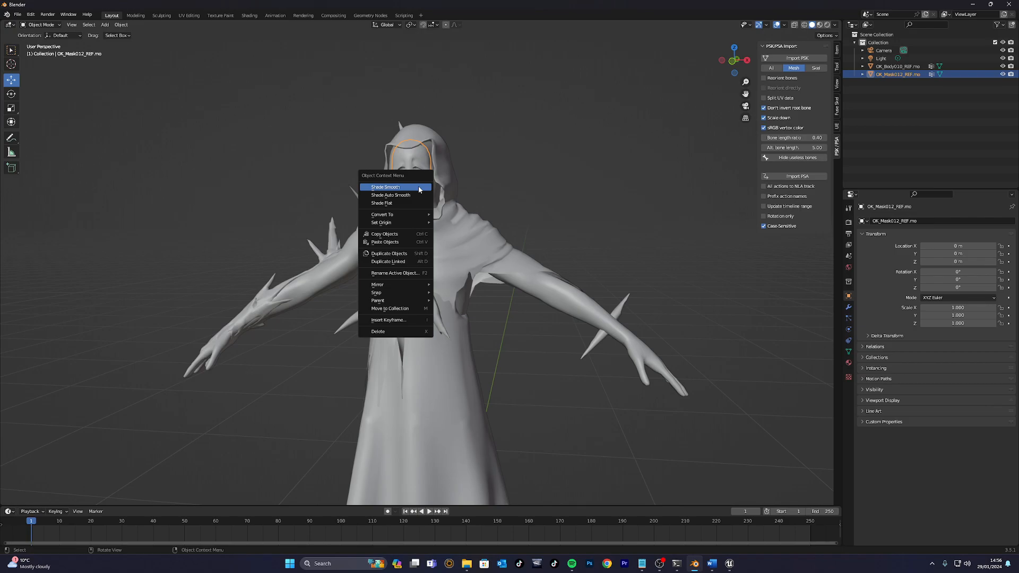
pyautogui.click(419, 188)
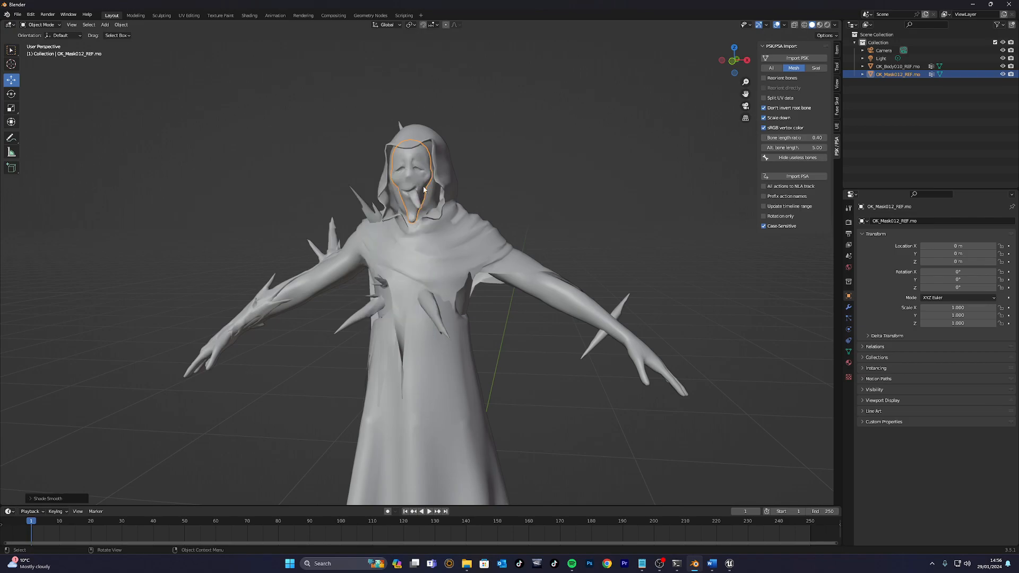
pyautogui.click(471, 235)
pyautogui.rightClick(472, 236)
pyautogui.click(468, 236)
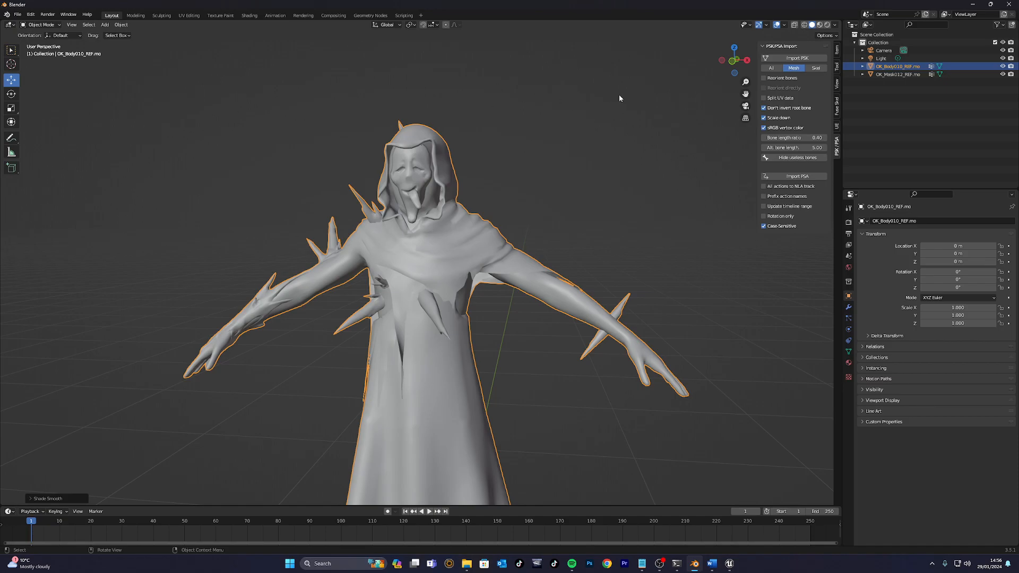
pyautogui.click(814, 69)
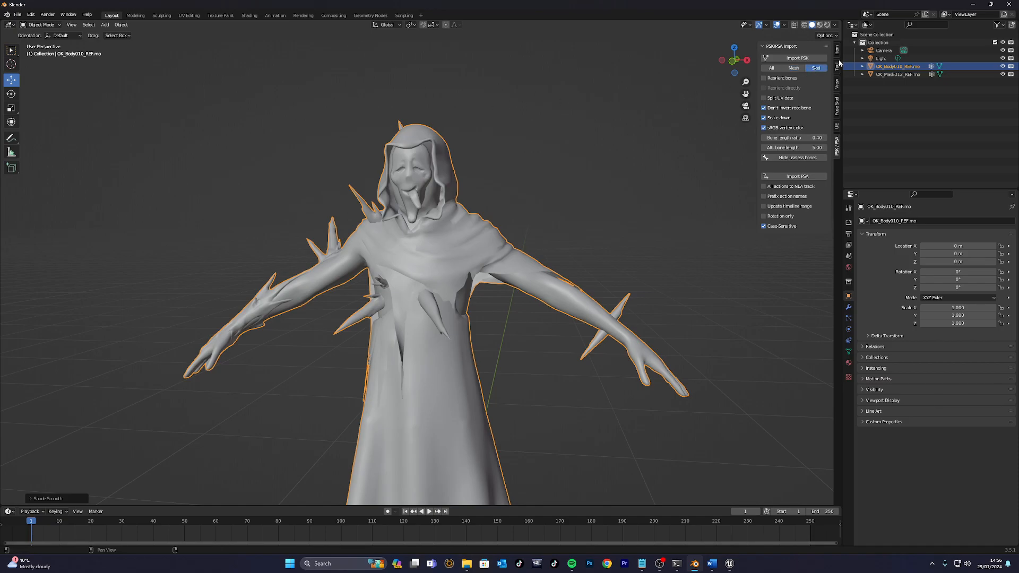
# Import OK_DSkeleton_REF.psk from the Models folder and make the skeleton the active object.
pyautogui.click(795, 59)
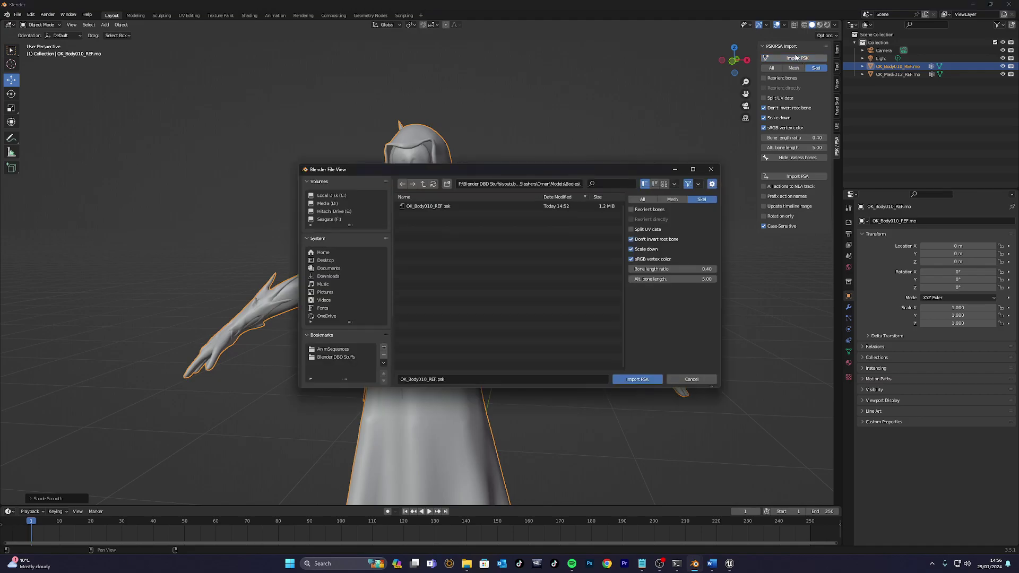
pyautogui.click(424, 184)
pyautogui.click(435, 223)
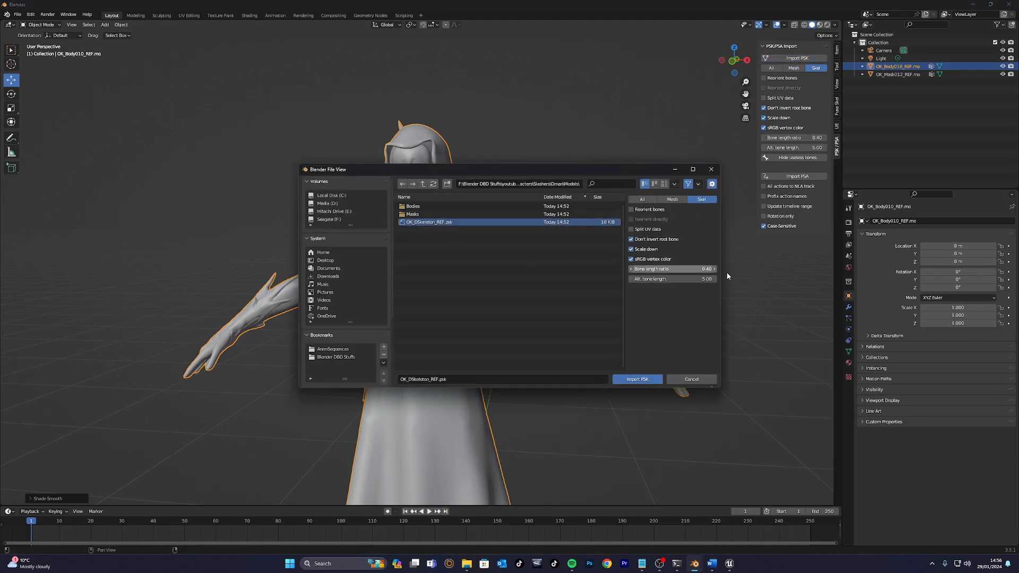
pyautogui.click(636, 380)
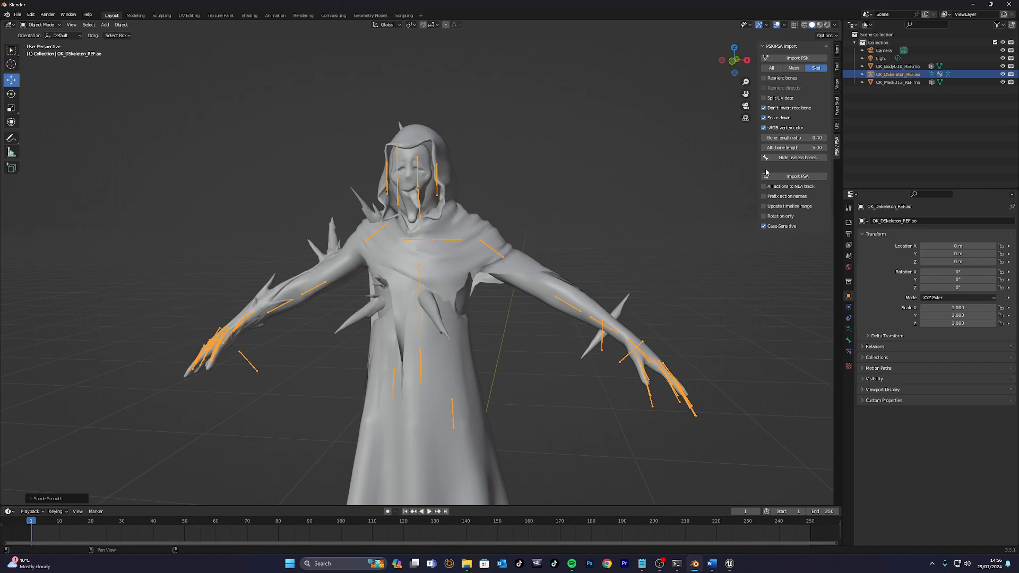
pyautogui.click(905, 67)
pyautogui.click(899, 74)
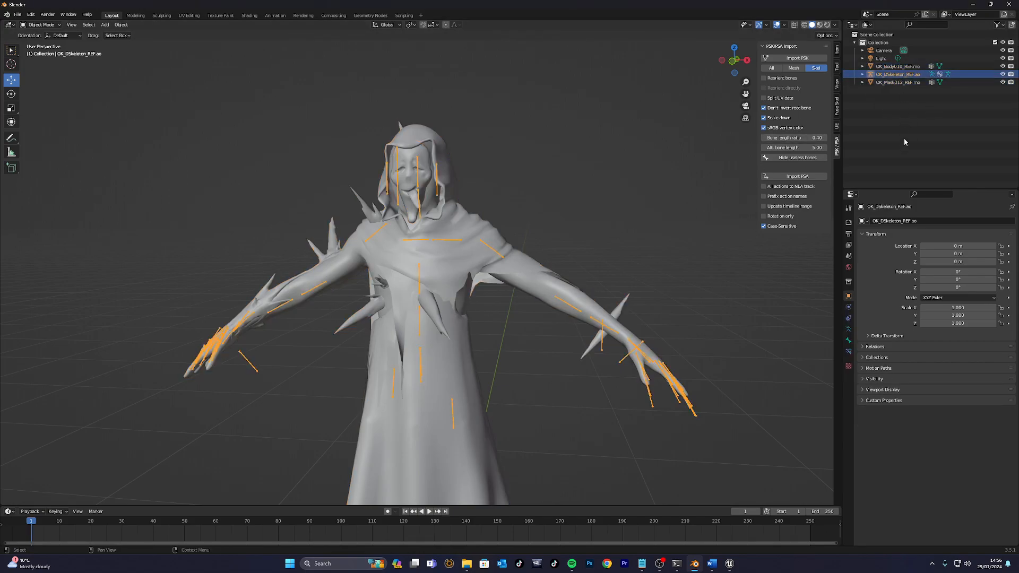
# Parent the mask and body to the skeleton With Empty Groups, selecting the armature last.
pyautogui.click(900, 123)
pyautogui.click(898, 83)
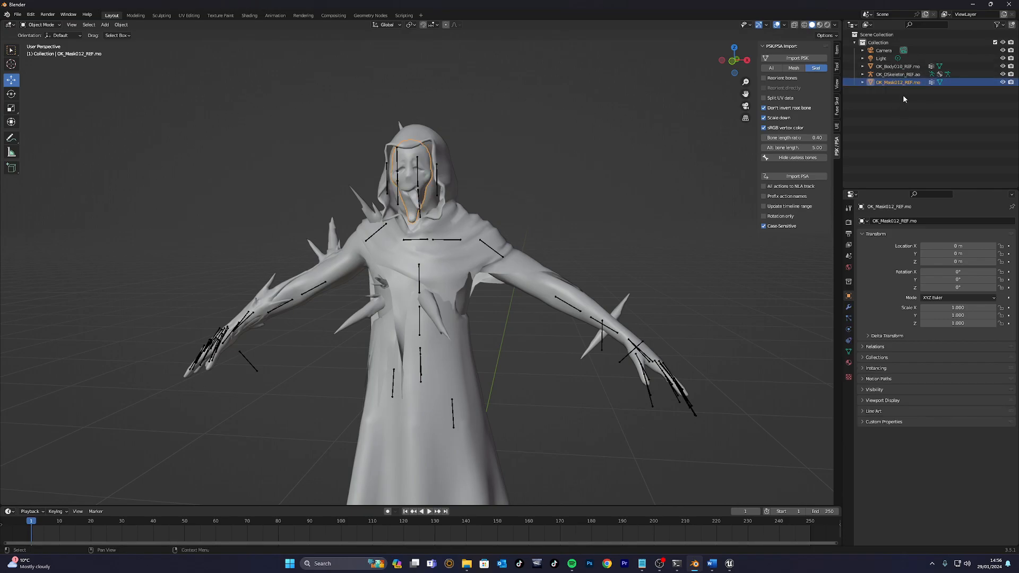
pyautogui.keyDown('ctrl'); pyautogui.click(898, 66); pyautogui.keyUp('ctrl')
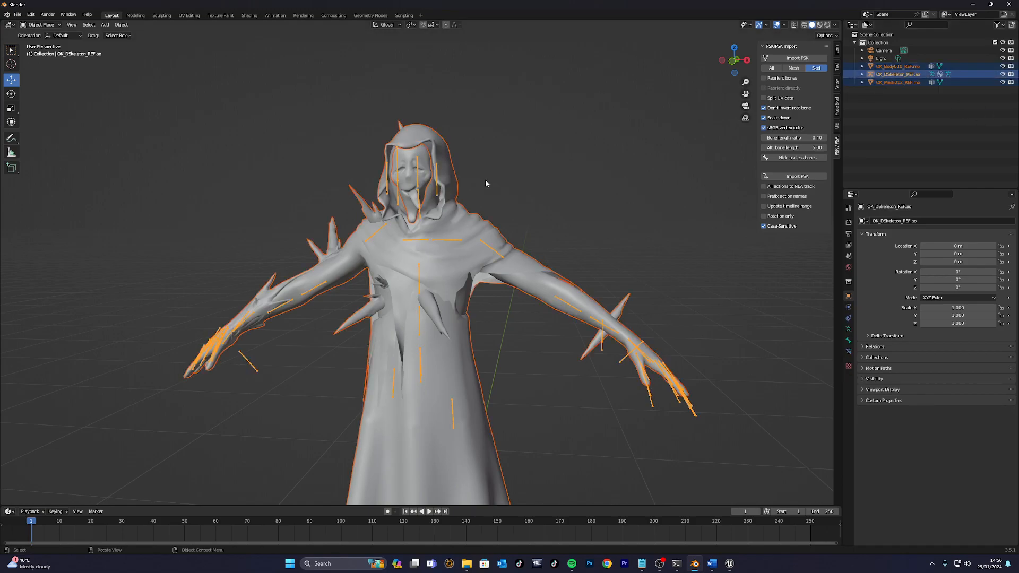
pyautogui.rightClick(443, 242)
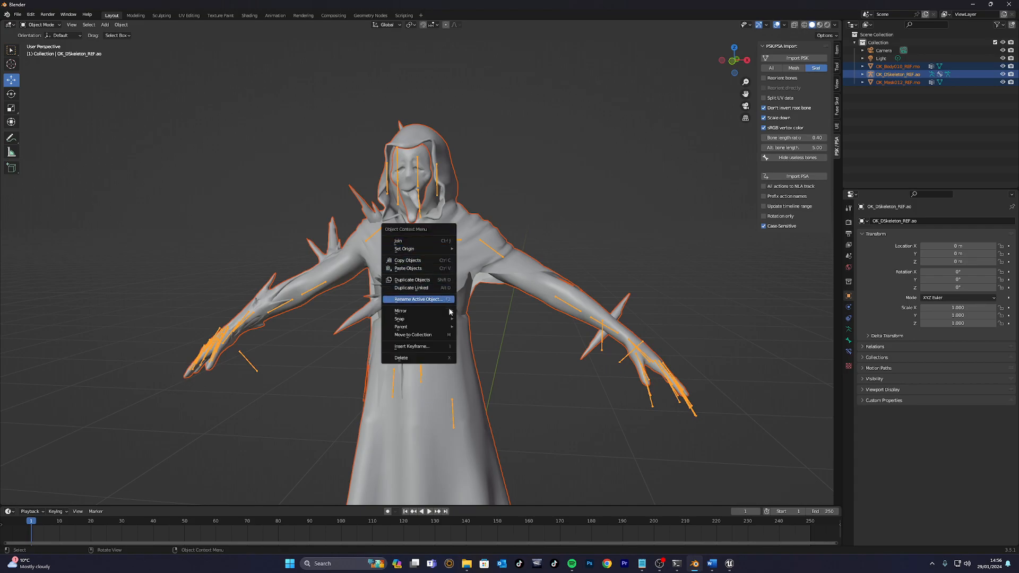
pyautogui.moveTo(418, 327)
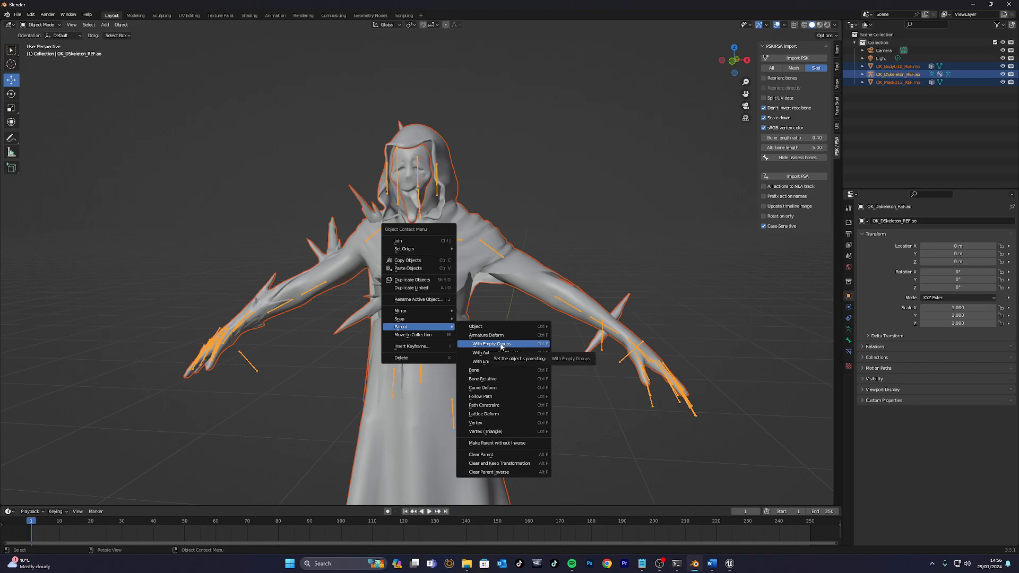
pyautogui.click(500, 345)
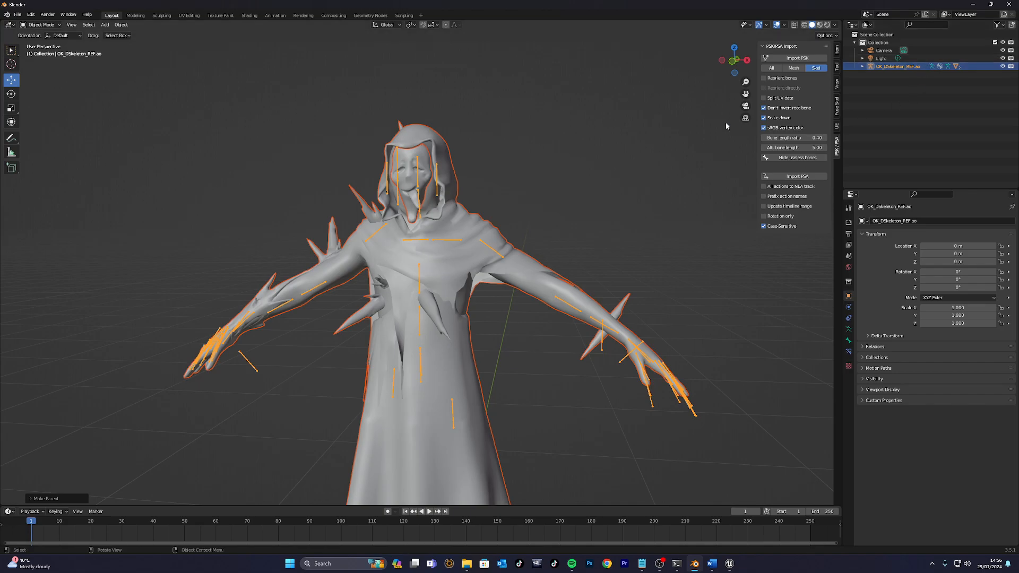
pyautogui.click(498, 253)
# In Pose Mode, rotate the right shoulder roll and shoulder bones to raise the arm horizontal.
pyautogui.click(444, 245)
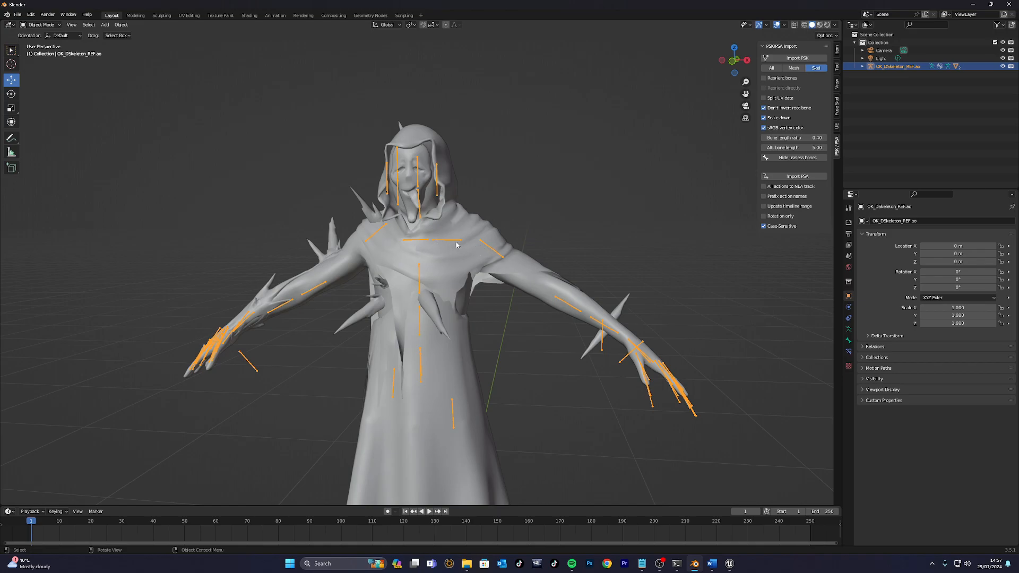
pyautogui.moveTo(468, 251); pyautogui.dragTo(479, 255, button='middle')
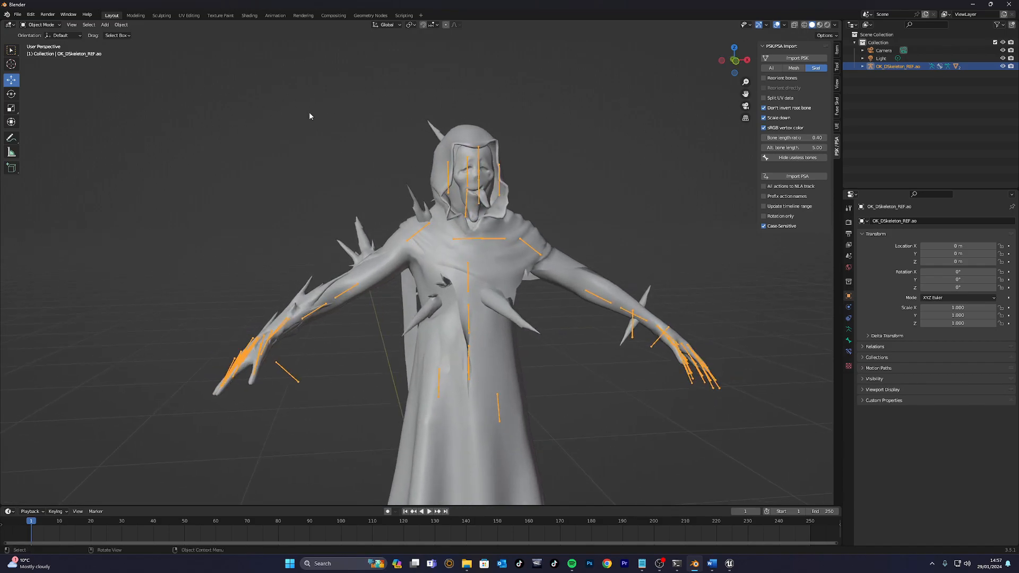
pyautogui.click(36, 25)
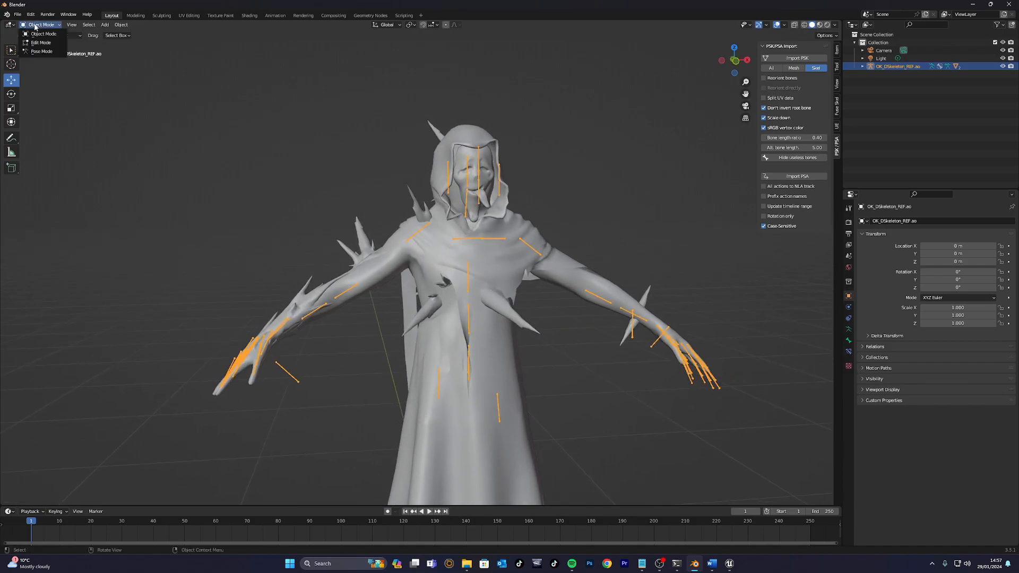
pyautogui.click(40, 52)
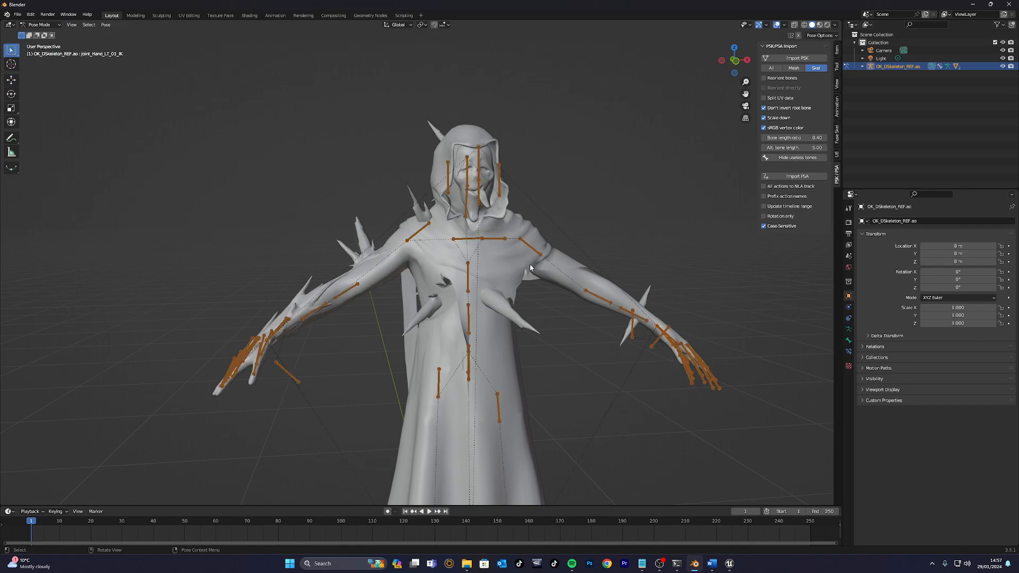
pyautogui.moveTo(424, 255)
pyautogui.mouseDown(button='middle')
pyautogui.moveTo(474, 262)
pyautogui.moveTo(415, 247)
pyautogui.mouseUp(button='middle')
pyautogui.scroll(2, 413, 245)
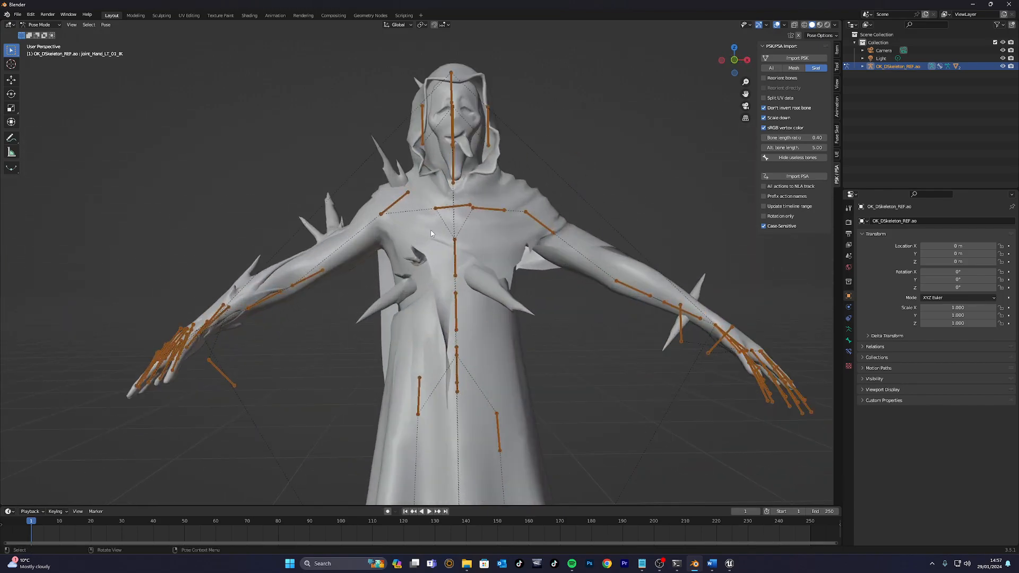
pyautogui.click(388, 213)
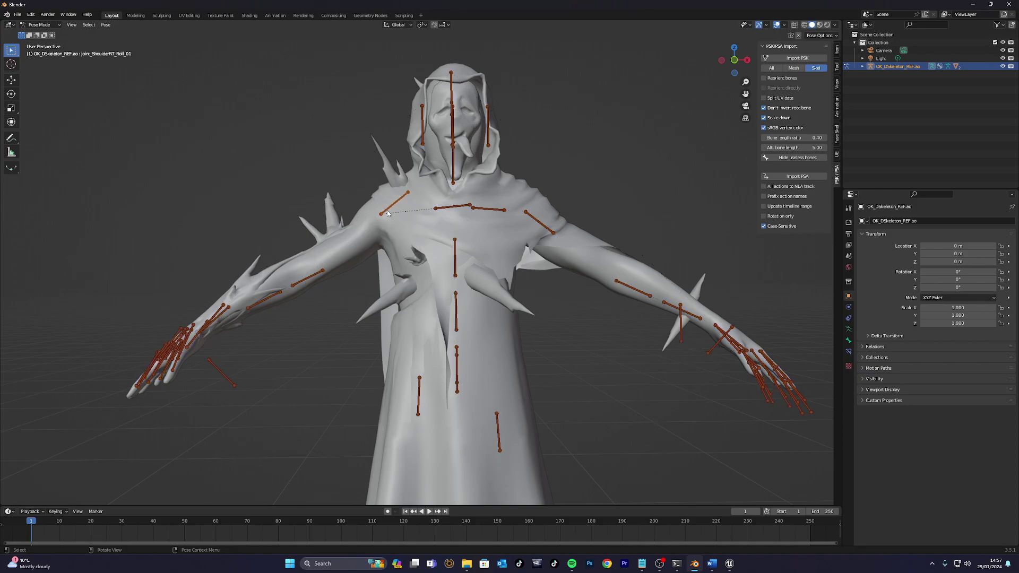
pyautogui.click(12, 69)
pyautogui.click(12, 93)
pyautogui.moveTo(381, 226); pyautogui.dragTo(394, 204)
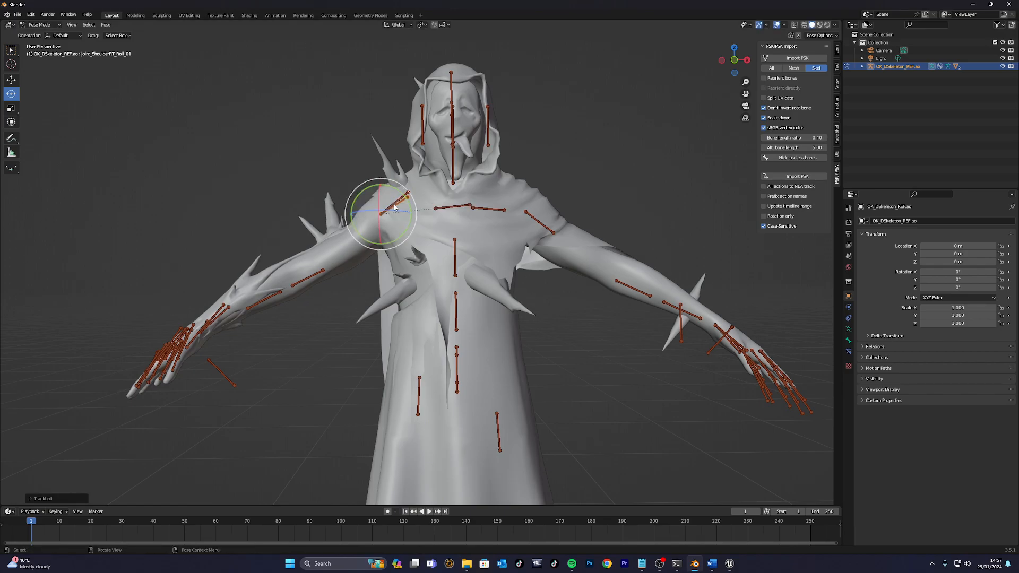
pyautogui.click(390, 208)
pyautogui.moveTo(380, 224)
pyautogui.mouseDown()
pyautogui.moveTo(373, 229)
pyautogui.moveTo(415, 220)
pyautogui.moveTo(374, 191)
pyautogui.mouseUp()
# Try bending the right elbow and forearm roll bones with trackball and Y-axis rotations, then undo them.
pyautogui.click(233, 229)
pyautogui.moveTo(232, 215)
pyautogui.mouseDown()
pyautogui.moveTo(251, 204)
pyautogui.moveTo(222, 144)
pyautogui.moveTo(175, 269)
pyautogui.mouseUp()
pyautogui.rightClick(176, 268)
pyautogui.click(265, 229)
pyautogui.moveTo(266, 228); pyautogui.dragTo(329, 281)
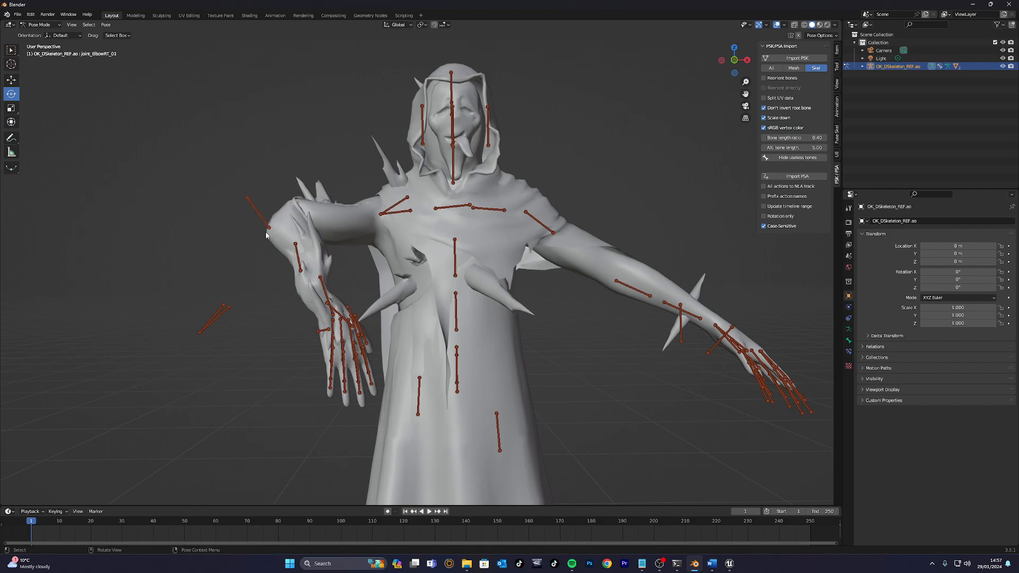
pyautogui.click(297, 257)
pyautogui.press('r')
pyautogui.press('r')
pyautogui.click(293, 259)
pyautogui.press('r')
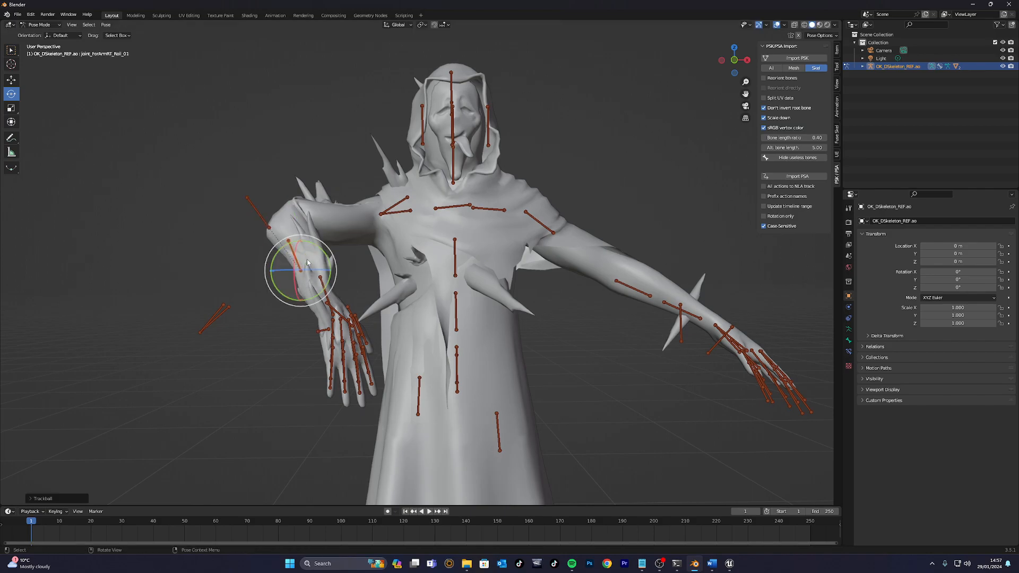
pyautogui.press('y')
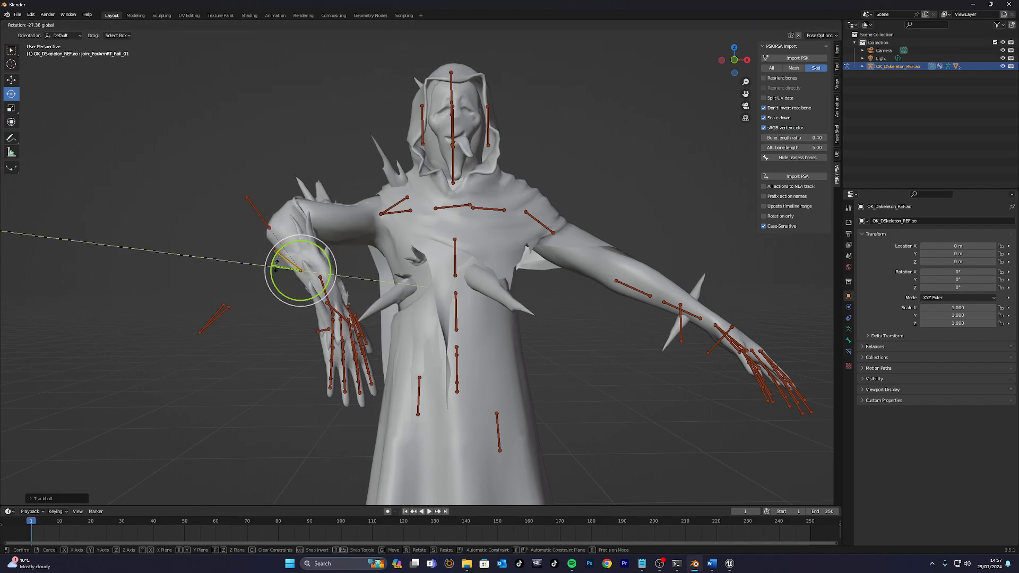
pyautogui.click(278, 268)
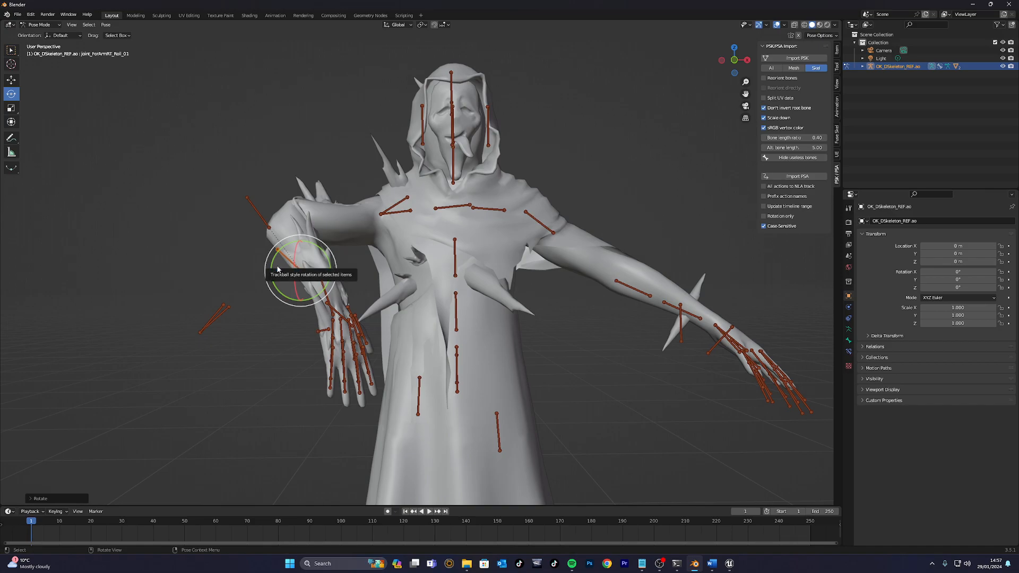
pyautogui.hotkey('ctrl', 'z')
pyautogui.hotkey('ctrl', 'z')
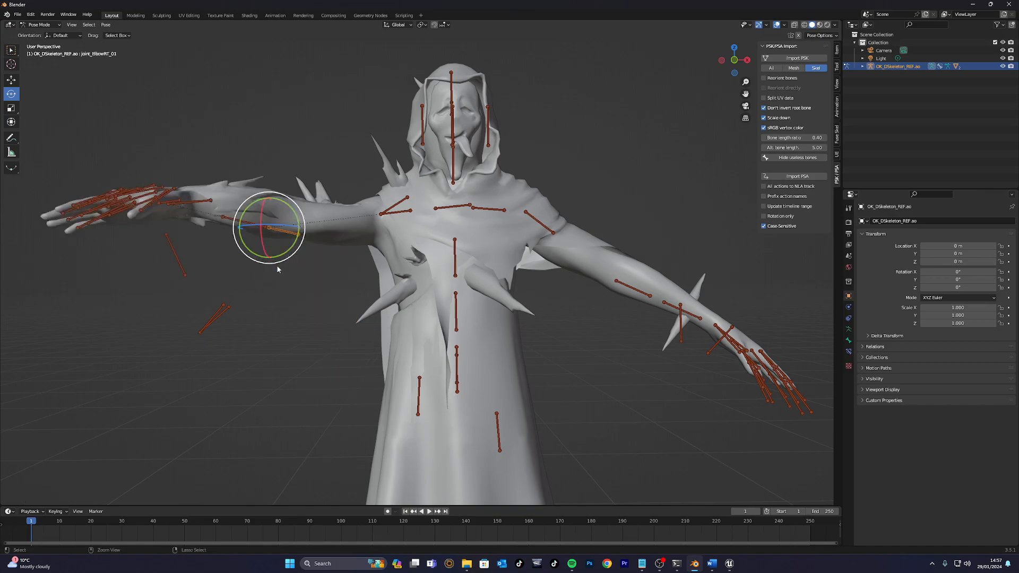
pyautogui.hotkey('ctrl', 'z')
pyautogui.hotkey('ctrl', 'z')
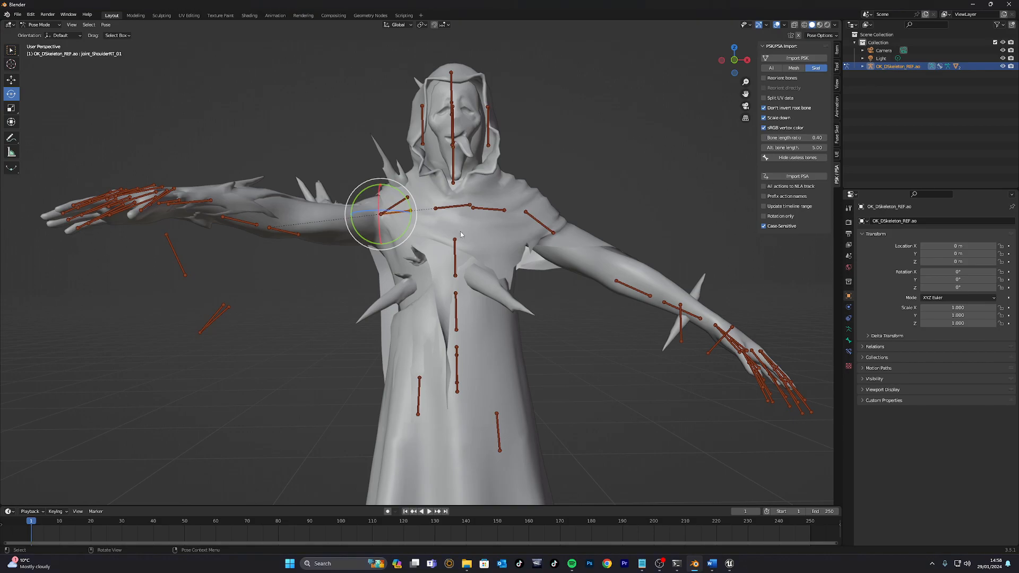
# Tilt the head and bend the upper torso with trackball rotations of the Neck and Torso bones.
pyautogui.moveTo(347, 238); pyautogui.dragTo(372, 256, button='middle')
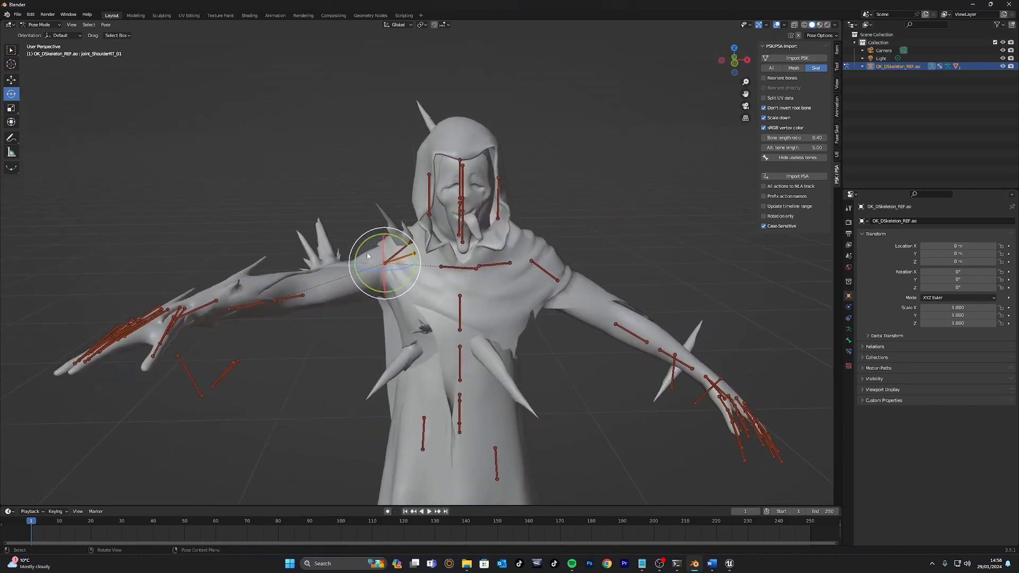
pyautogui.moveTo(445, 243); pyautogui.dragTo(543, 244, button='middle')
pyautogui.click(556, 250)
pyautogui.press('r')
pyautogui.press('r')
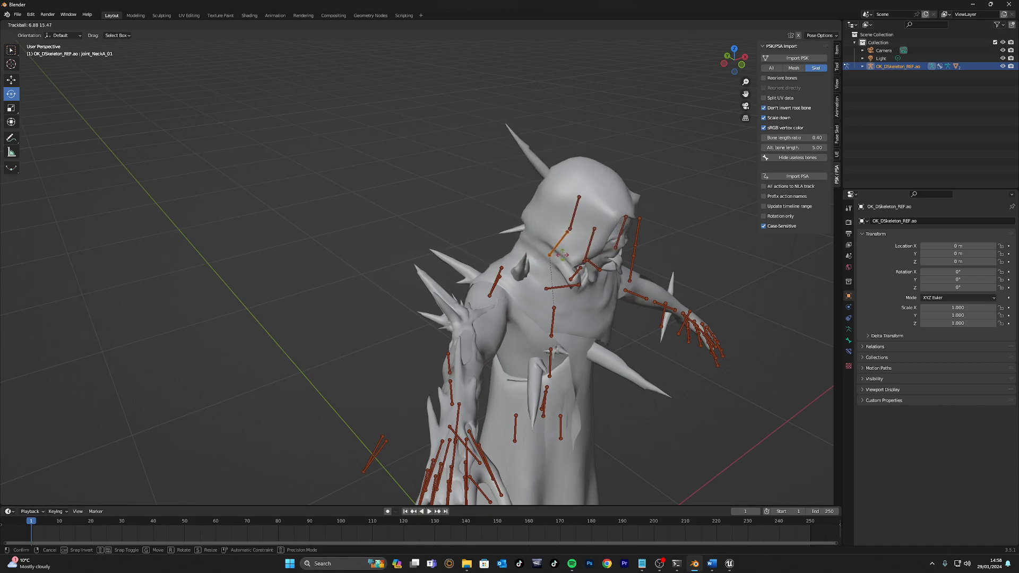
pyautogui.click(563, 255)
pyautogui.scroll(-2, 549, 271)
pyautogui.click(509, 342)
pyautogui.press('r')
pyautogui.press('r')
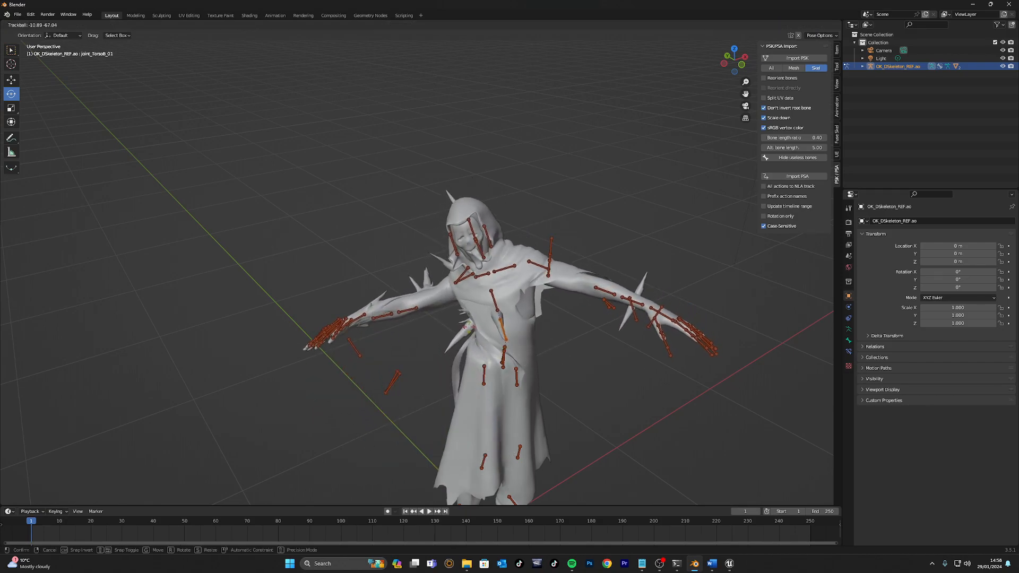
pyautogui.click(501, 337)
# Swing the upper arm, a finger and the right shoulder bones into new rotations.
pyautogui.click(585, 294)
pyautogui.moveTo(585, 295); pyautogui.dragTo(687, 310)
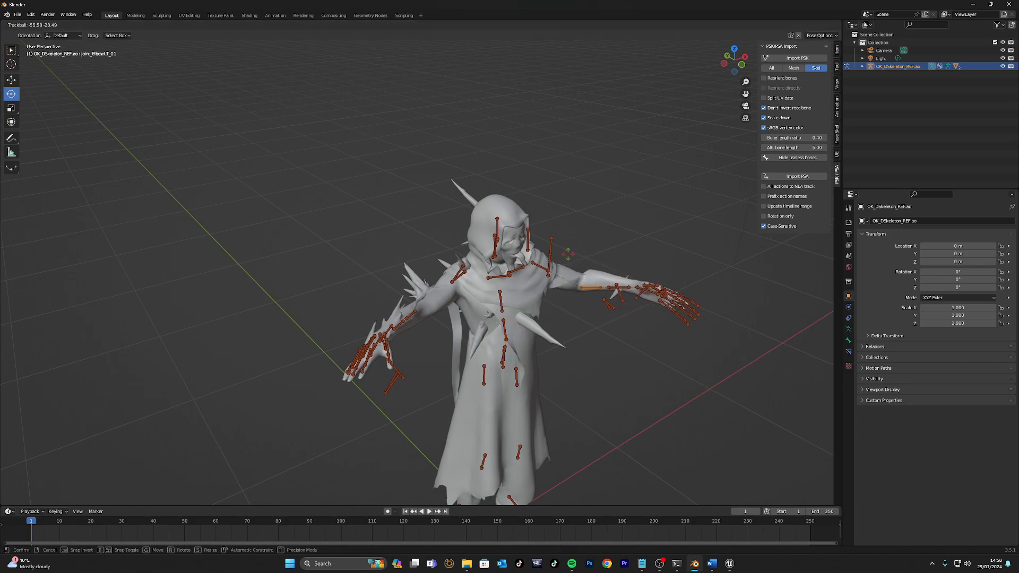
pyautogui.click(686, 311)
pyautogui.press('r')
pyautogui.press('r')
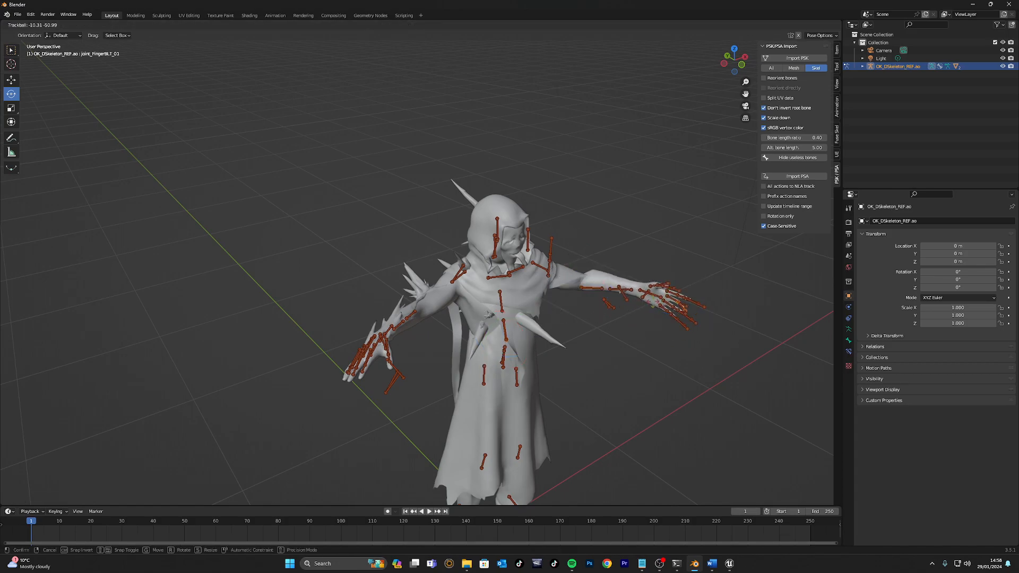
pyautogui.click(691, 307)
pyautogui.scroll(3, 692, 311)
pyautogui.scroll(4, 691, 307)
pyautogui.scroll(-2, 692, 306)
pyautogui.click(580, 296)
pyautogui.press('r')
pyautogui.press('r')
pyautogui.click(490, 296)
pyautogui.scroll(-5, 639, 300)
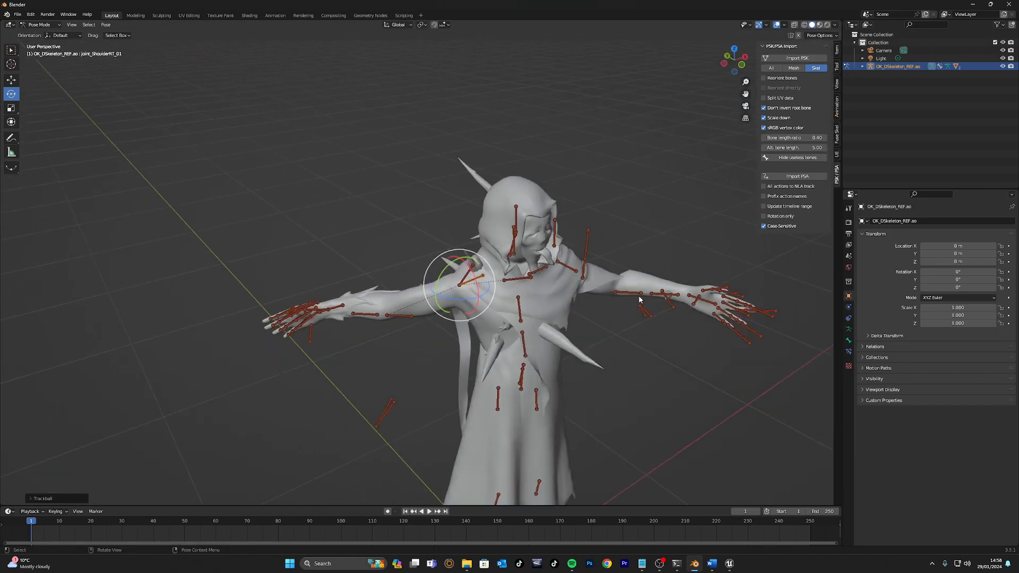
# Rotate the right clavicle to lift the shoulder and arm into the final pose.
pyautogui.click(502, 274)
pyautogui.moveTo(503, 275); pyautogui.dragTo(494, 303)
pyautogui.press('r')
pyautogui.press('r')
pyautogui.click(467, 302)
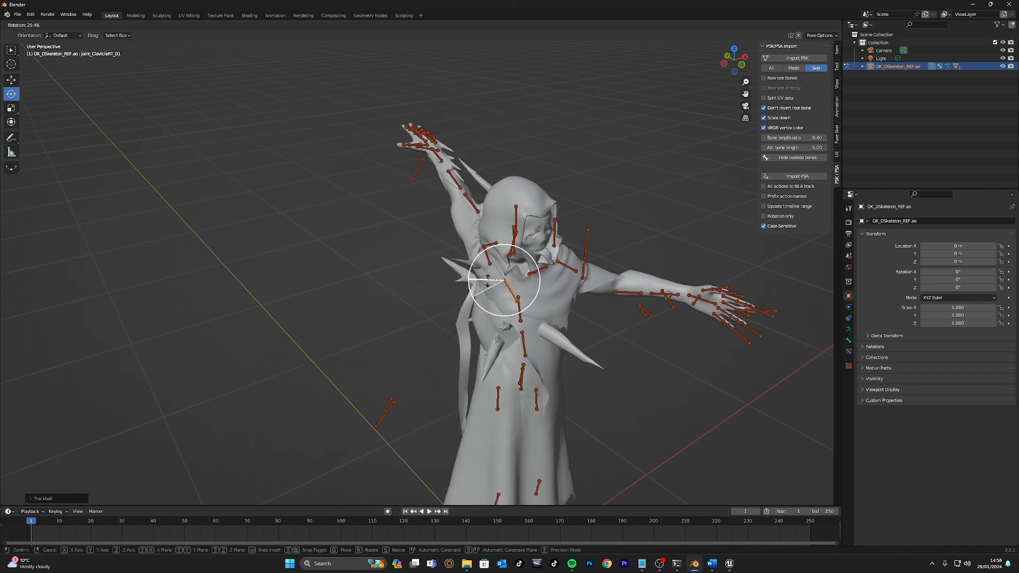
pyautogui.moveTo(493, 303); pyautogui.dragTo(477, 311, button='middle')
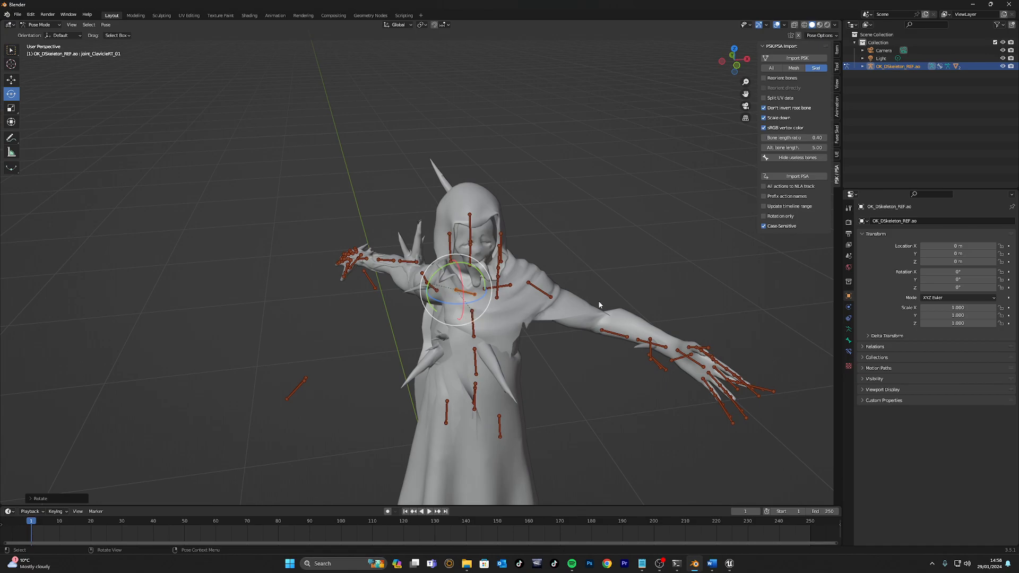
# Switch the viewport to flat bright shading and show the UE shader-map loading tab.
pyautogui.click(819, 25)
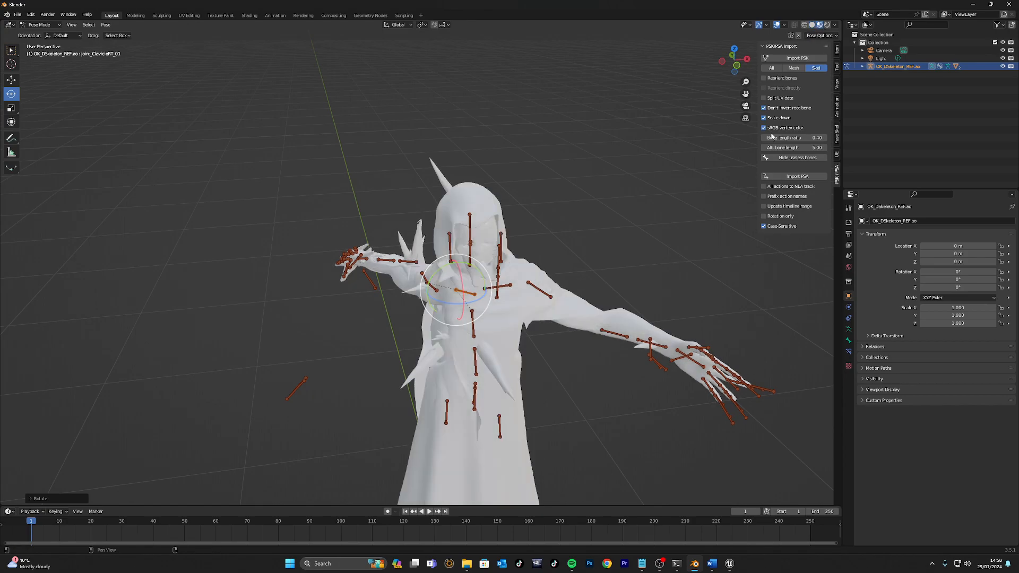
pyautogui.scroll(-3, 620, 211)
pyautogui.moveTo(619, 209); pyautogui.dragTo(615, 204, button='middle')
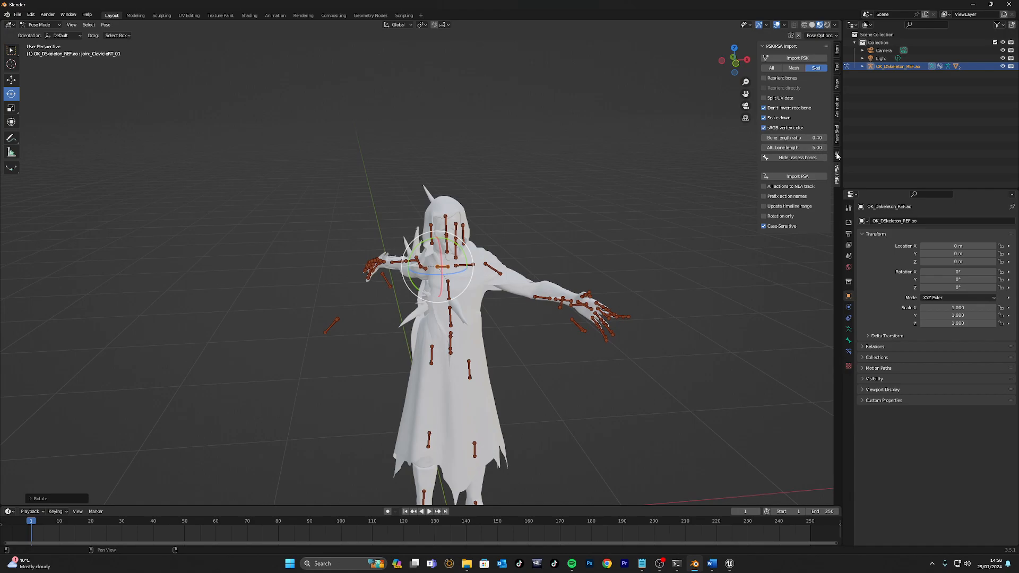
pyautogui.click(837, 162)
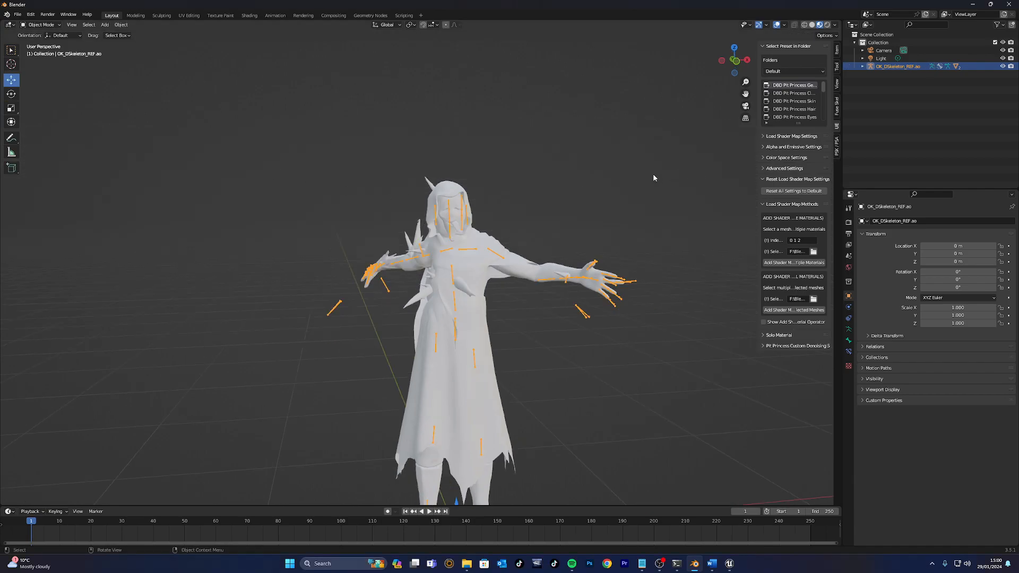
# Hide the skeleton in the Outliner and select the mask mesh in the viewport.
pyautogui.click(452, 193)
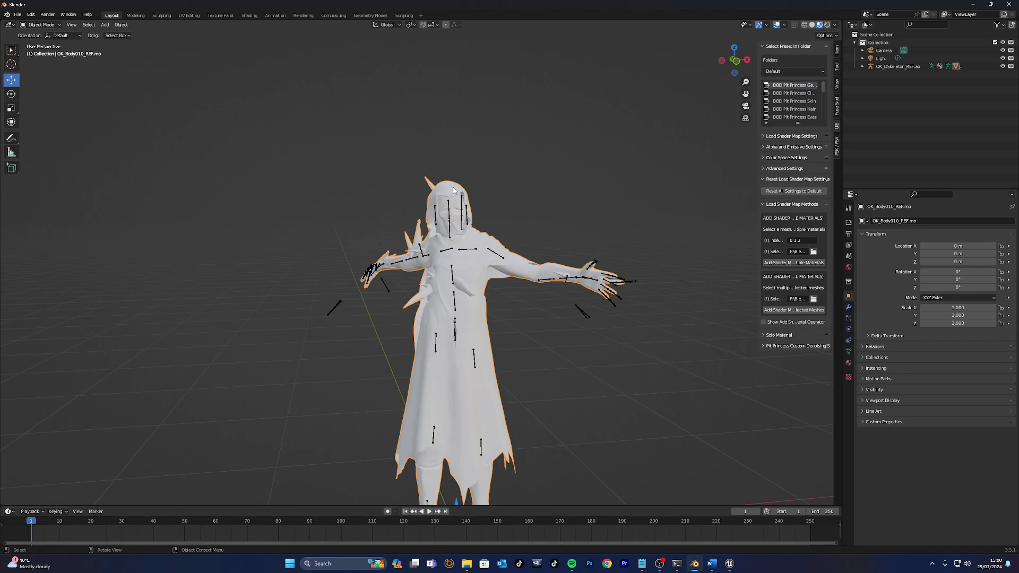
pyautogui.scroll(2, 400, 283)
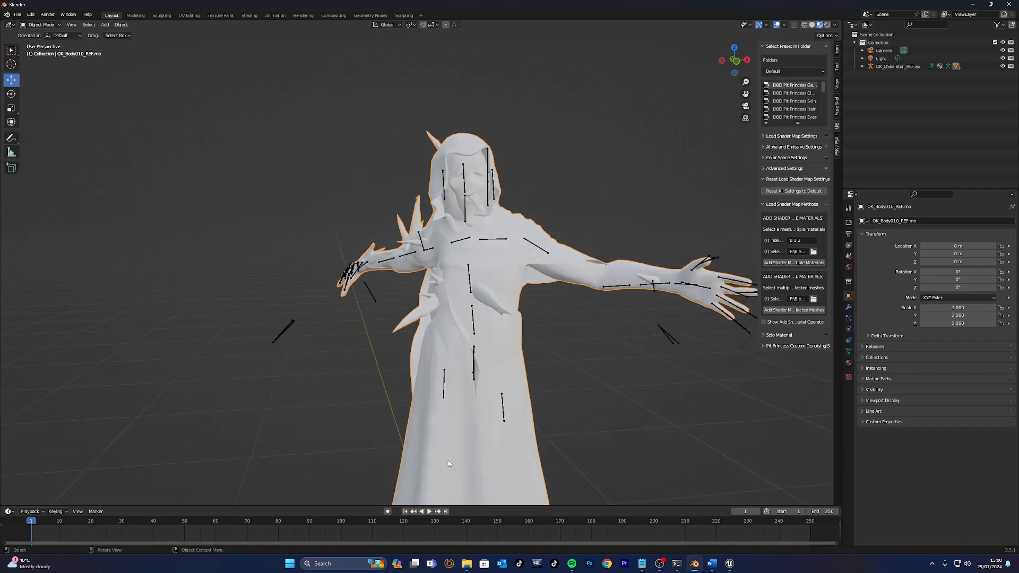
pyautogui.click(1002, 66)
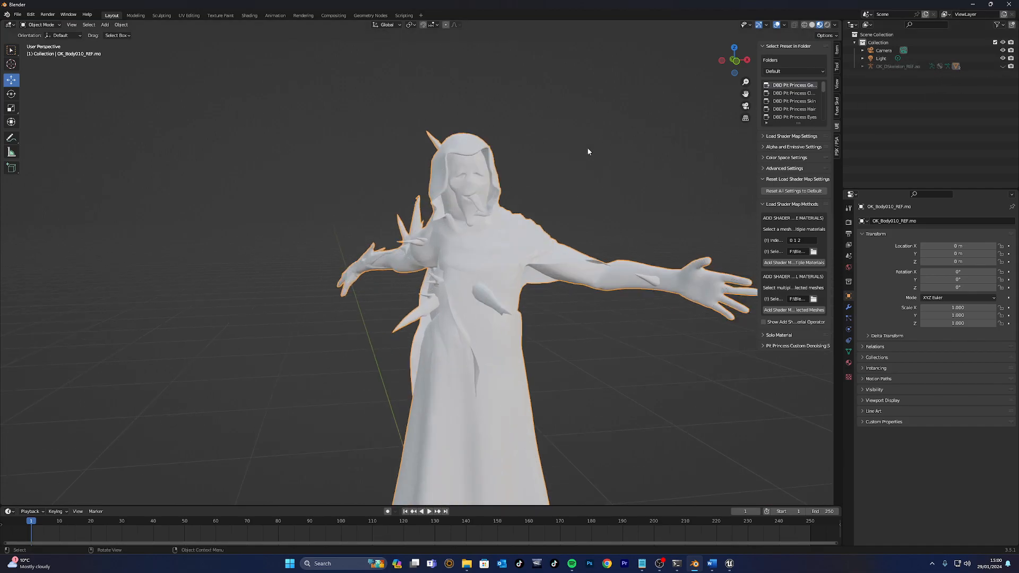
pyautogui.click(459, 195)
pyautogui.click(474, 274)
pyautogui.click(467, 202)
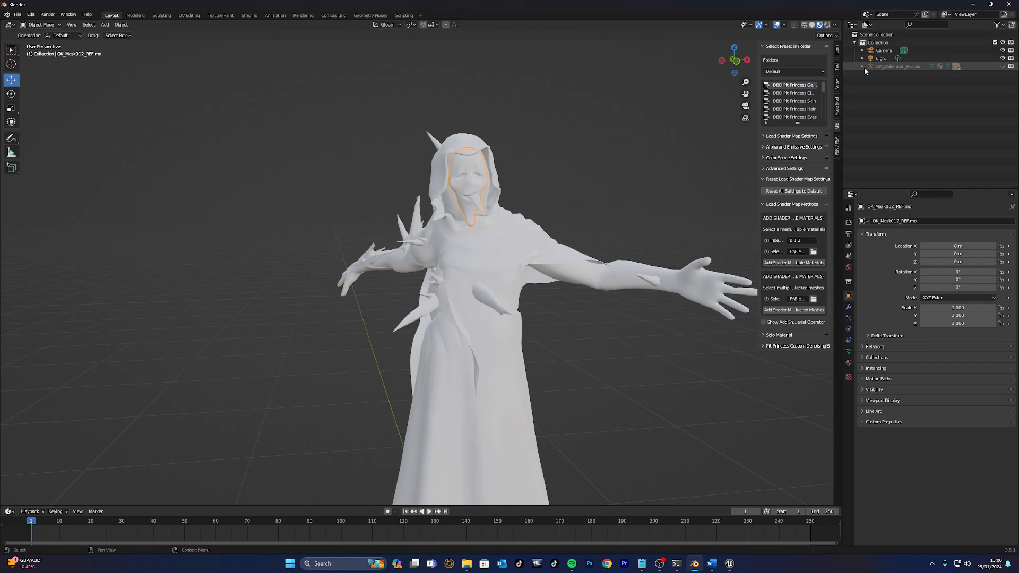
# Add the body mesh to the selection via the Outliner and start browsing for the texture folder.
pyautogui.click(864, 67)
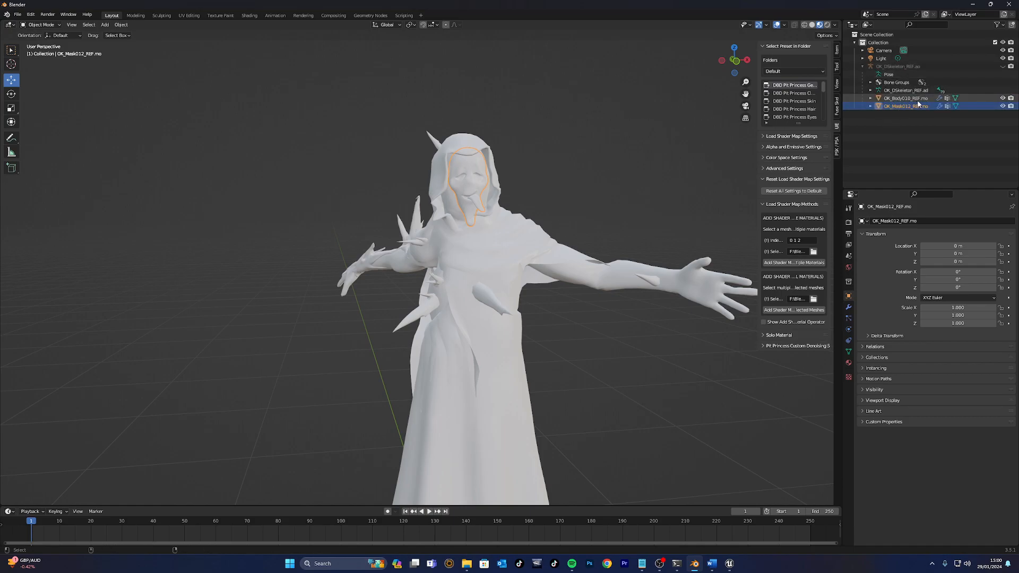
pyautogui.keyDown('ctrl'); pyautogui.click(907, 99); pyautogui.keyUp('ctrl')
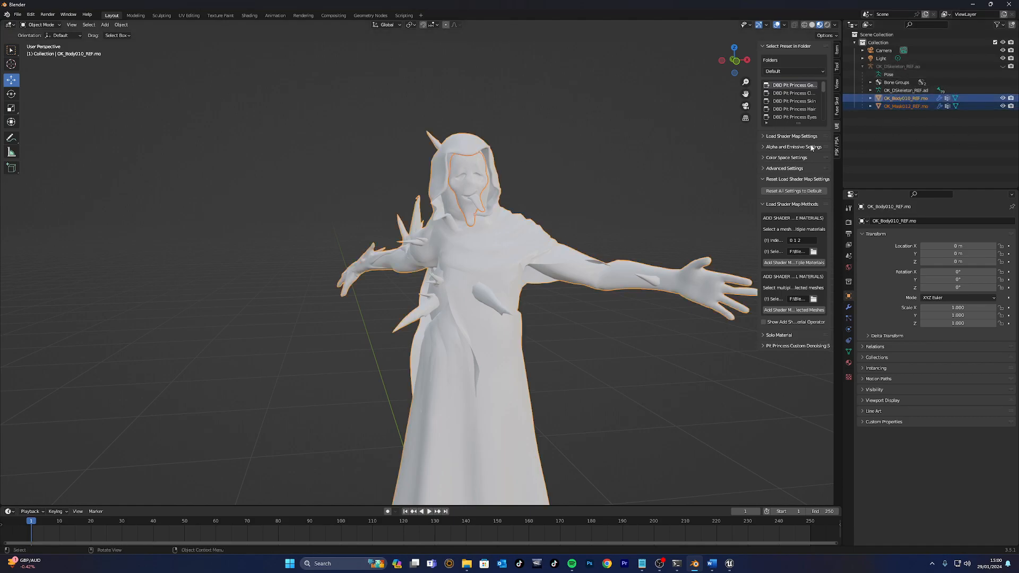
pyautogui.click(813, 252)
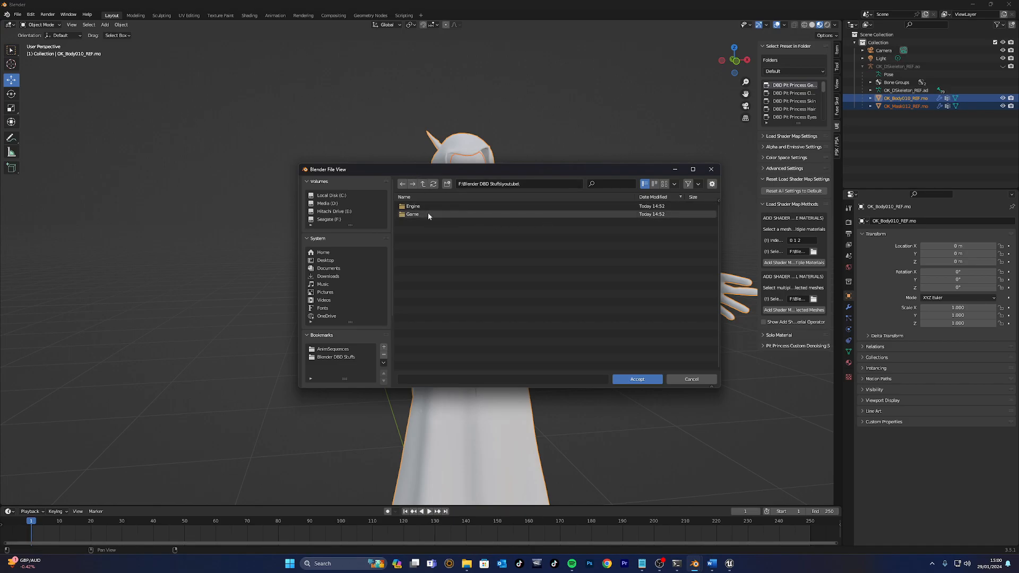
# Accept F:\Blender DBD Stuffs\youtube\ as the shader map source folder.
pyautogui.click(636, 380)
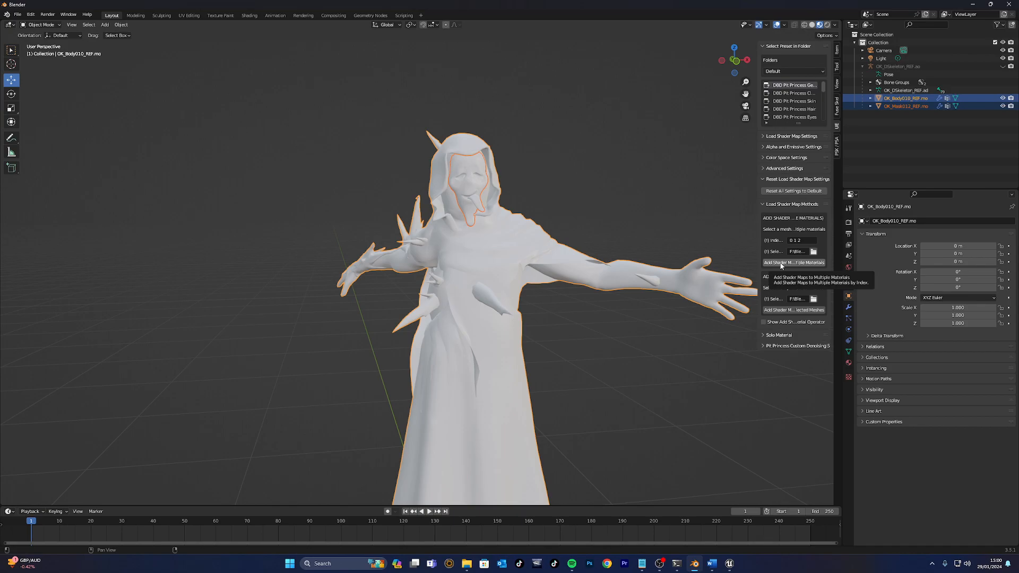
pyautogui.click(780, 265)
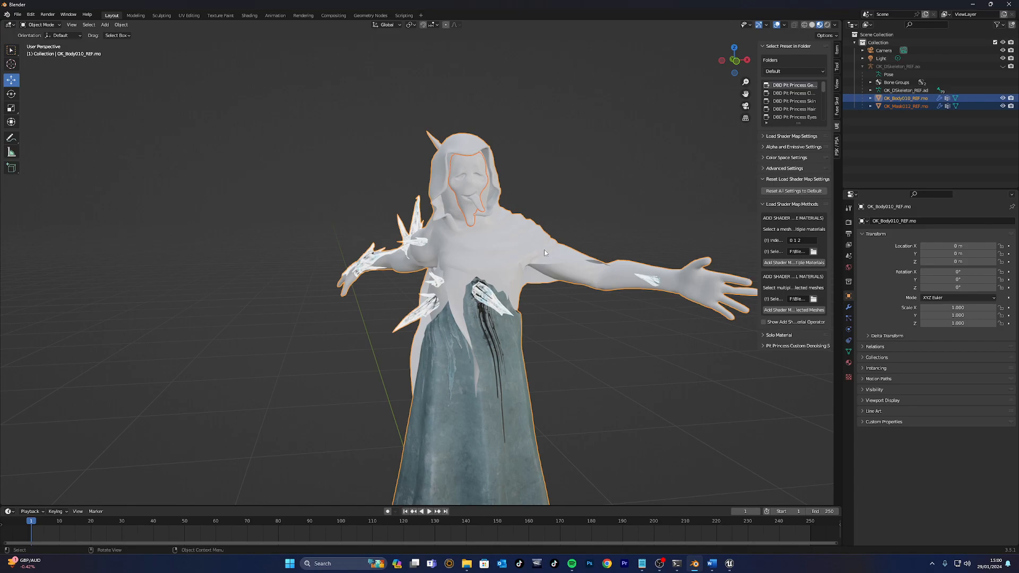
pyautogui.scroll(5, 601, 257)
pyautogui.scroll(-5, 601, 257)
pyautogui.click(799, 310)
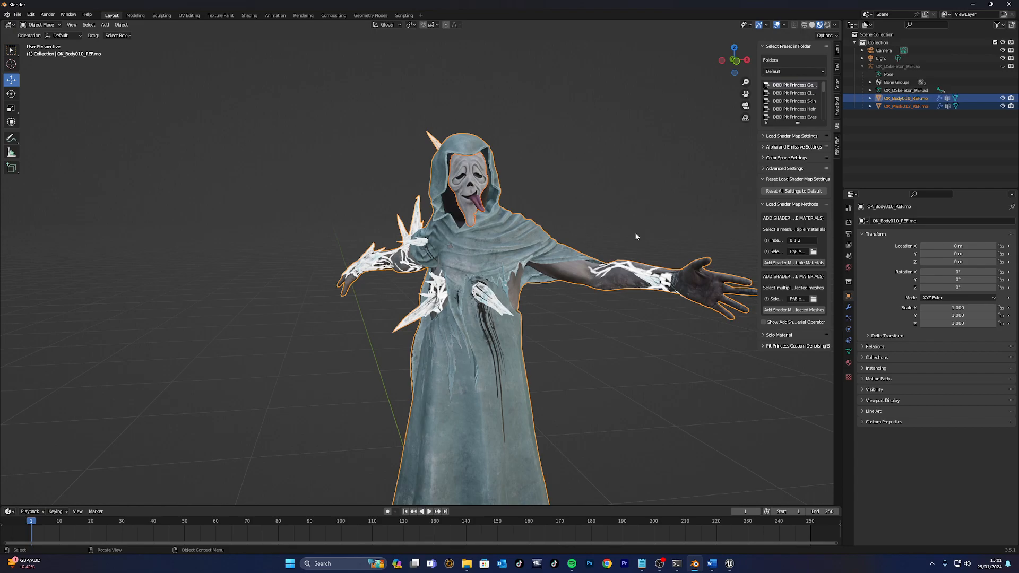
pyautogui.moveTo(592, 224)
pyautogui.mouseDown(button='middle')
pyautogui.moveTo(732, 252)
pyautogui.moveTo(759, 211)
pyautogui.moveTo(669, 232)
pyautogui.moveTo(583, 224)
pyautogui.mouseUp(button='middle')
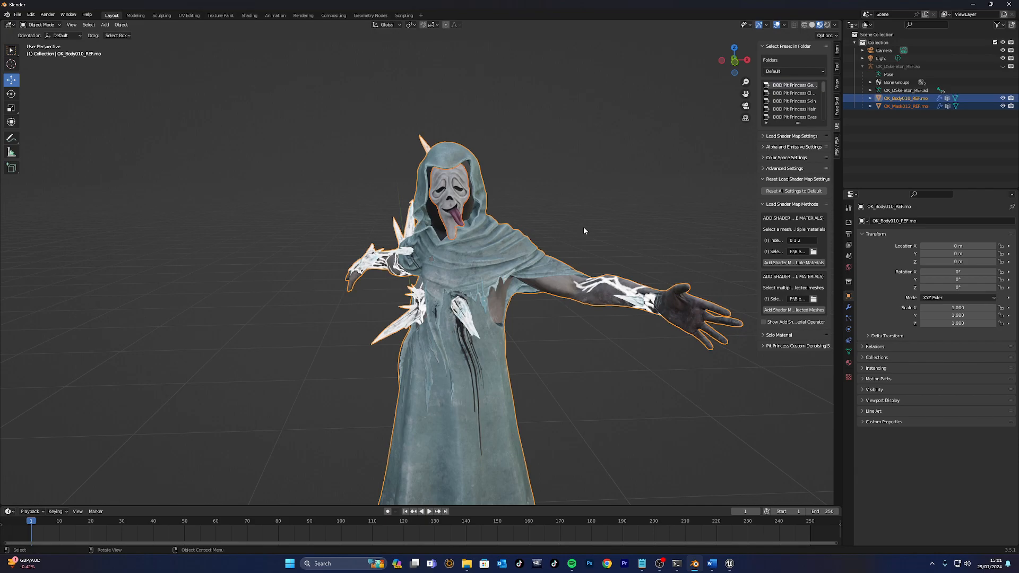
# Unhide the armature, select it and enter Pose Mode.
pyautogui.click(1003, 66)
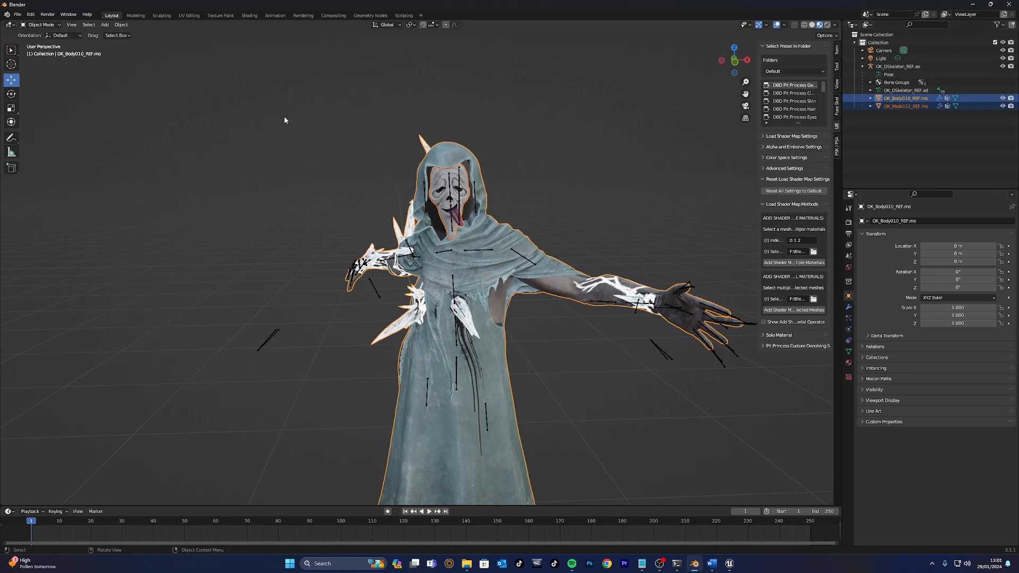
pyautogui.click(446, 199)
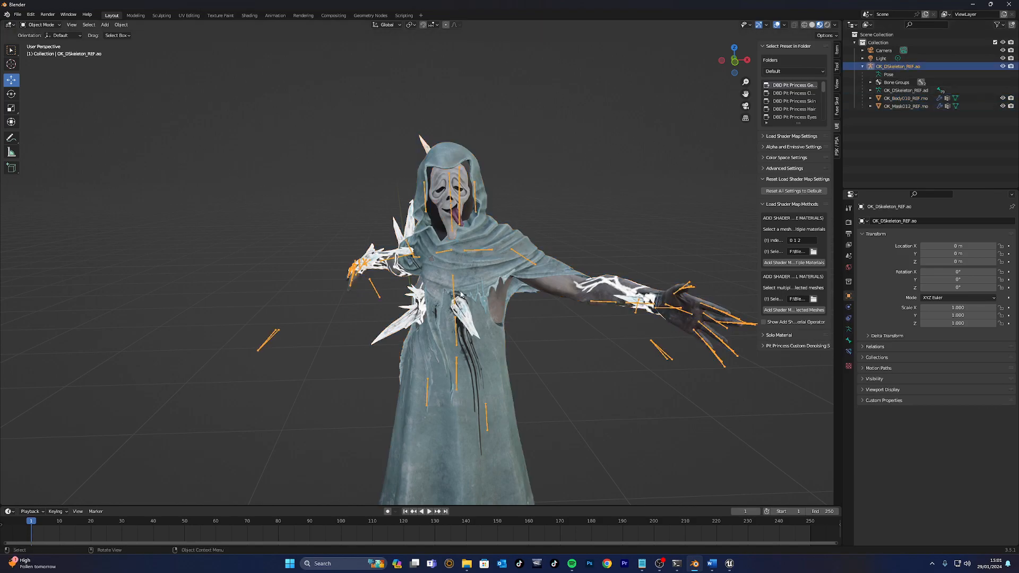
pyautogui.click(40, 25)
pyautogui.click(36, 52)
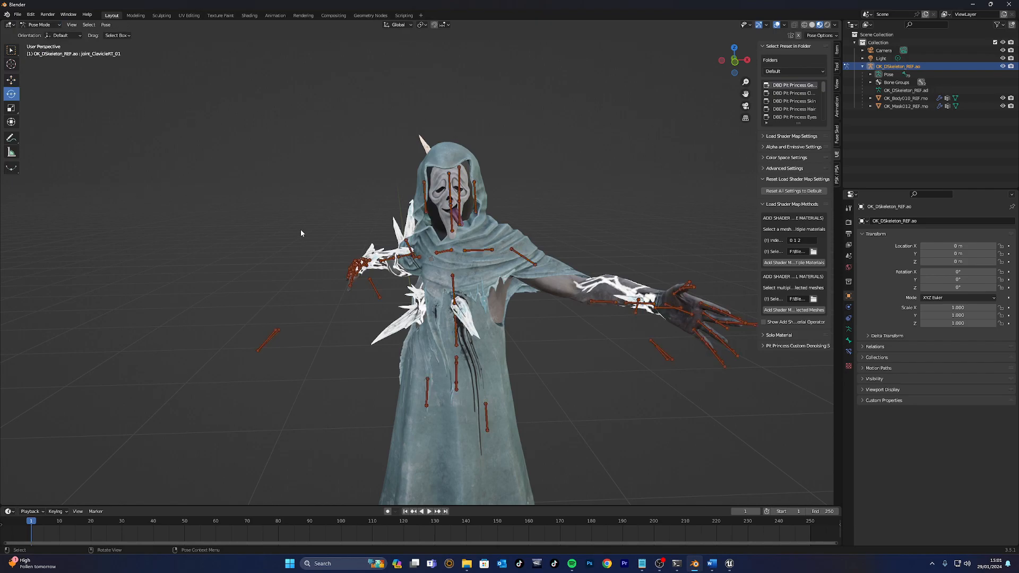
# Rotate the left shoulder forward with trackball rotation and swing the left forearm outward.
pyautogui.click(542, 257)
pyautogui.press('r')
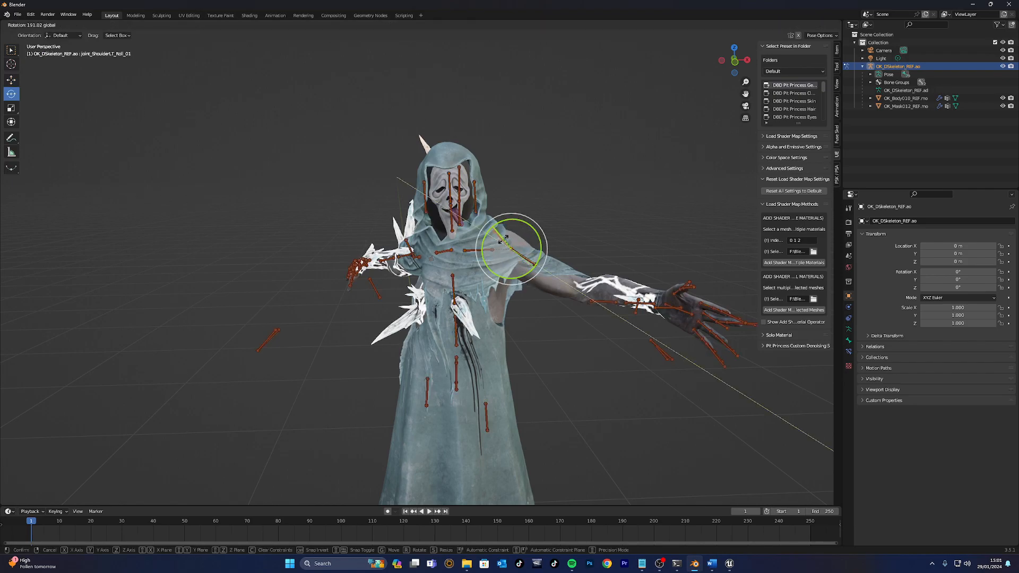
pyautogui.press('r')
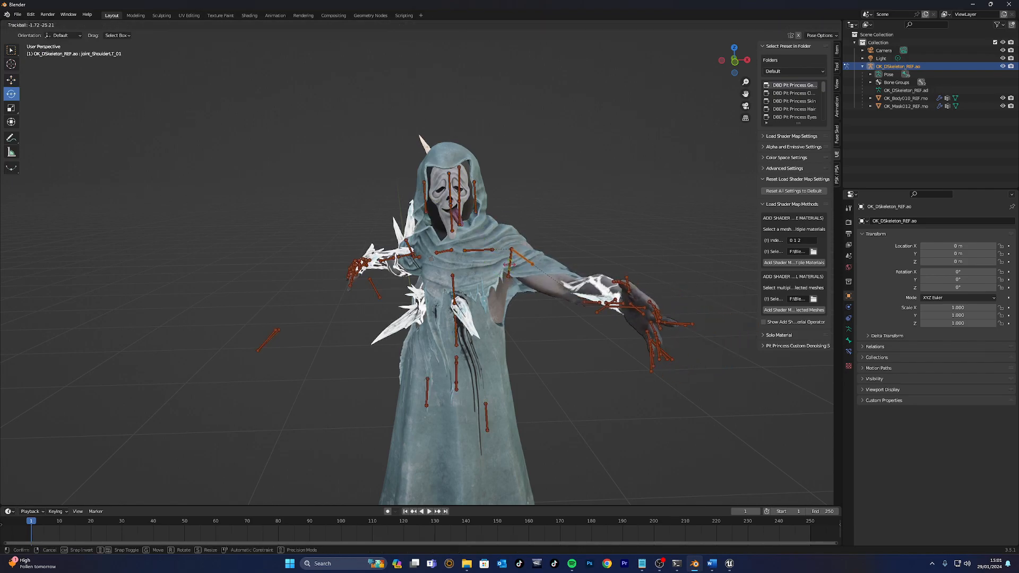
pyautogui.click(478, 271)
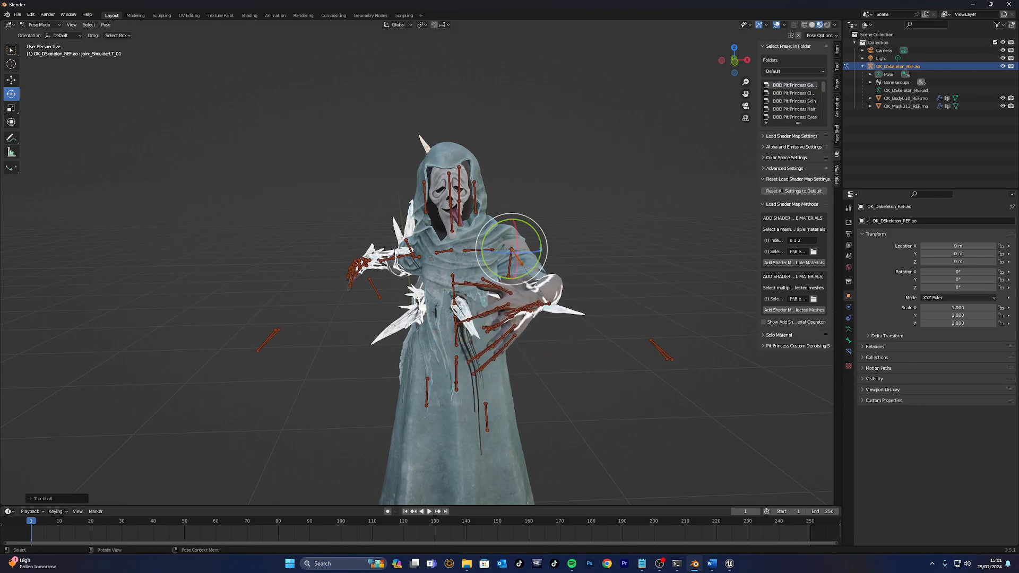
pyautogui.click(402, 256)
pyautogui.moveTo(408, 260); pyautogui.dragTo(422, 261)
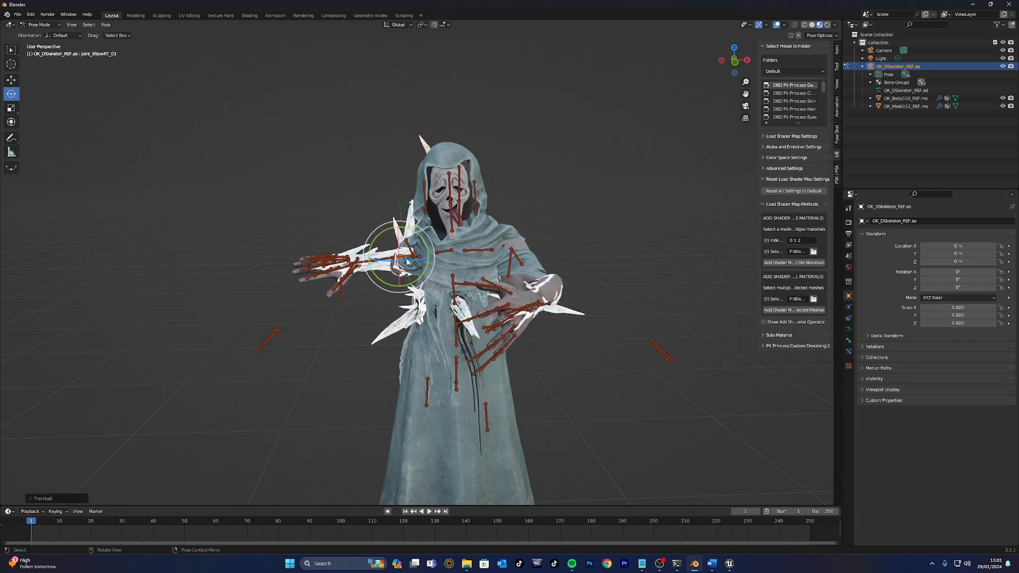
# Rotate the right shoulder about Z, twist the torso freely, then clear the bone selection.
pyautogui.click(422, 262)
pyautogui.press('r')
pyautogui.press('z')
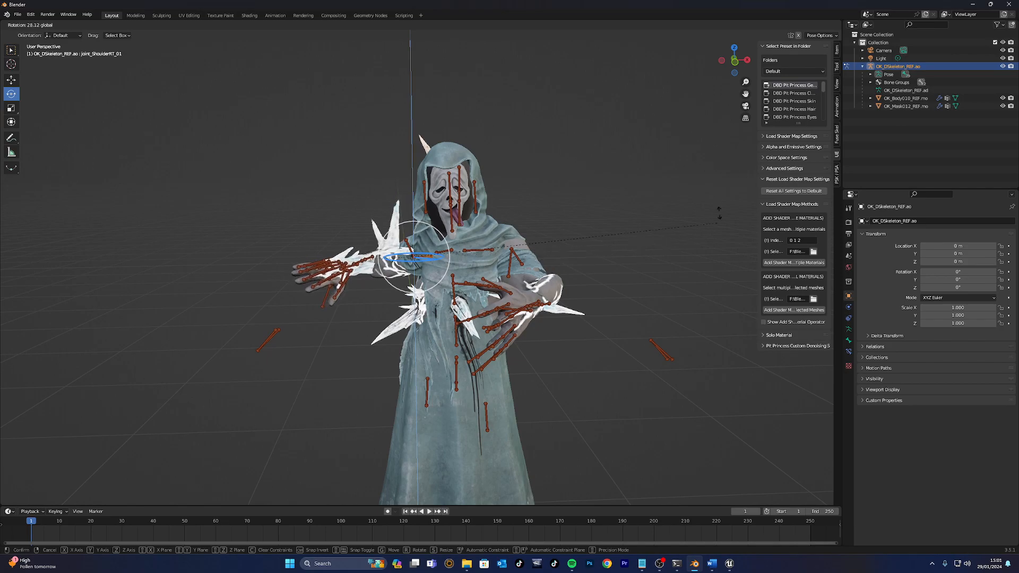
pyautogui.click(414, 257)
pyautogui.click(456, 327)
pyautogui.press('r')
pyautogui.press('r')
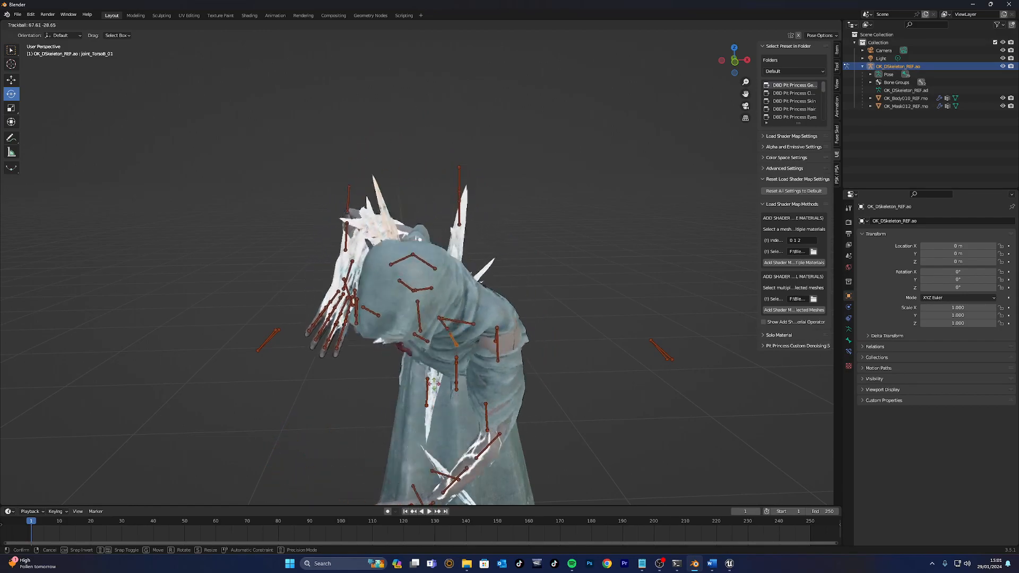
pyautogui.click(457, 328)
pyautogui.moveTo(455, 328)
pyautogui.mouseDown(button='middle')
pyautogui.moveTo(467, 337)
pyautogui.moveTo(445, 317)
pyautogui.moveTo(404, 312)
pyautogui.mouseUp(button='middle')
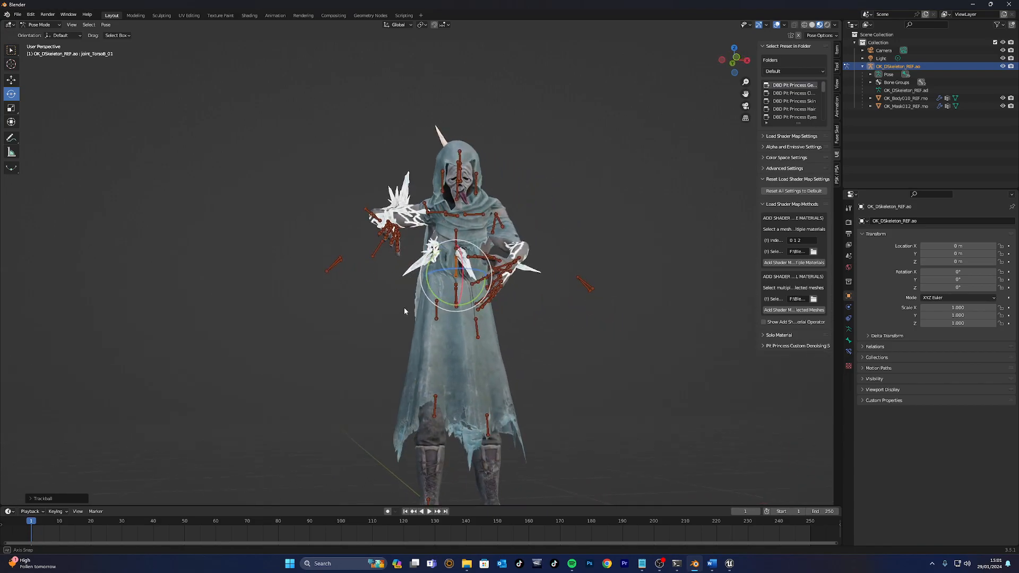
pyautogui.scroll(-2, 423, 304)
pyautogui.moveTo(423, 304); pyautogui.dragTo(446, 310, button='middle')
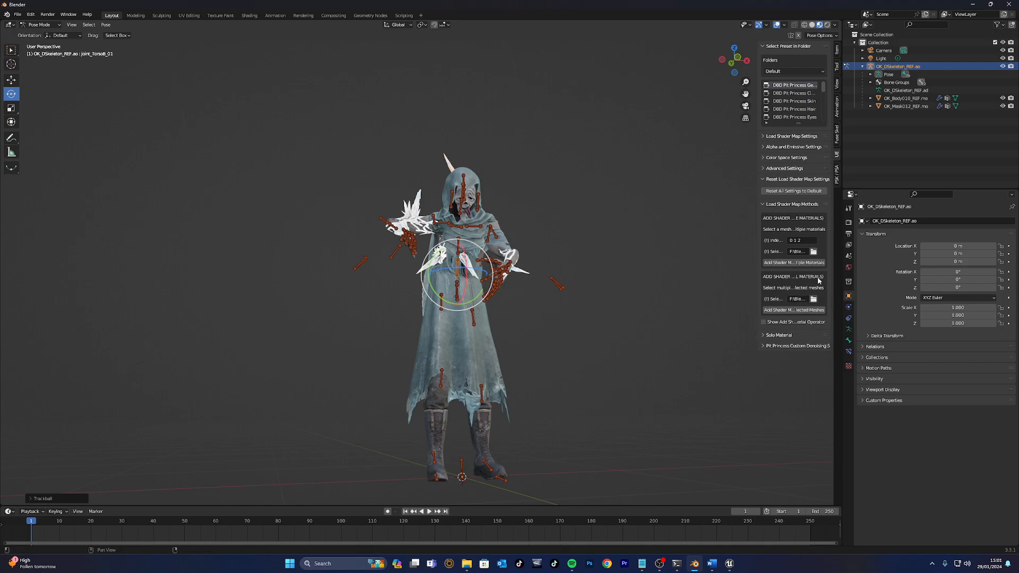
pyautogui.click(909, 157)
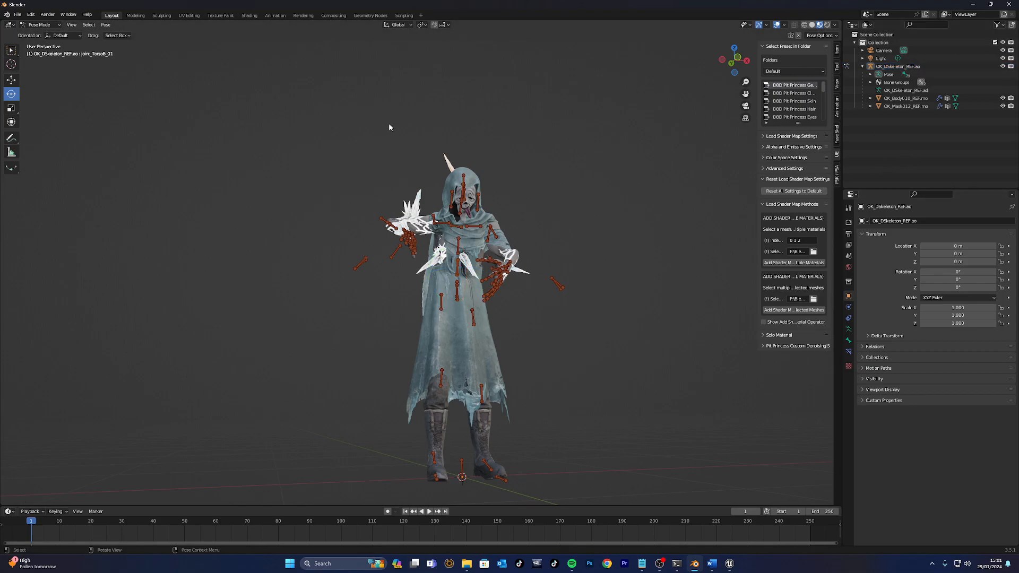
# Render a test frame of the pose, then select the camera back in Object Mode.
pyautogui.press('F12')
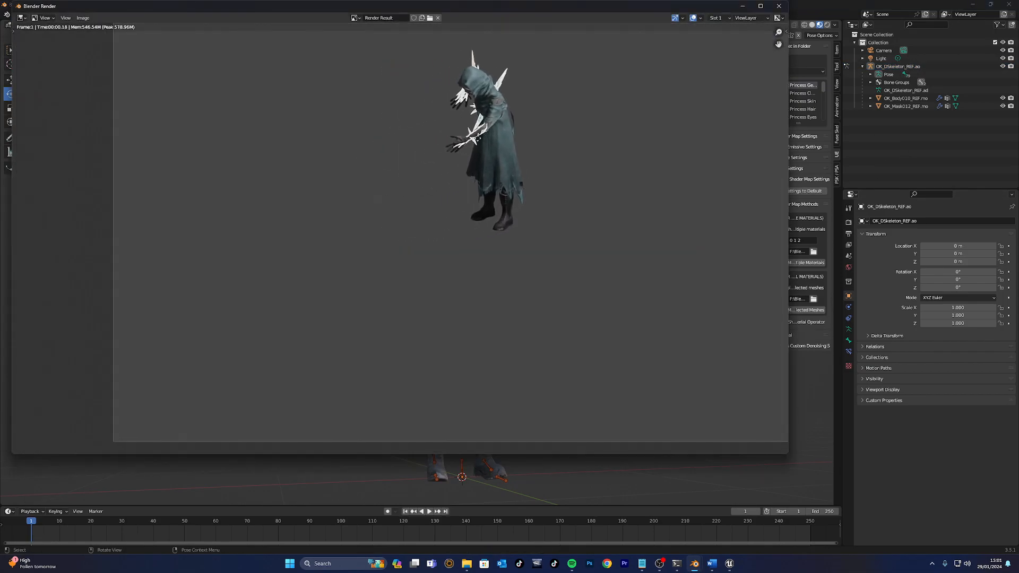
pyautogui.click(778, 6)
pyautogui.scroll(-3, 509, 226)
pyautogui.moveTo(514, 222)
pyautogui.mouseDown(button='middle')
pyautogui.moveTo(600, 247)
pyautogui.moveTo(625, 115)
pyautogui.mouseUp(button='middle')
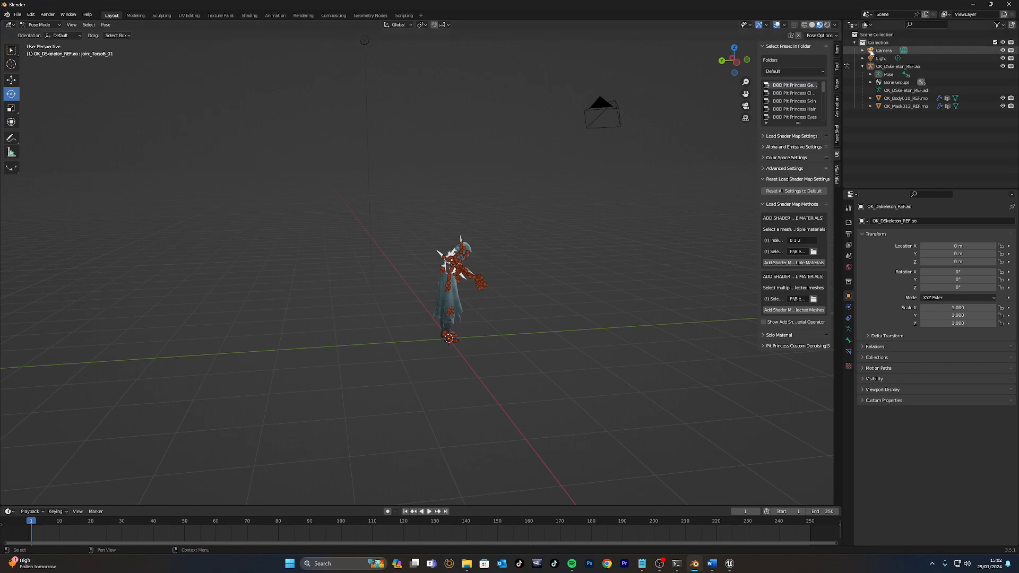
pyautogui.click(884, 50)
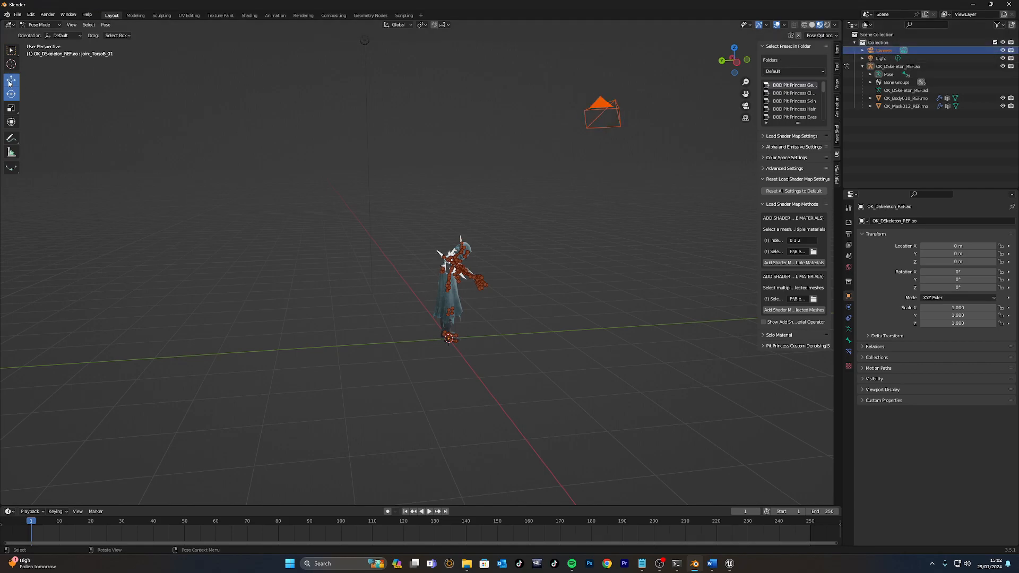
pyautogui.click(41, 25)
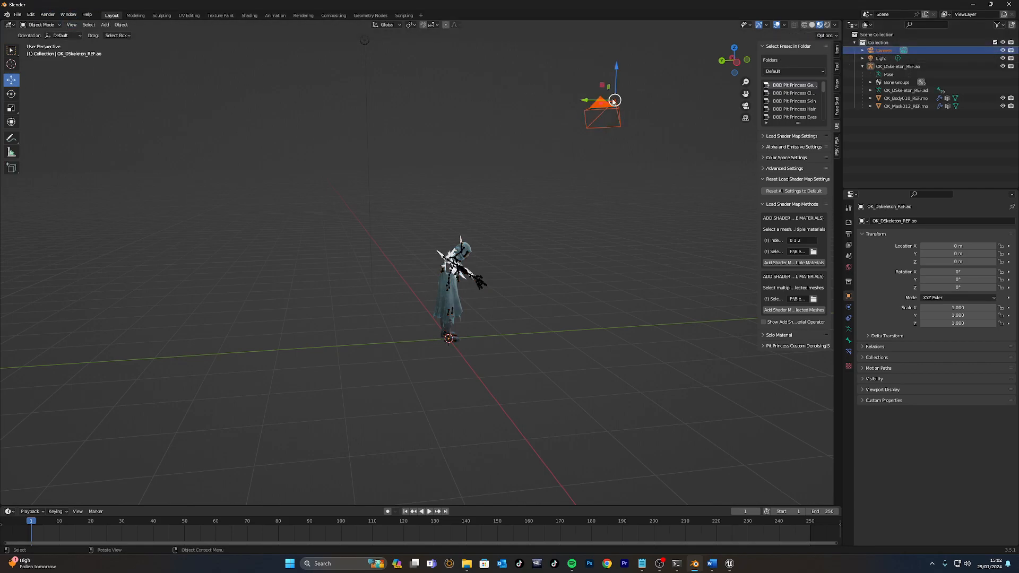
# Move the camera close to the character, turn it toward him and render a check.
pyautogui.moveTo(606, 107); pyautogui.dragTo(676, 110, button='middle')
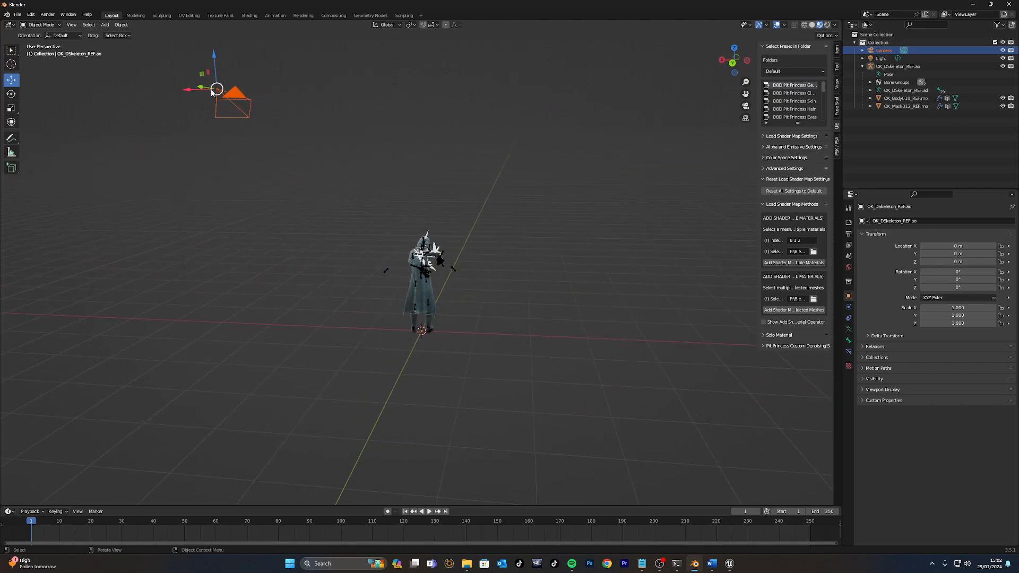
pyautogui.moveTo(216, 90); pyautogui.dragTo(414, 223)
pyautogui.moveTo(413, 223)
pyautogui.mouseDown(button='middle')
pyautogui.moveTo(449, 226)
pyautogui.moveTo(60, 272)
pyautogui.moveTo(163, 236)
pyautogui.moveTo(78, 105)
pyautogui.mouseUp(button='middle')
pyautogui.click(11, 93)
pyautogui.moveTo(465, 216); pyautogui.dragTo(356, 237)
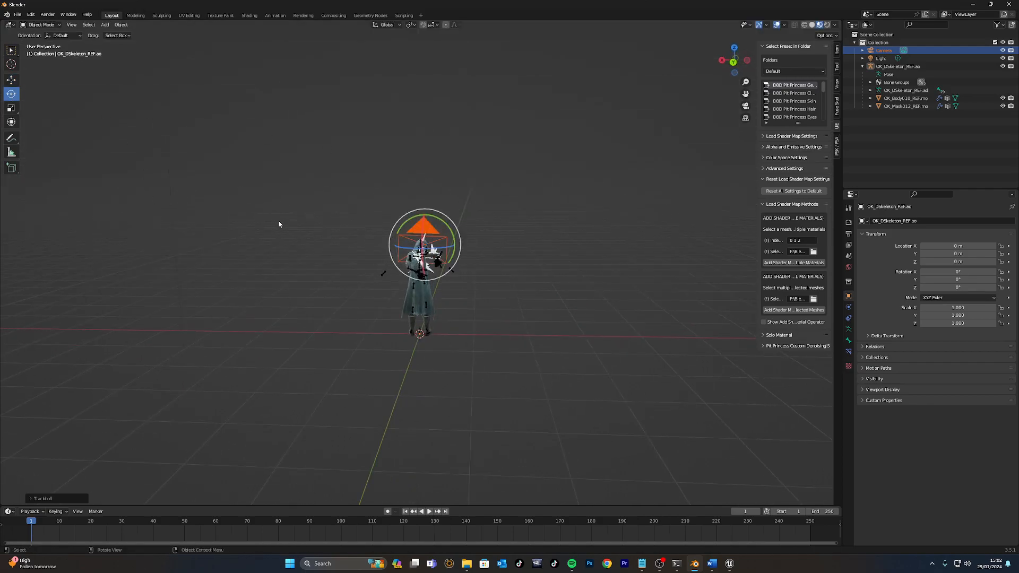
pyautogui.press('F12')
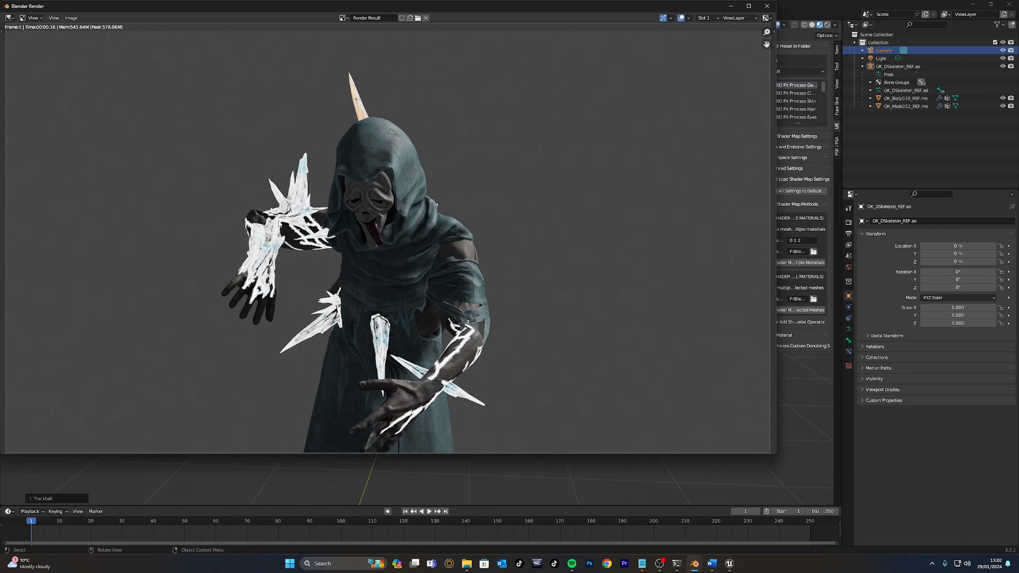
pyautogui.click(767, 6)
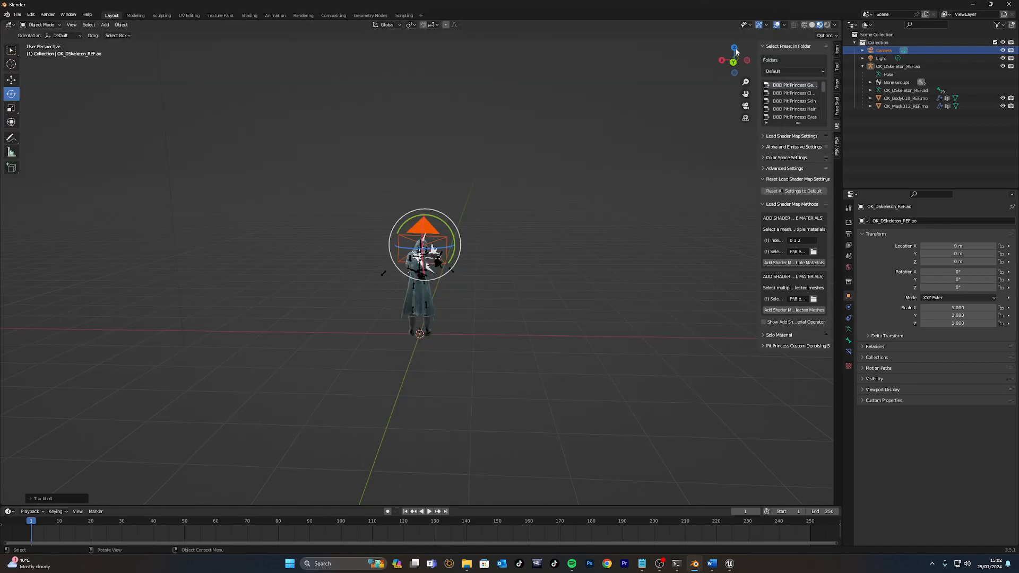
# Lower the camera along the vertical axis and render another check.
pyautogui.moveTo(575, 182)
pyautogui.mouseDown(button='middle')
pyautogui.moveTo(700, 171)
pyautogui.moveTo(587, 198)
pyautogui.moveTo(720, 184)
pyautogui.mouseUp(button='middle')
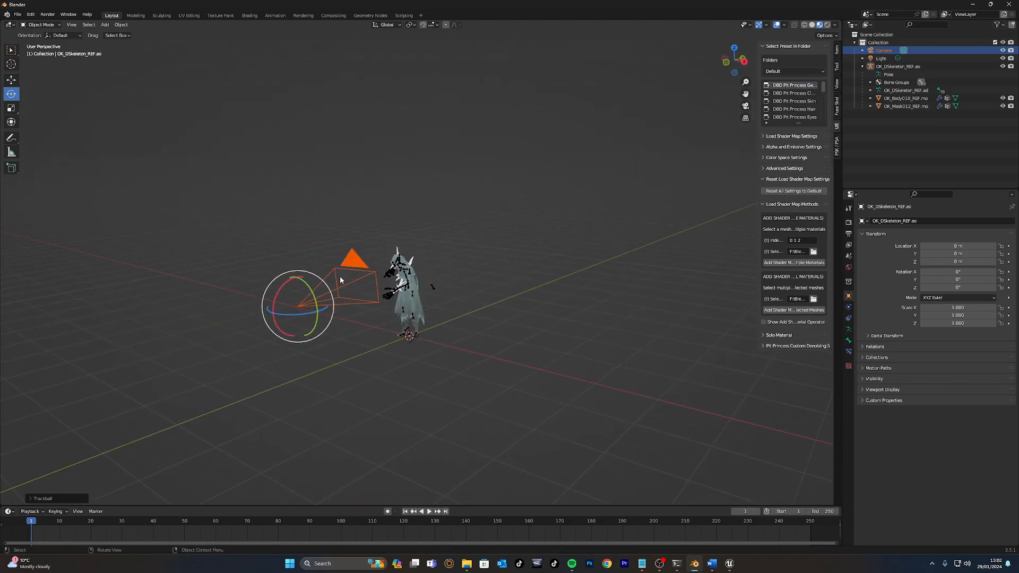
pyautogui.click(355, 285)
pyautogui.click(11, 80)
pyautogui.moveTo(295, 275); pyautogui.dragTo(331, 326)
pyautogui.moveTo(331, 325); pyautogui.dragTo(374, 328, button='middle')
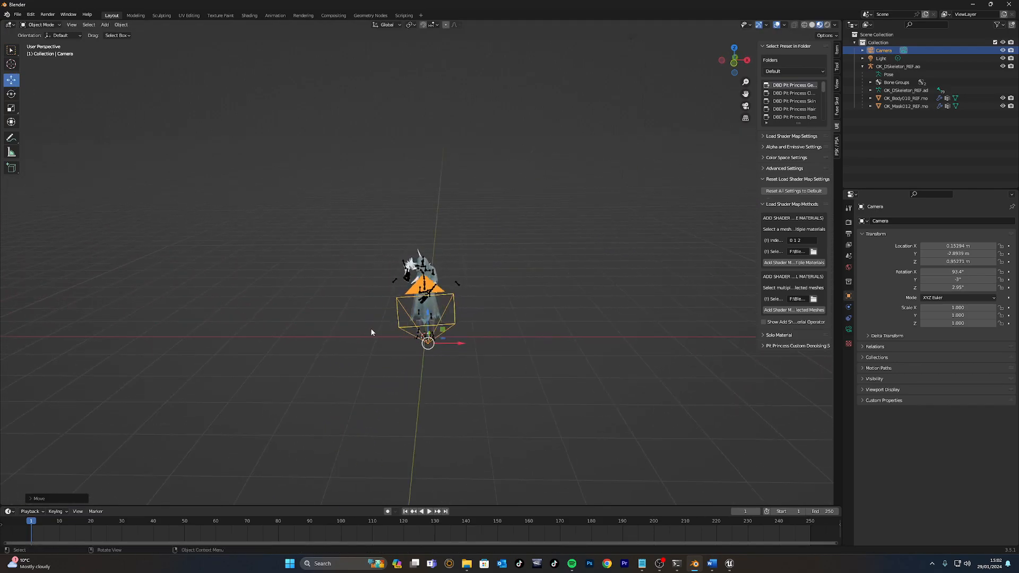
pyautogui.moveTo(438, 340); pyautogui.dragTo(541, 281, button='middle')
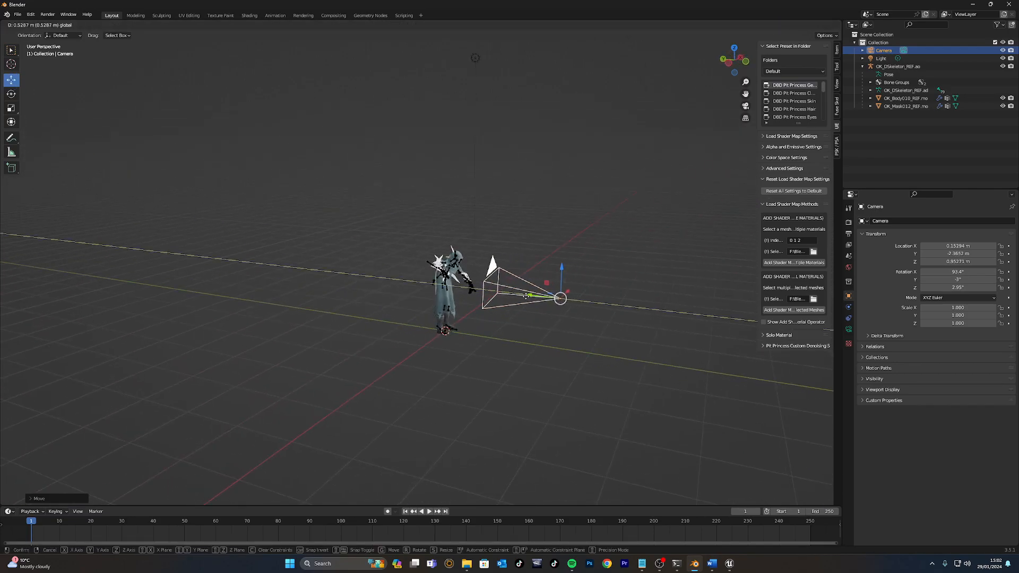
pyautogui.press('F12')
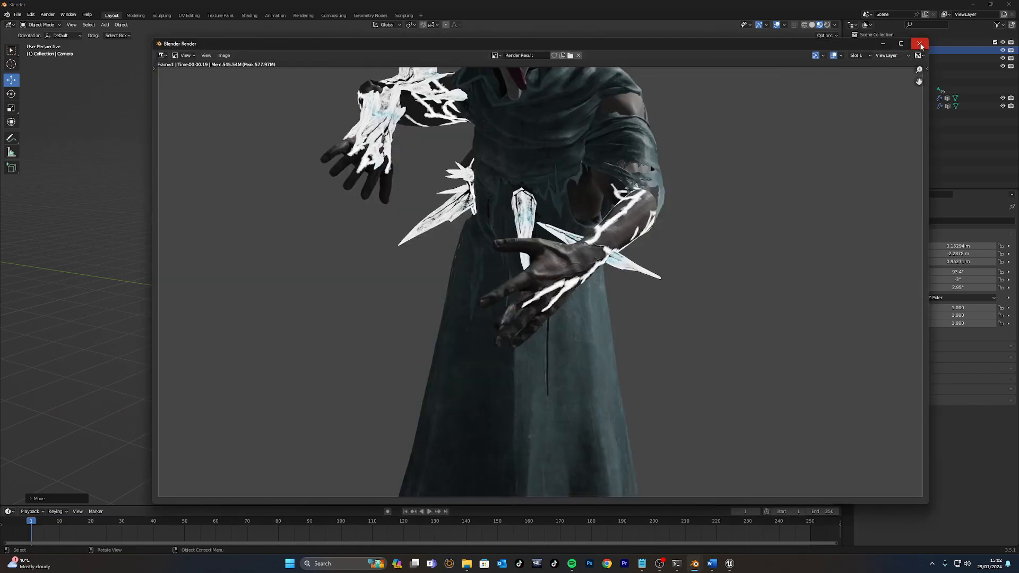
pyautogui.click(921, 46)
# Tilt the camera with free rotation and render the new framing.
pyautogui.click(11, 94)
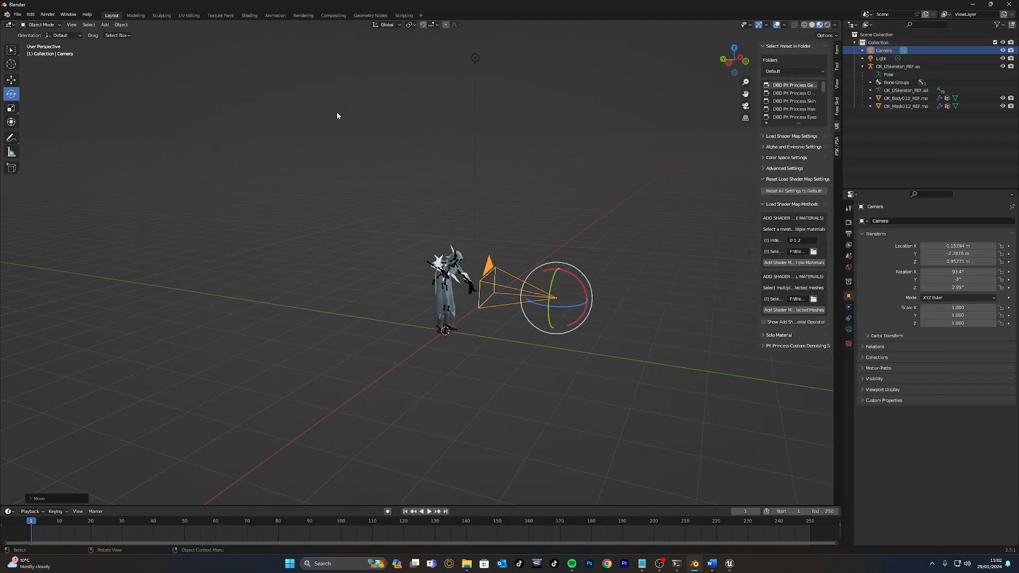
pyautogui.moveTo(569, 287); pyautogui.dragTo(572, 281)
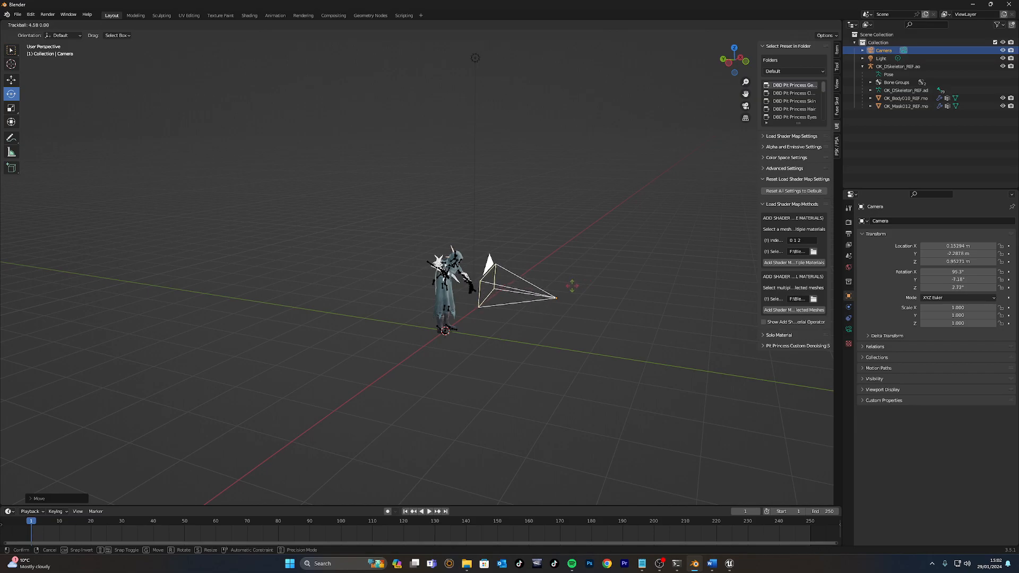
pyautogui.click(573, 282)
pyautogui.press('F12')
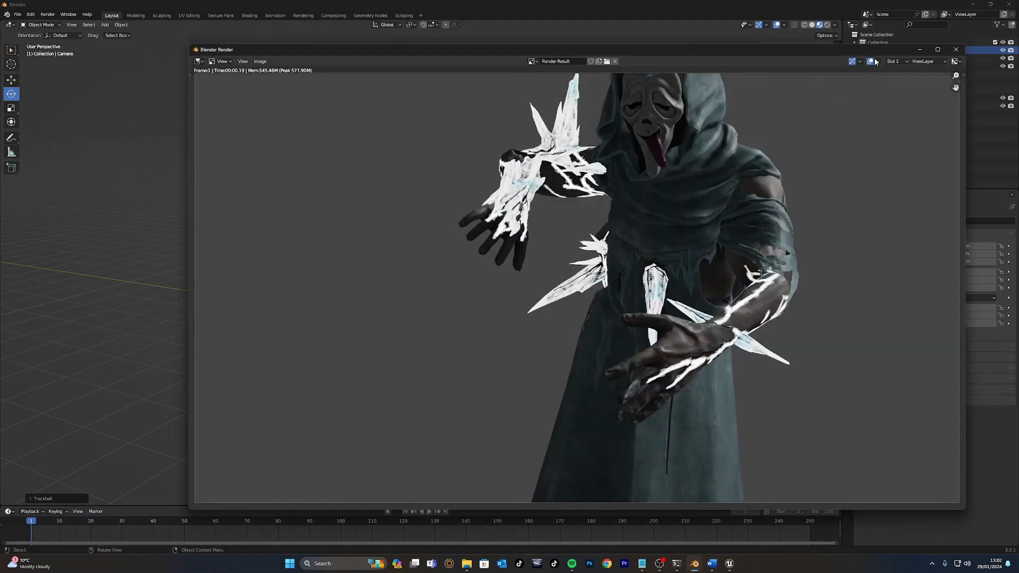
pyautogui.click(955, 49)
# Tilt the camera further upward, fine-tune its rotation and render the close-up.
pyautogui.moveTo(587, 243); pyautogui.dragTo(434, 314, button='middle')
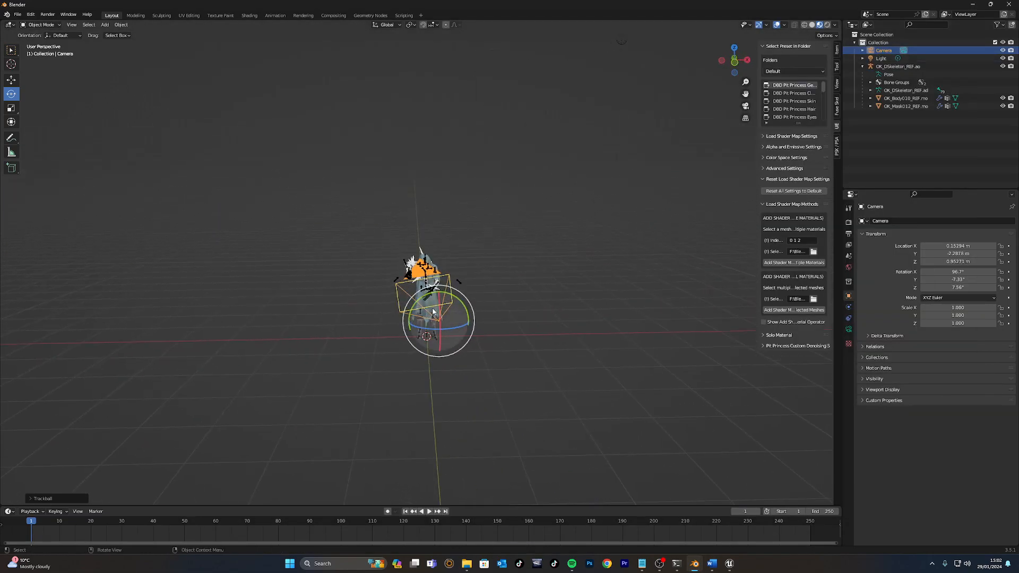
pyautogui.moveTo(438, 316); pyautogui.dragTo(450, 311)
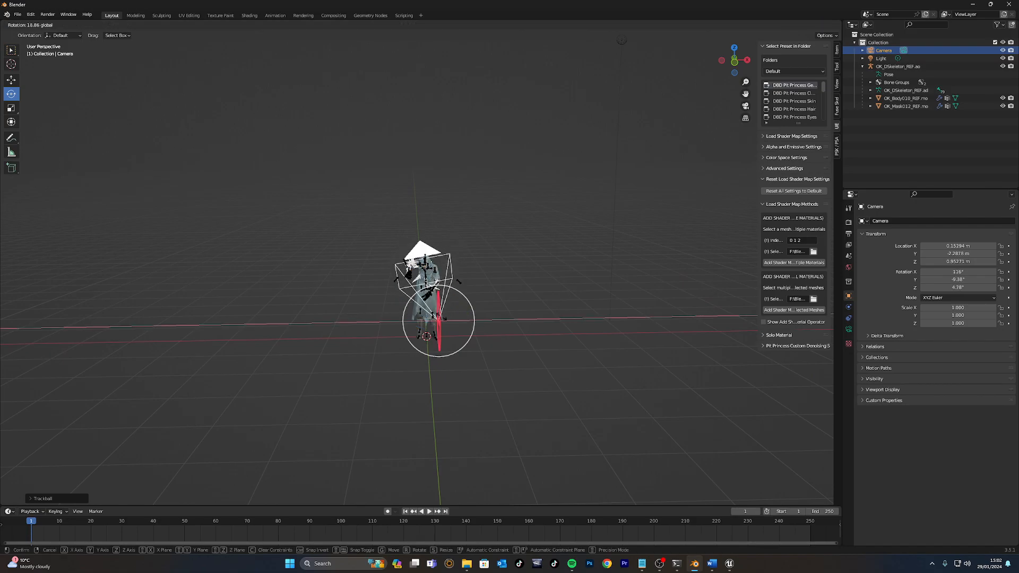
pyautogui.press('F12')
pyautogui.click(819, 84)
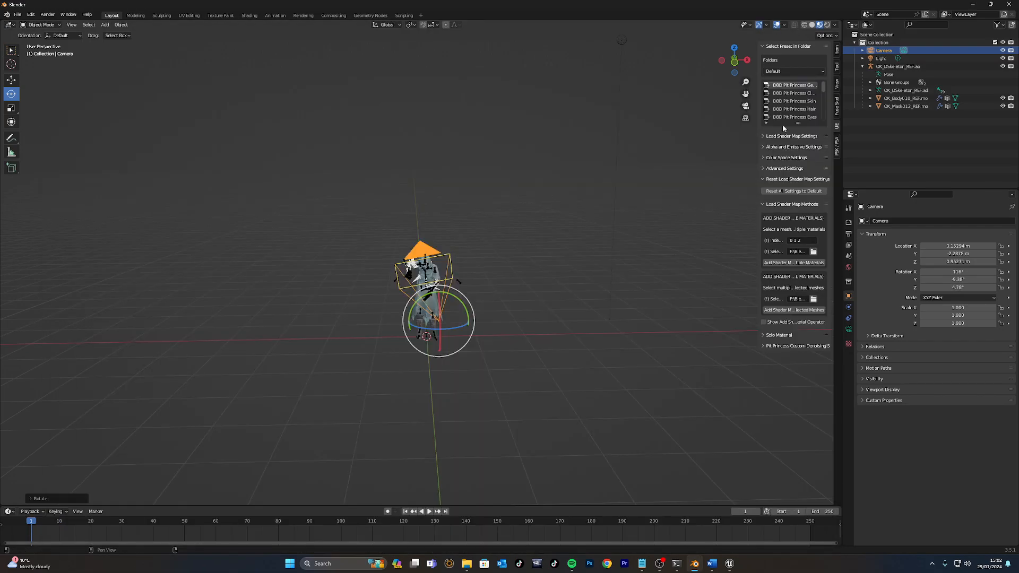
pyautogui.scroll(2, 485, 268)
pyautogui.scroll(4, 481, 350)
pyautogui.moveTo(480, 432); pyautogui.dragTo(482, 424)
pyautogui.press('F12')
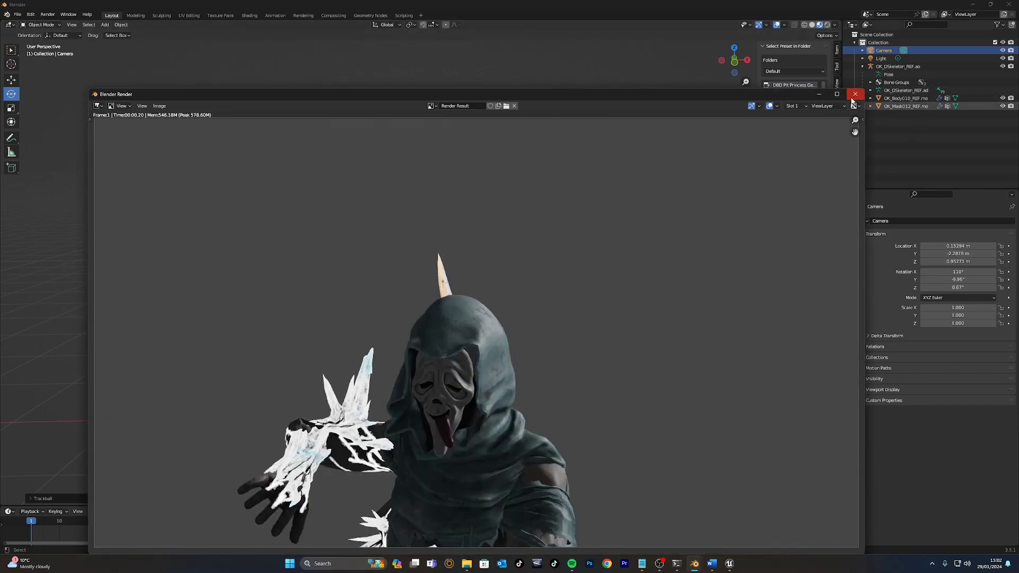
pyautogui.scroll(-3, 496, 227)
# Add a point light with a smaller radius beside the character and render to check it.
pyautogui.moveTo(496, 226)
pyautogui.mouseDown(button='middle')
pyautogui.moveTo(525, 223)
pyautogui.moveTo(385, 113)
pyautogui.mouseUp(button='middle')
pyautogui.scroll(-2, 551, 218)
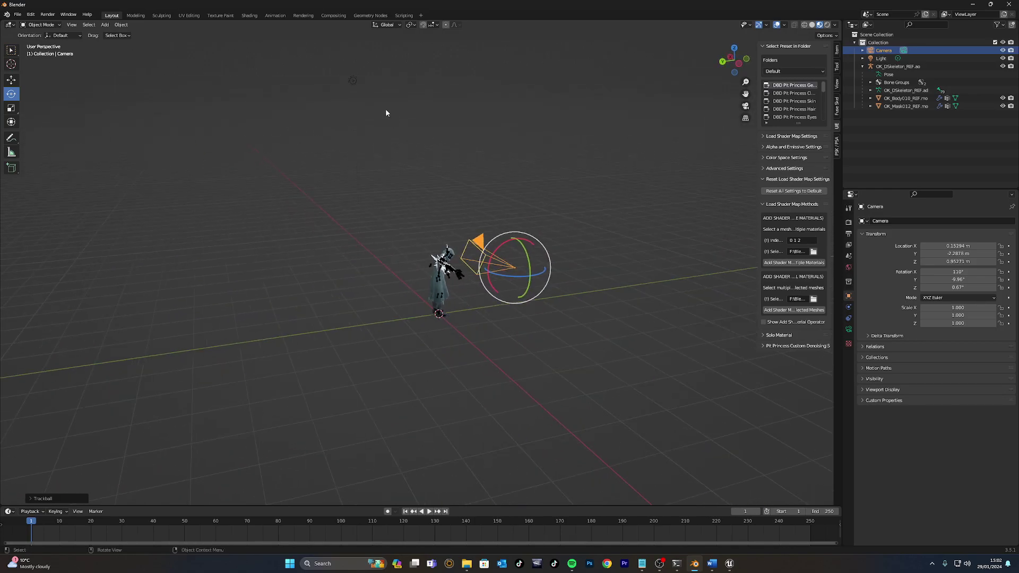
pyautogui.click(101, 26)
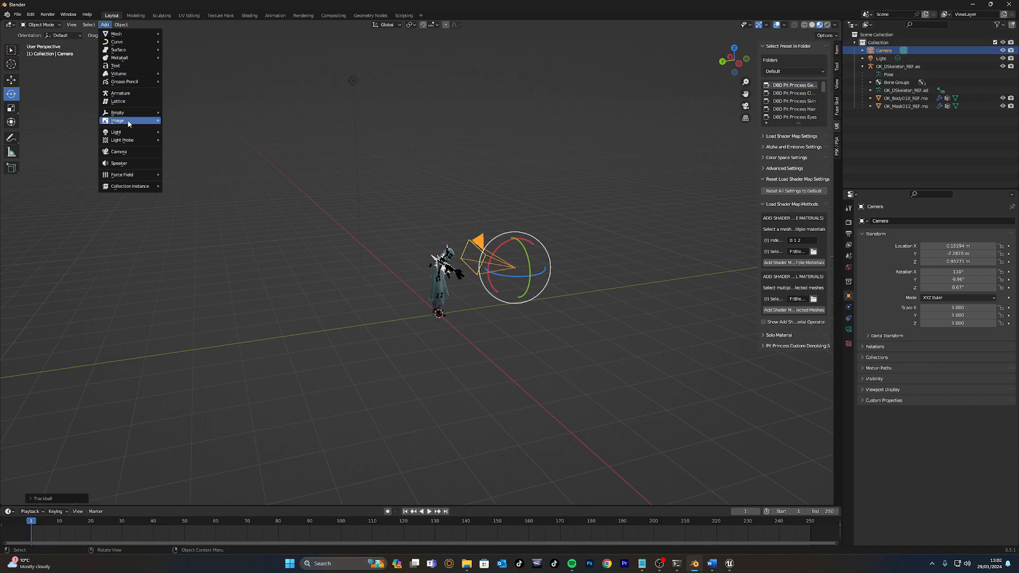
pyautogui.moveTo(117, 131)
pyautogui.click(193, 132)
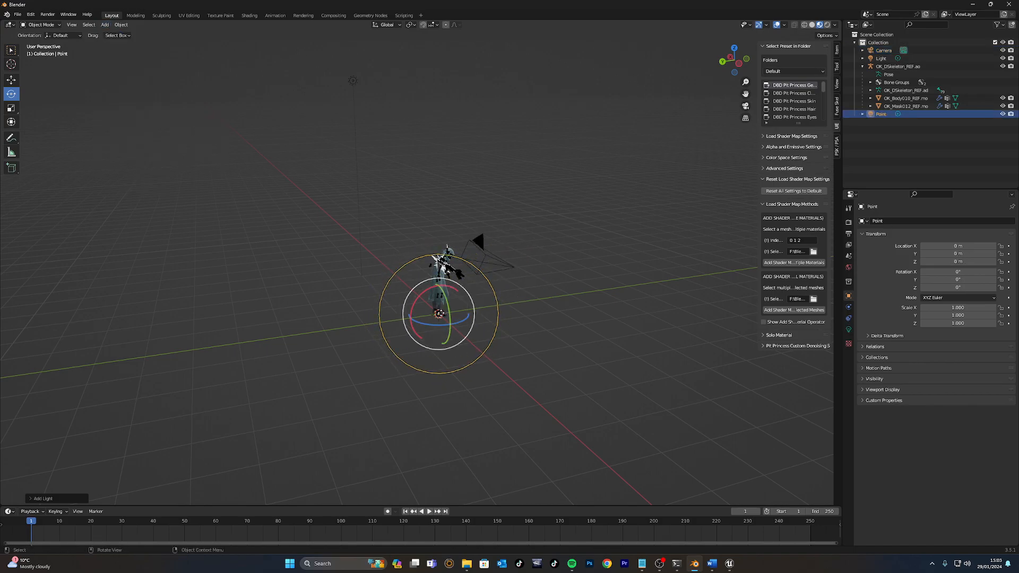
pyautogui.moveTo(396, 270); pyautogui.dragTo(403, 277)
pyautogui.click(11, 81)
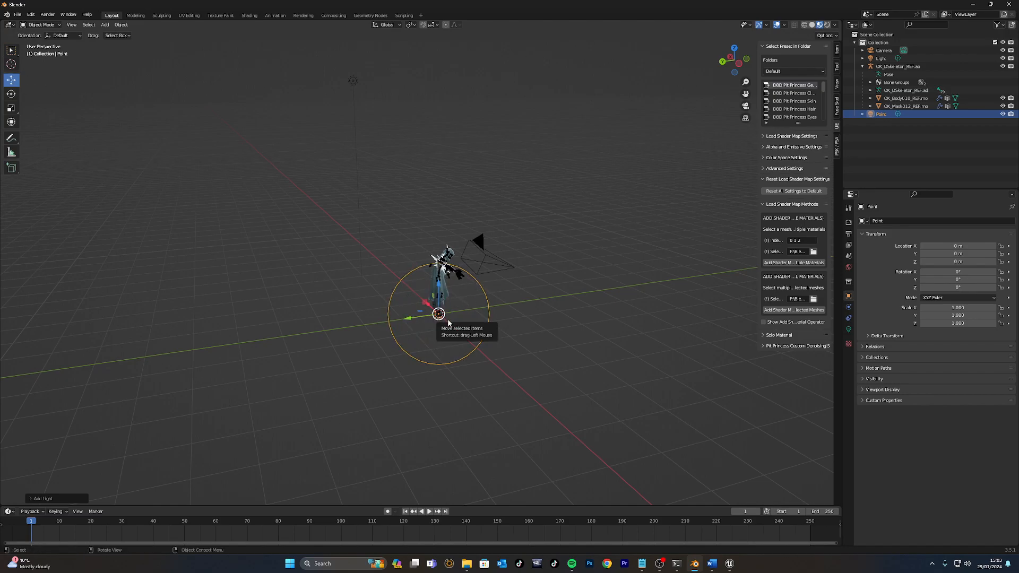
pyautogui.moveTo(449, 322); pyautogui.dragTo(480, 278)
pyautogui.press('F12')
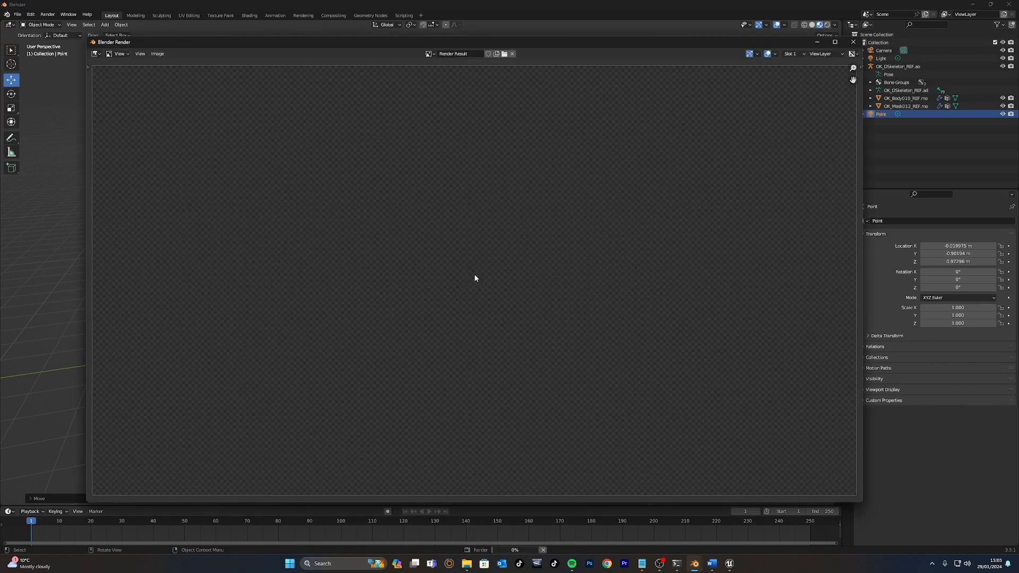
pyautogui.click(853, 42)
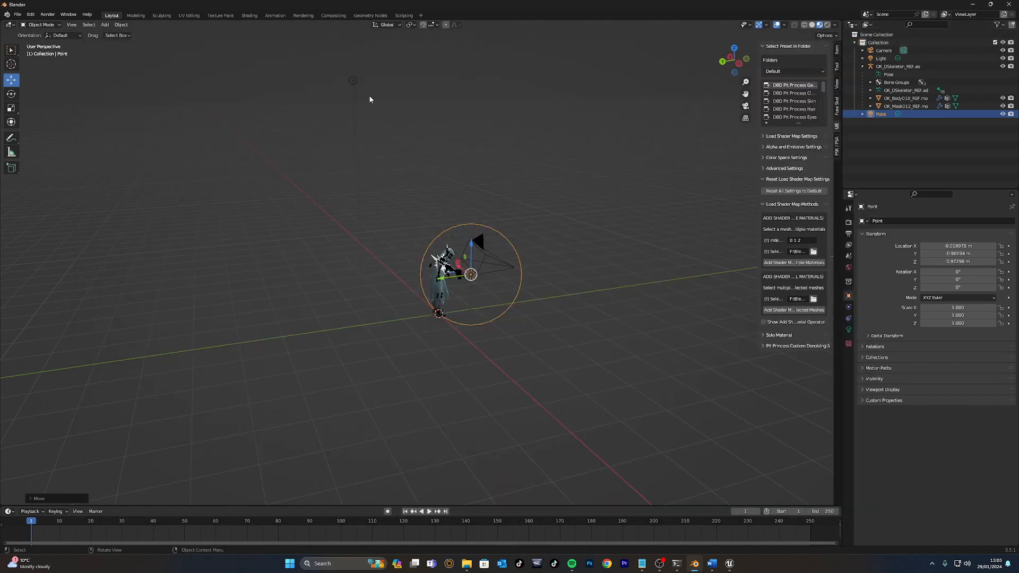
# Add a sun light, place it beside the character and render with it.
pyautogui.click(470, 275)
pyautogui.click(104, 25)
pyautogui.moveTo(117, 132)
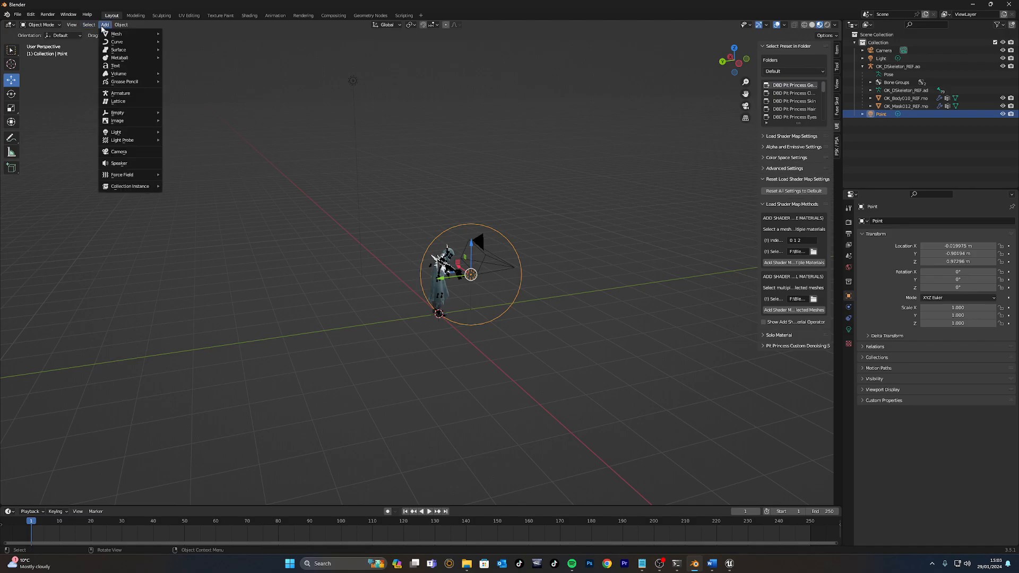
pyautogui.click(181, 140)
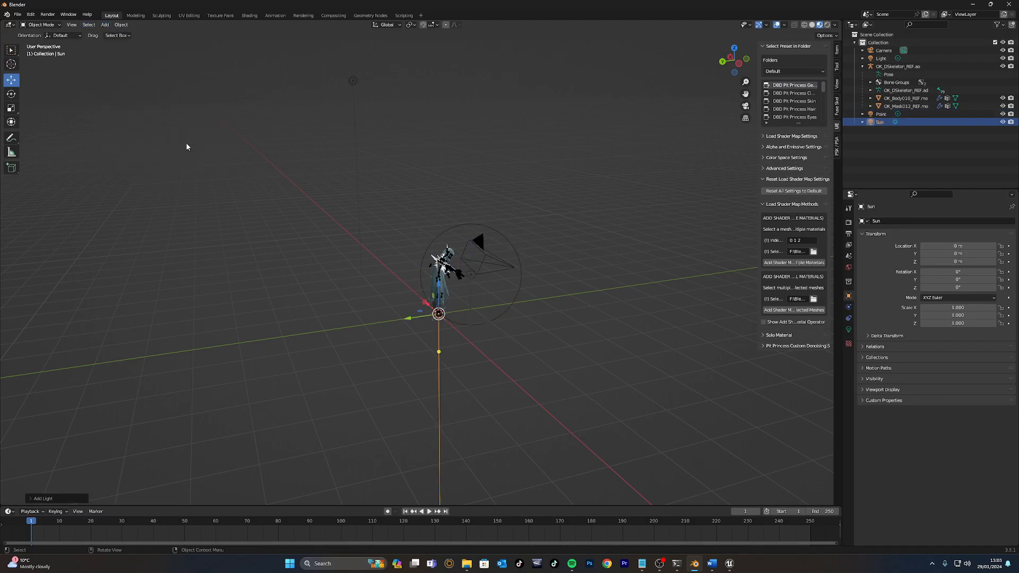
pyautogui.press('g')
pyautogui.click(504, 221)
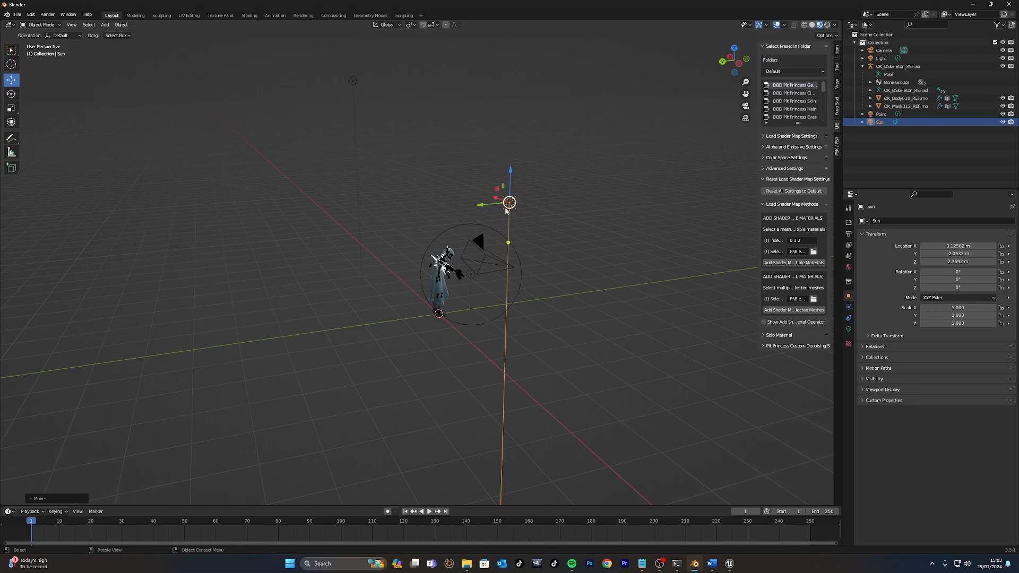
pyautogui.moveTo(510, 202); pyautogui.dragTo(484, 265)
pyautogui.moveTo(484, 265)
pyautogui.mouseDown(button='middle')
pyautogui.moveTo(378, 264)
pyautogui.moveTo(431, 293)
pyautogui.mouseUp(button='middle')
pyautogui.press('F12')
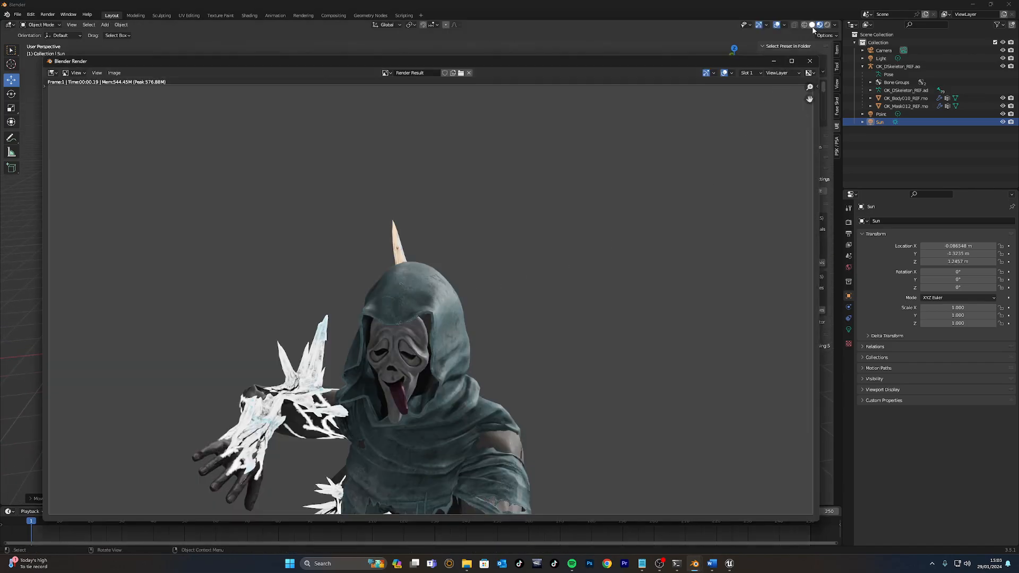
pyautogui.click(809, 62)
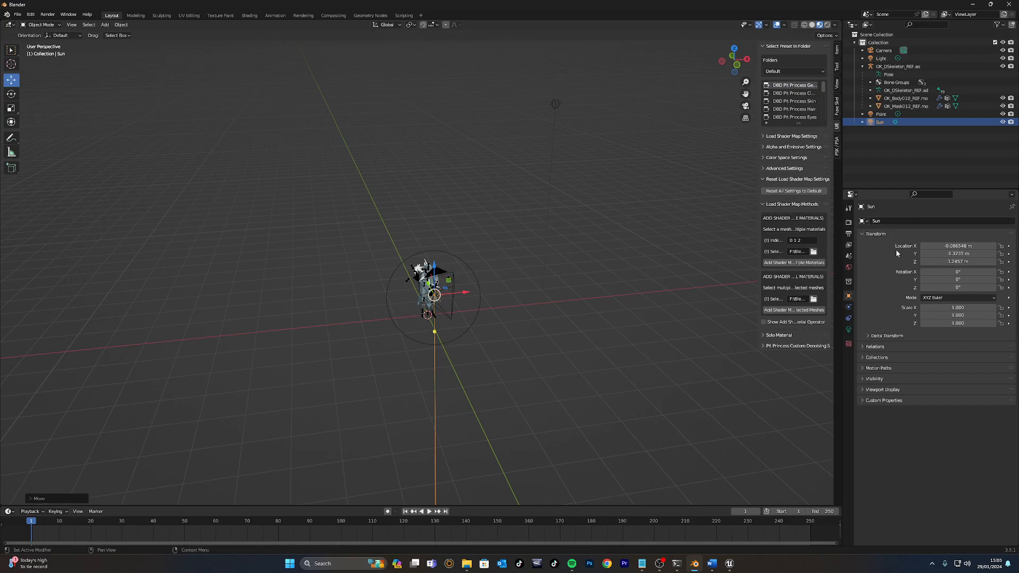
# Duplicate the point light with Shift+D and render the brighter result.
pyautogui.moveTo(585, 289)
pyautogui.mouseDown(button='middle')
pyautogui.moveTo(568, 306)
pyautogui.moveTo(588, 304)
pyautogui.mouseUp(button='middle')
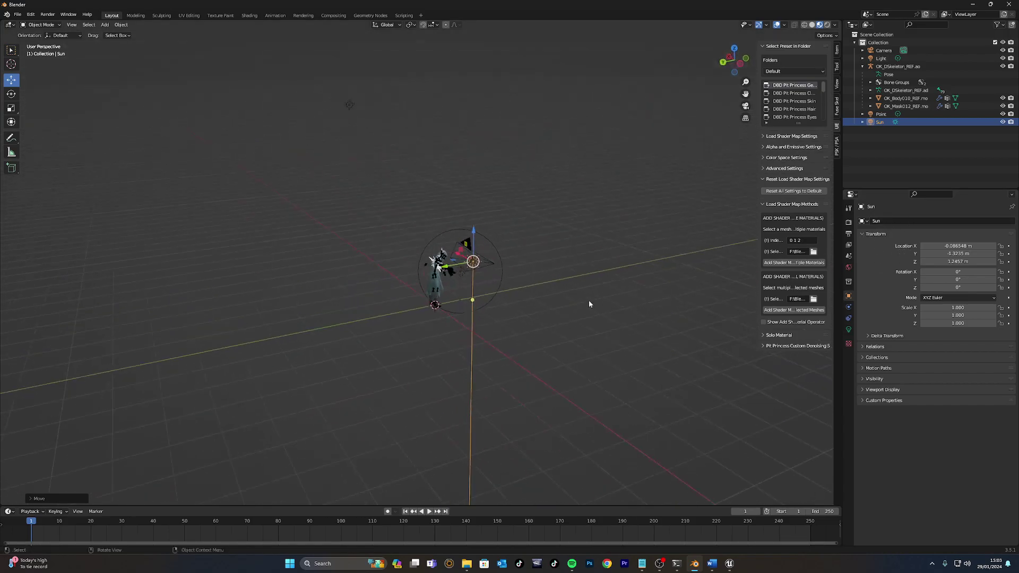
pyautogui.click(460, 272)
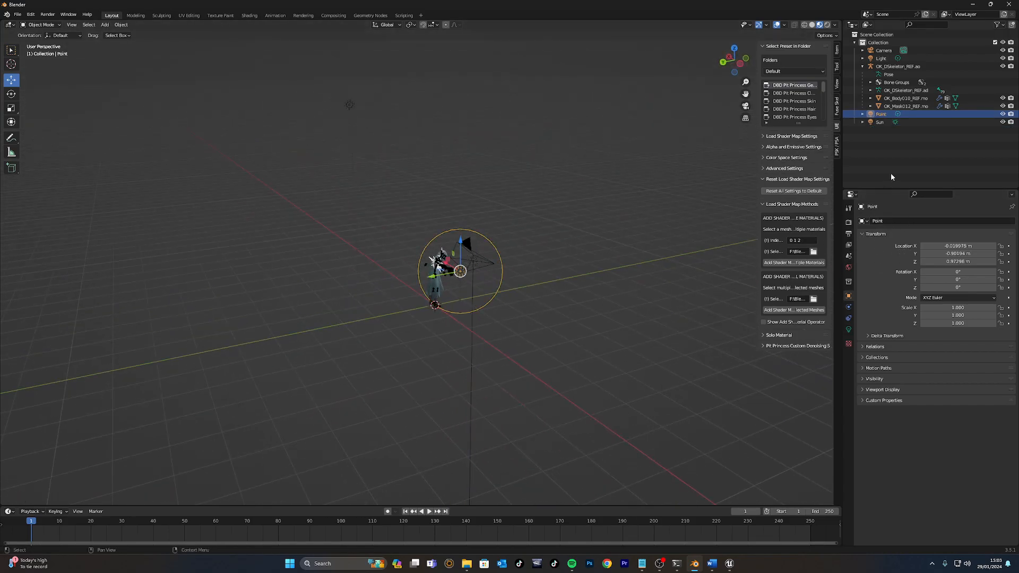
pyautogui.click(862, 114)
pyautogui.click(890, 122)
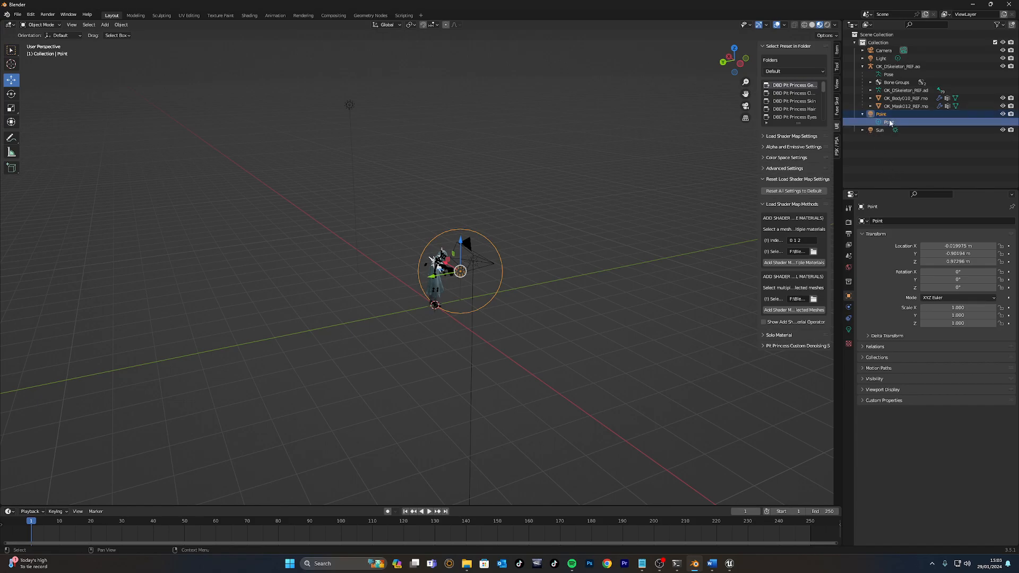
pyautogui.hotkey('shift', 'd')
pyautogui.press('F12')
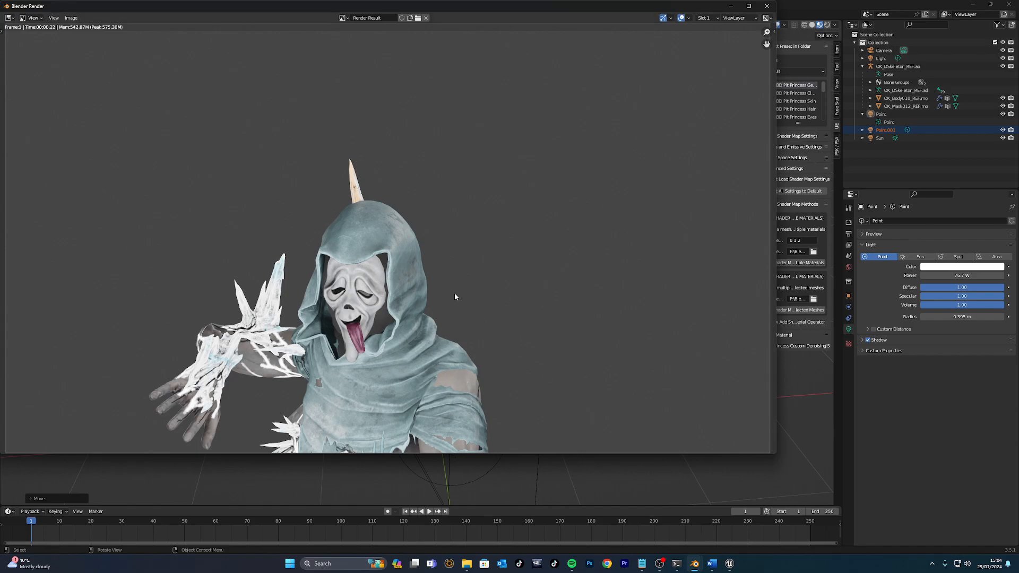
# Enable Film > Transparent in Render Properties via a 'trans' search and re-render.
pyautogui.click(766, 7)
pyautogui.click(920, 137)
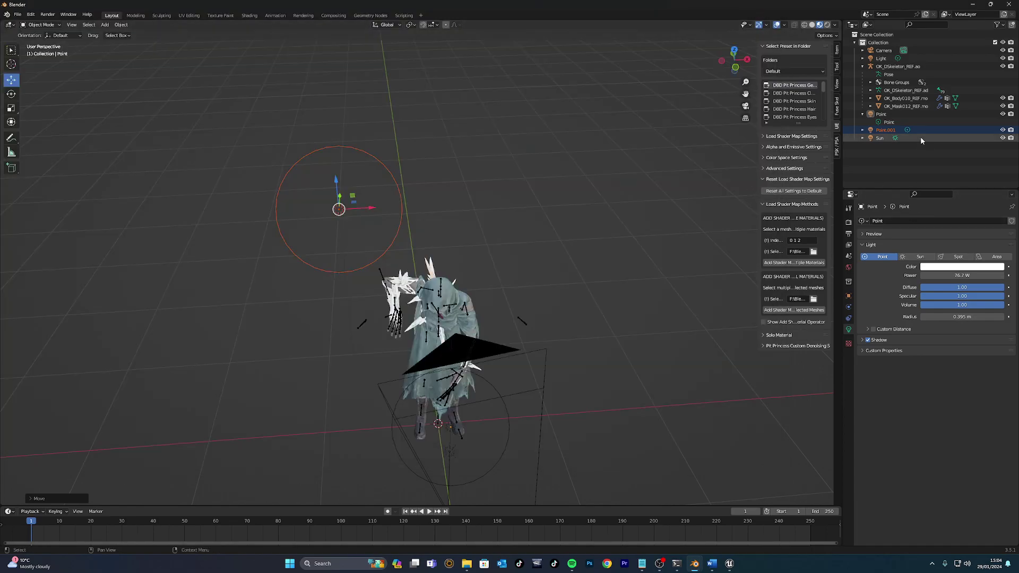
pyautogui.click(877, 42)
pyautogui.click(935, 192)
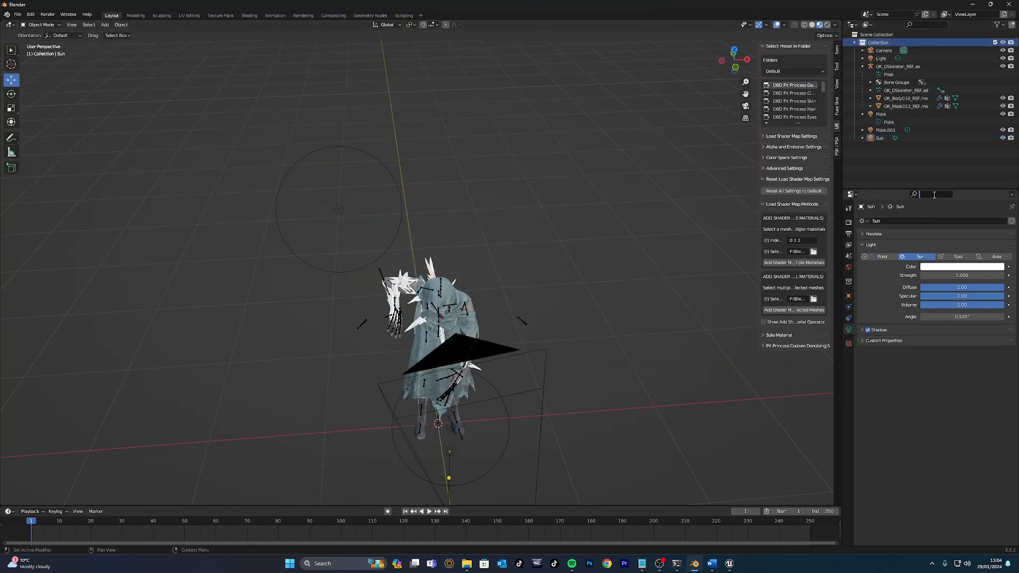
pyautogui.click(849, 209)
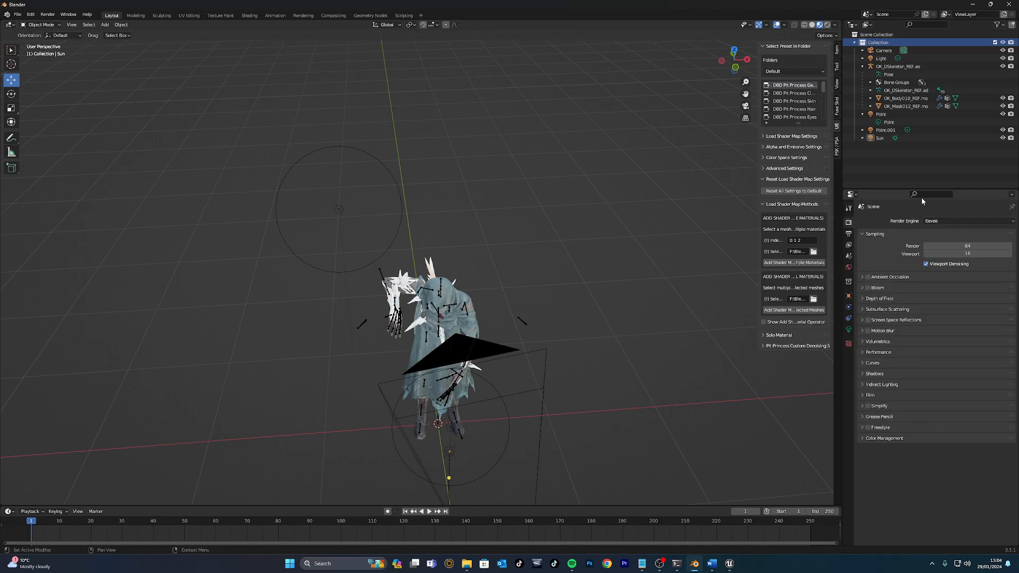
pyautogui.write('trans')
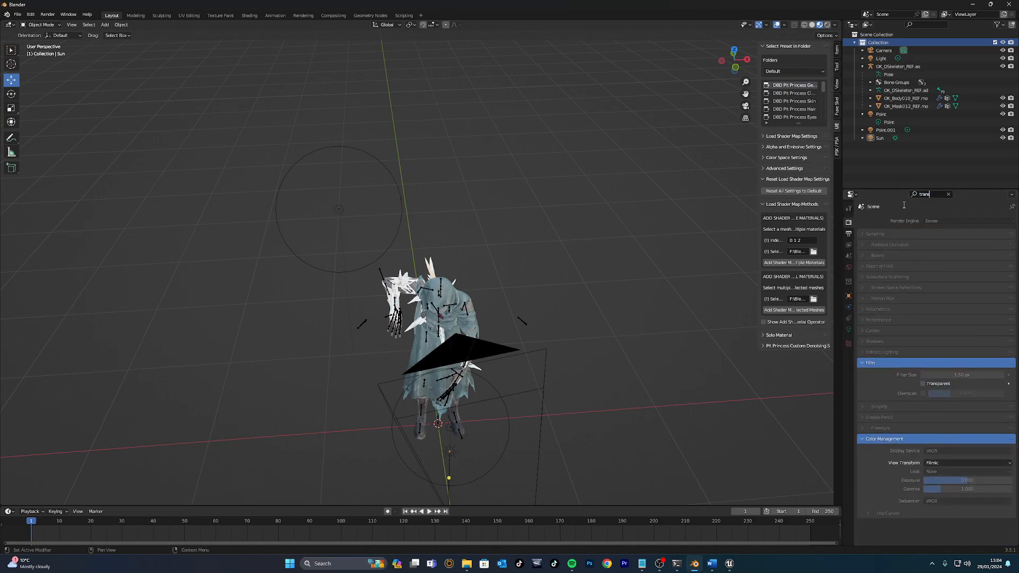
pyautogui.click(922, 383)
pyautogui.click(948, 194)
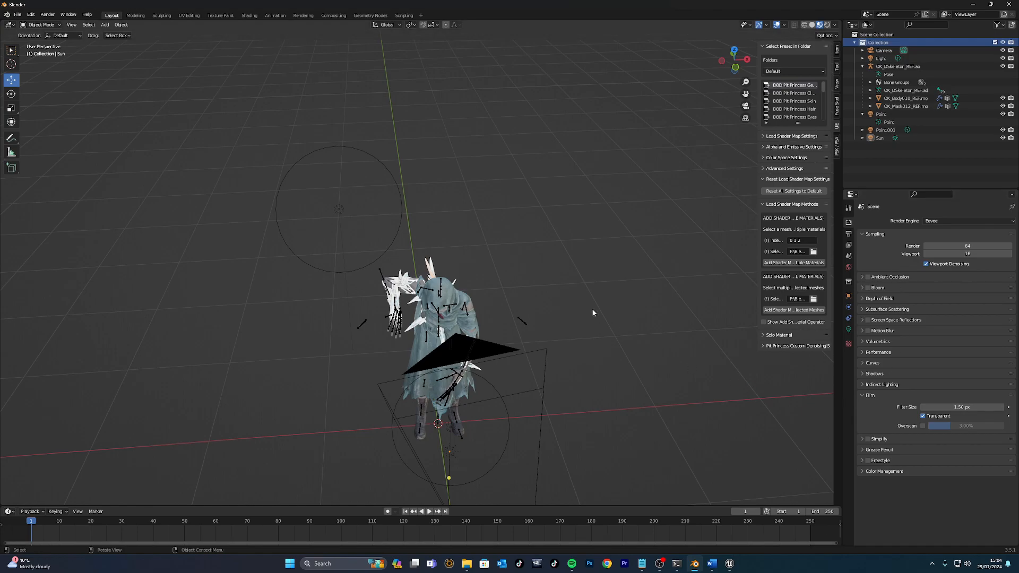
pyautogui.press('F12')
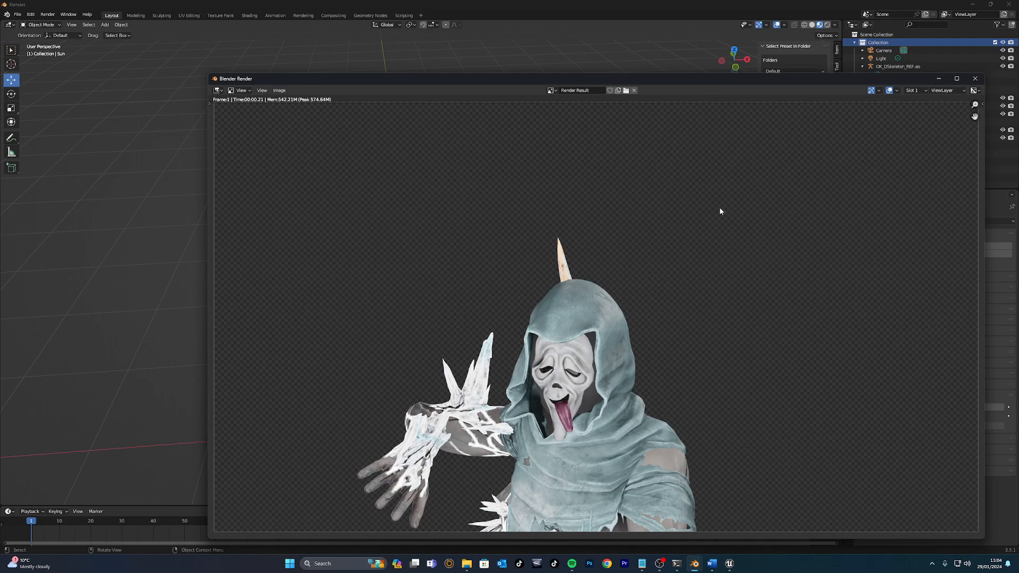
# Save the render via Image > Save As to the Desktop as ghostfeed.png.
pyautogui.click(279, 90)
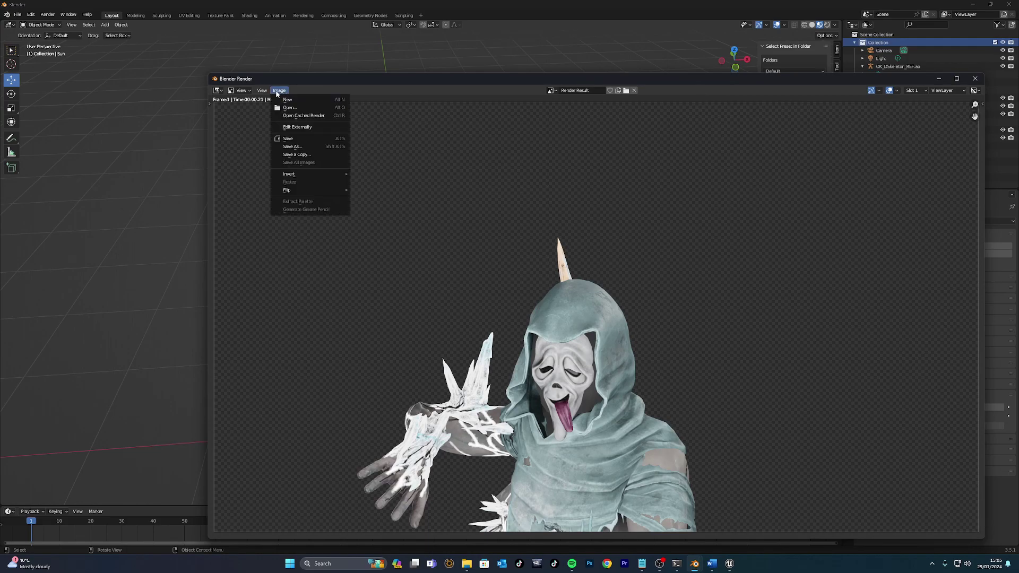
pyautogui.click(292, 144)
pyautogui.click(499, 409)
pyautogui.click(413, 290)
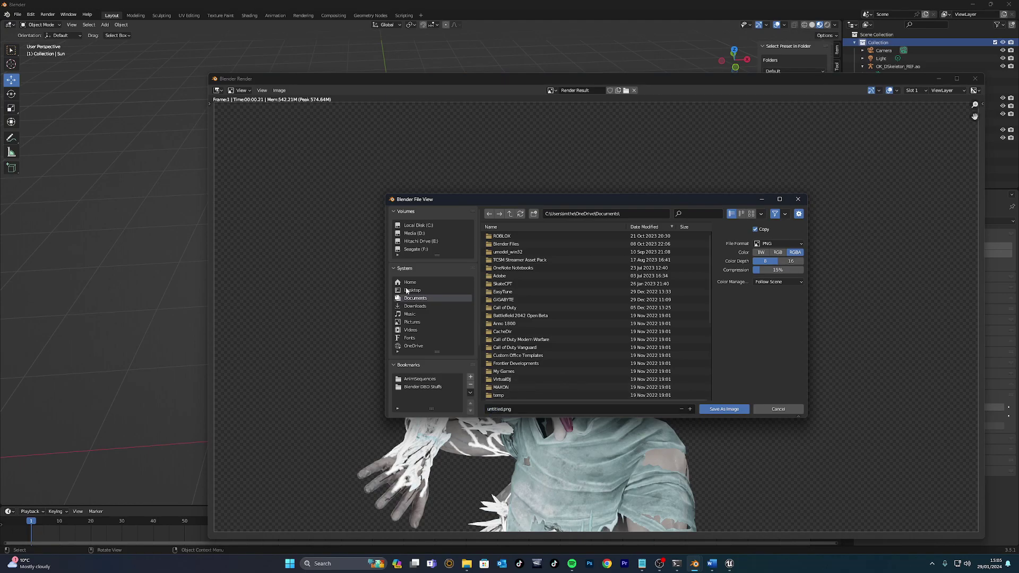
pyautogui.click(503, 409)
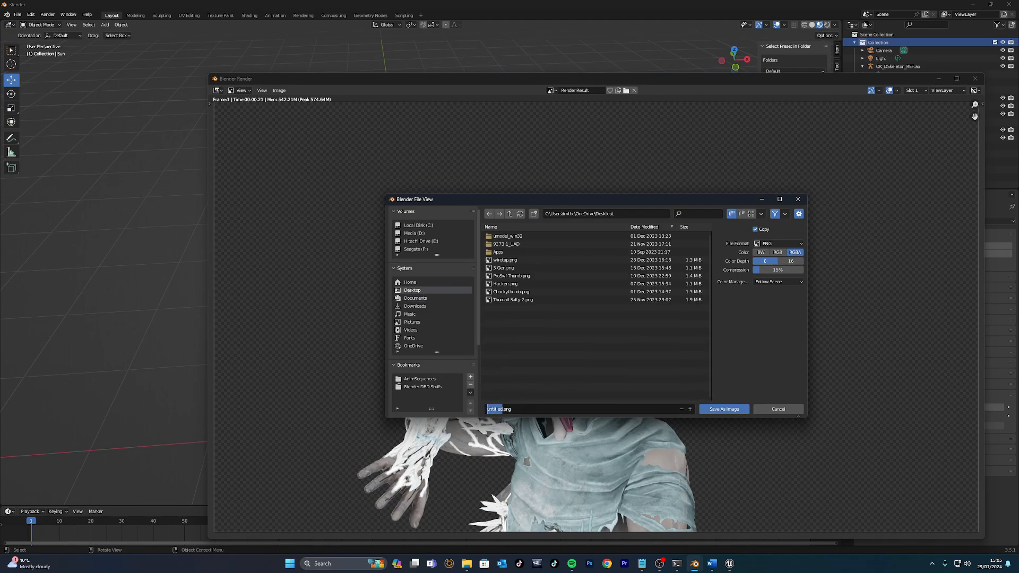
pyautogui.write('ghostlet')
pyautogui.write('est')
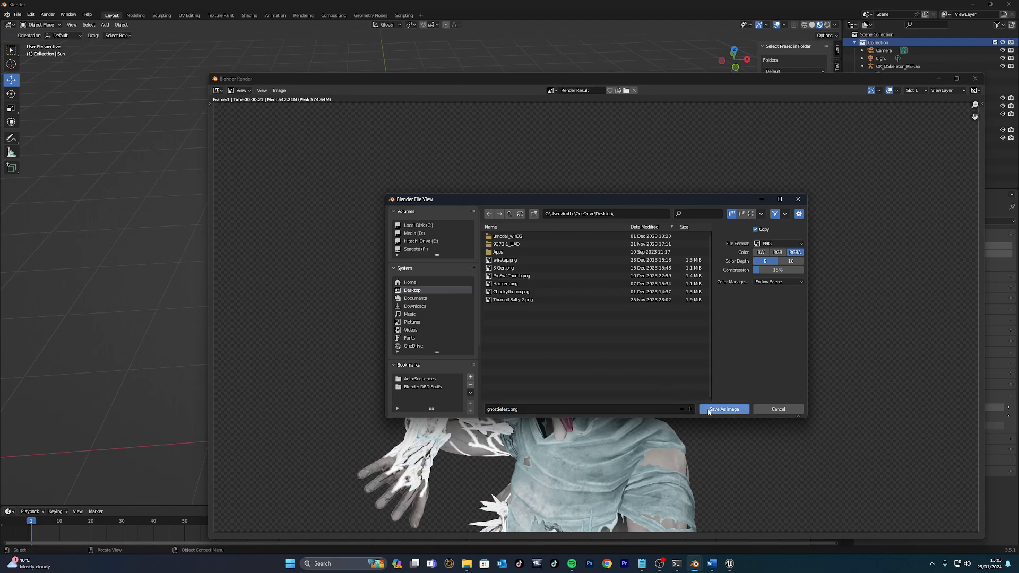
pyautogui.press('Return')
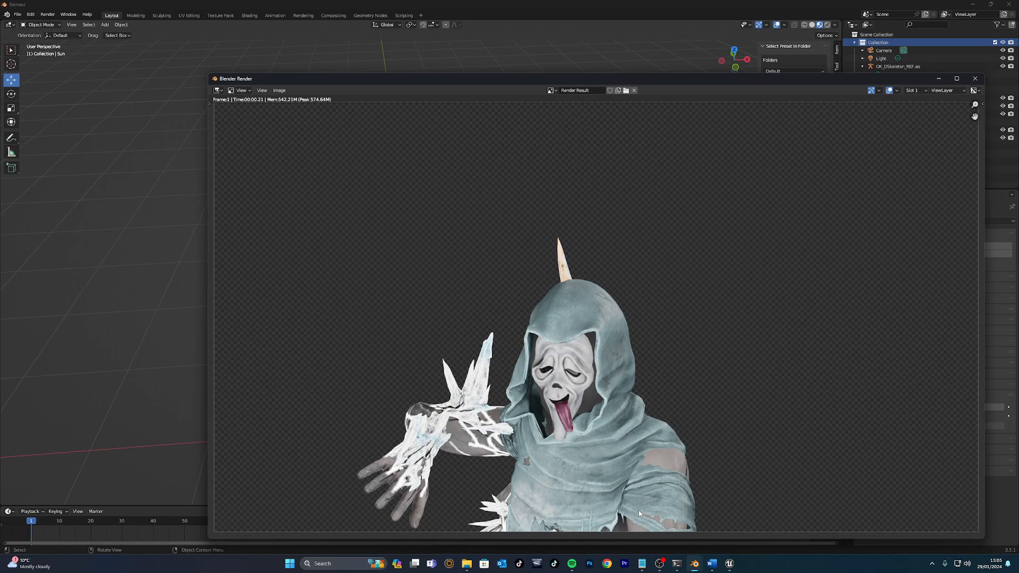